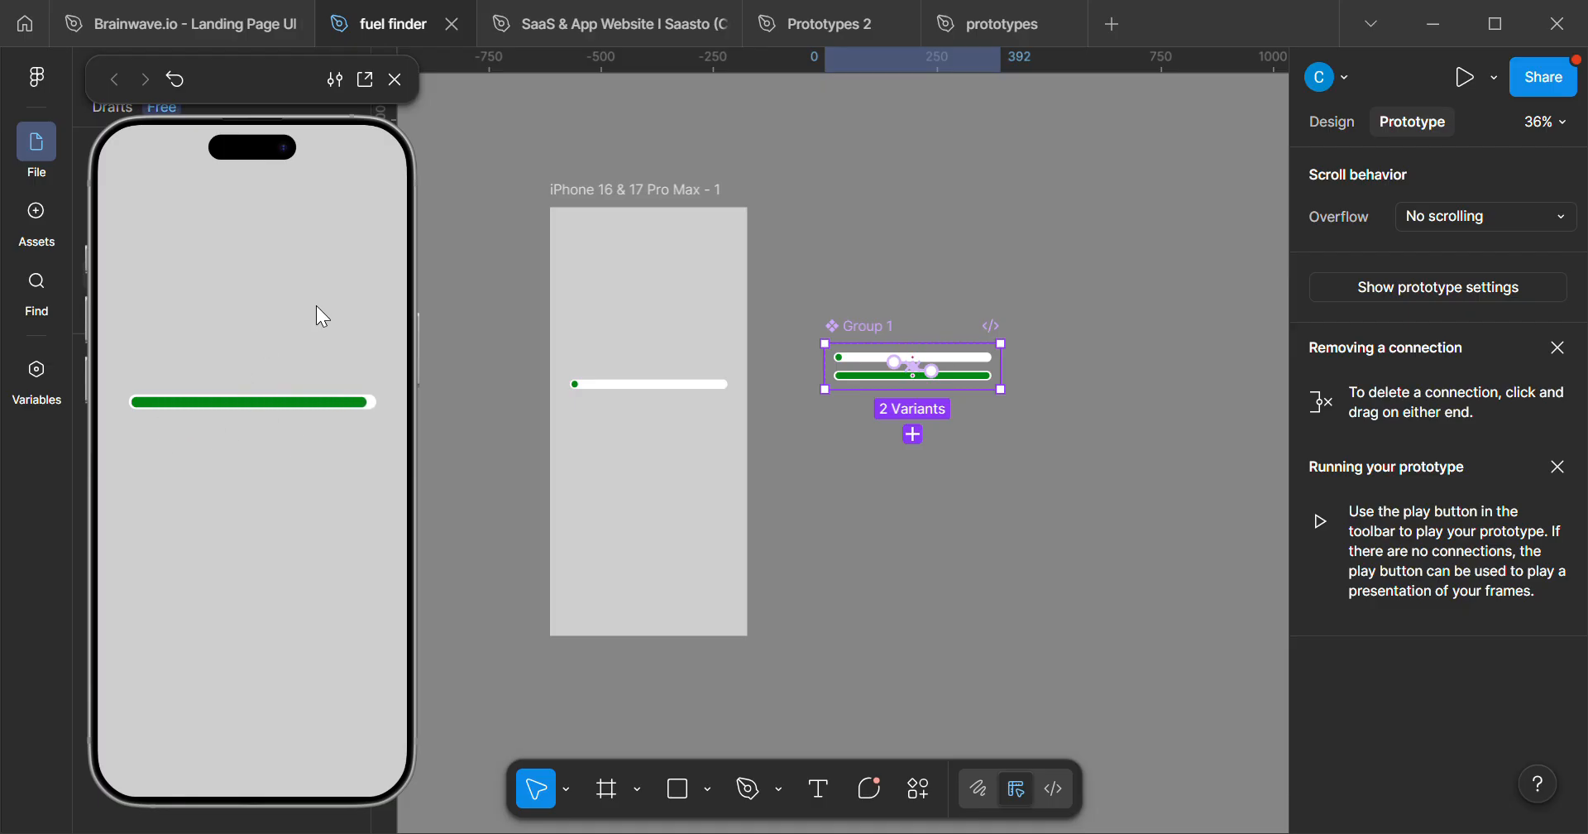
- Delete the progress bar in the iPhone frame and the Group 1 component set beside it, then close the prototype preview
{"action": "scroll", "coordinate": [720, 405], "scroll_direction": "up", "scroll_amount": 2}
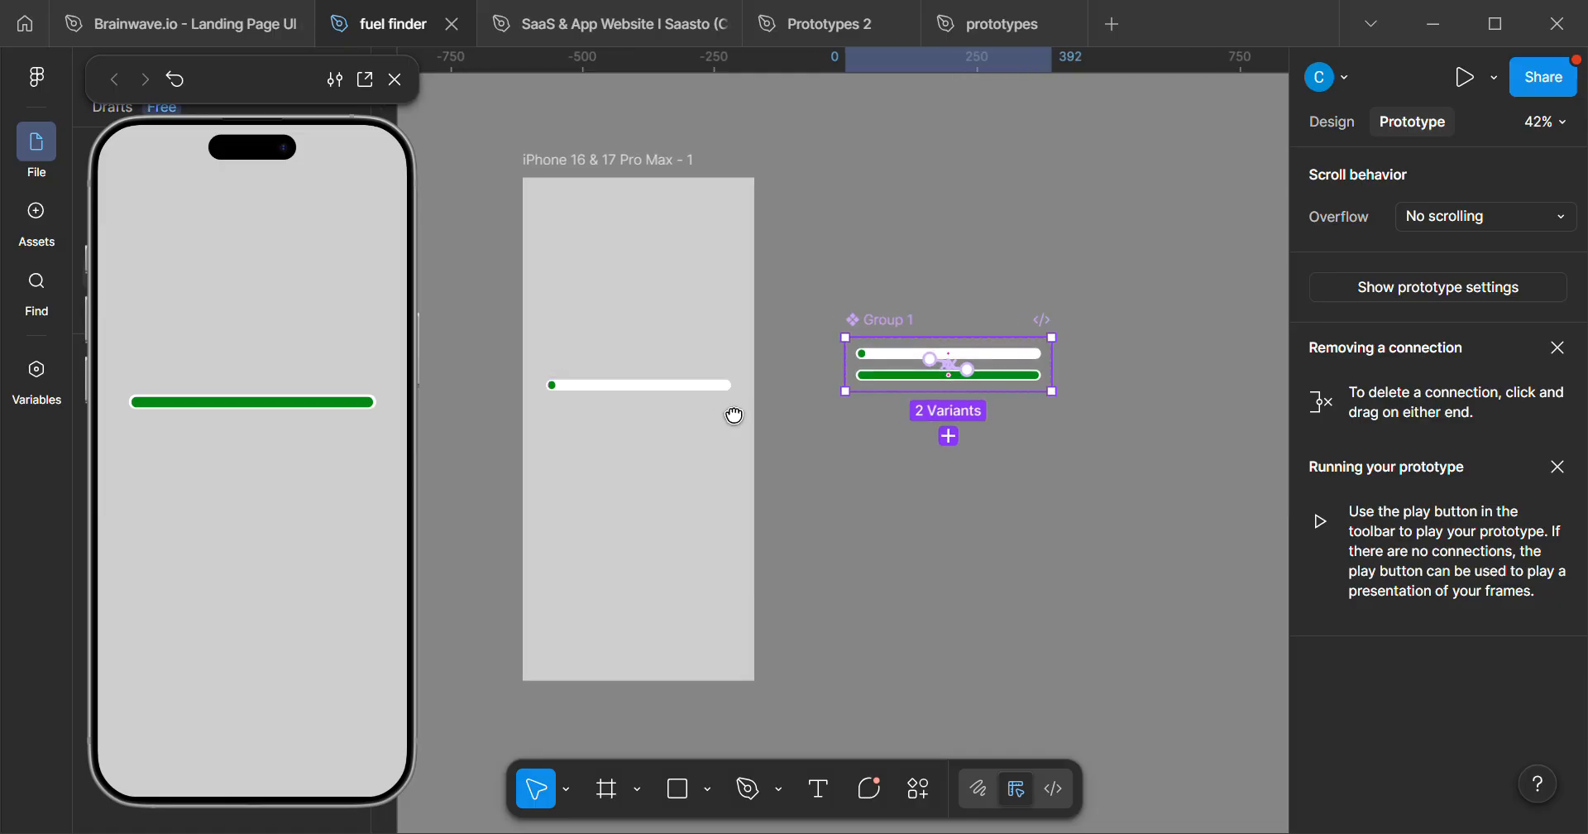
{"action": "left_click_drag", "start_coordinate": [734, 414], "coordinate": [654, 499]}
{"action": "left_click", "coordinate": [631, 472]}
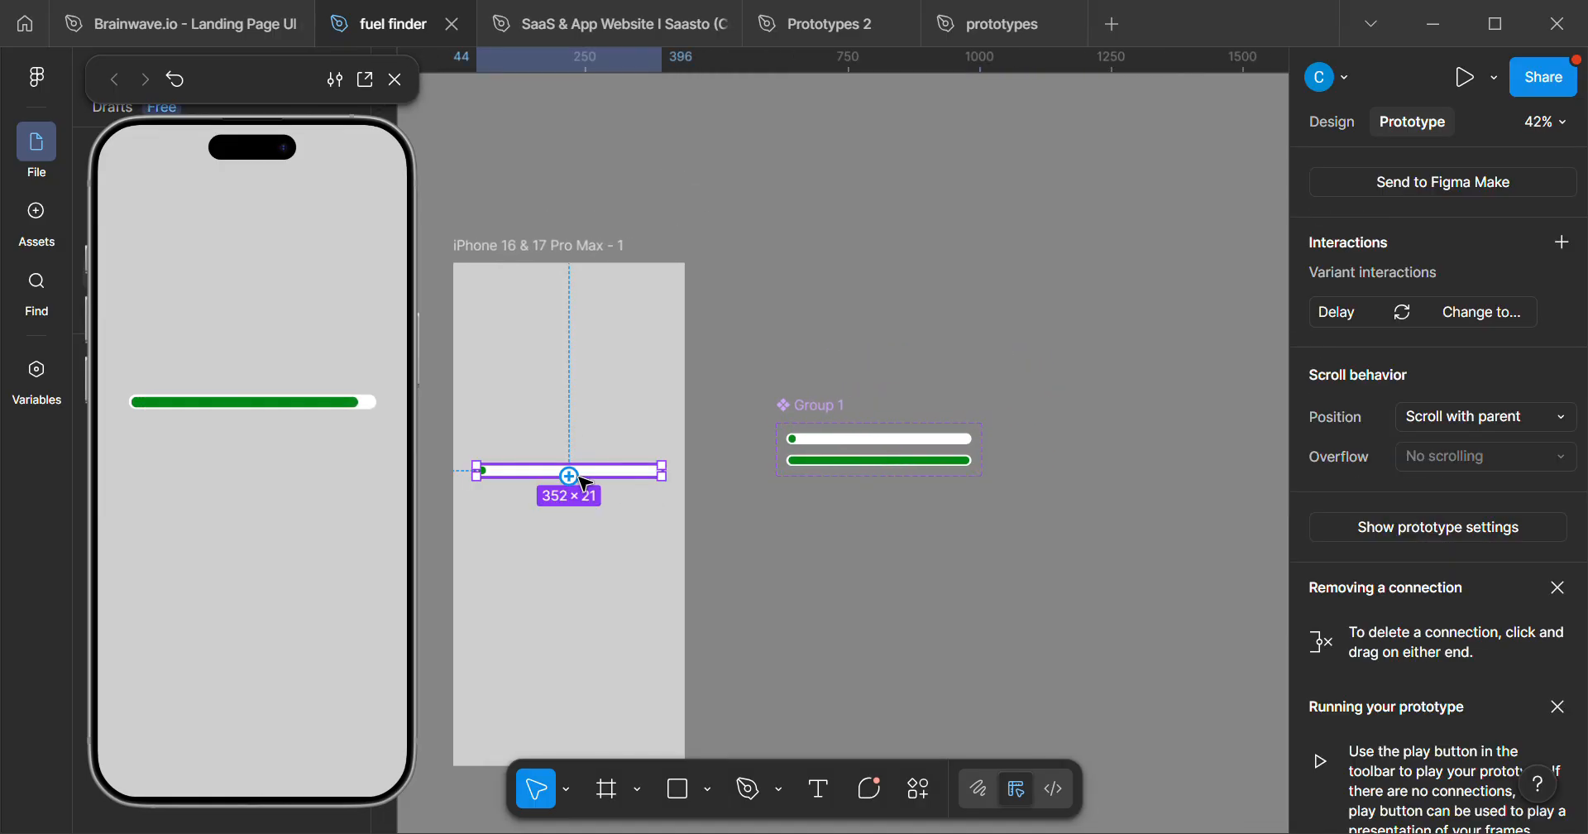
{"action": "left_click", "coordinate": [1333, 124]}
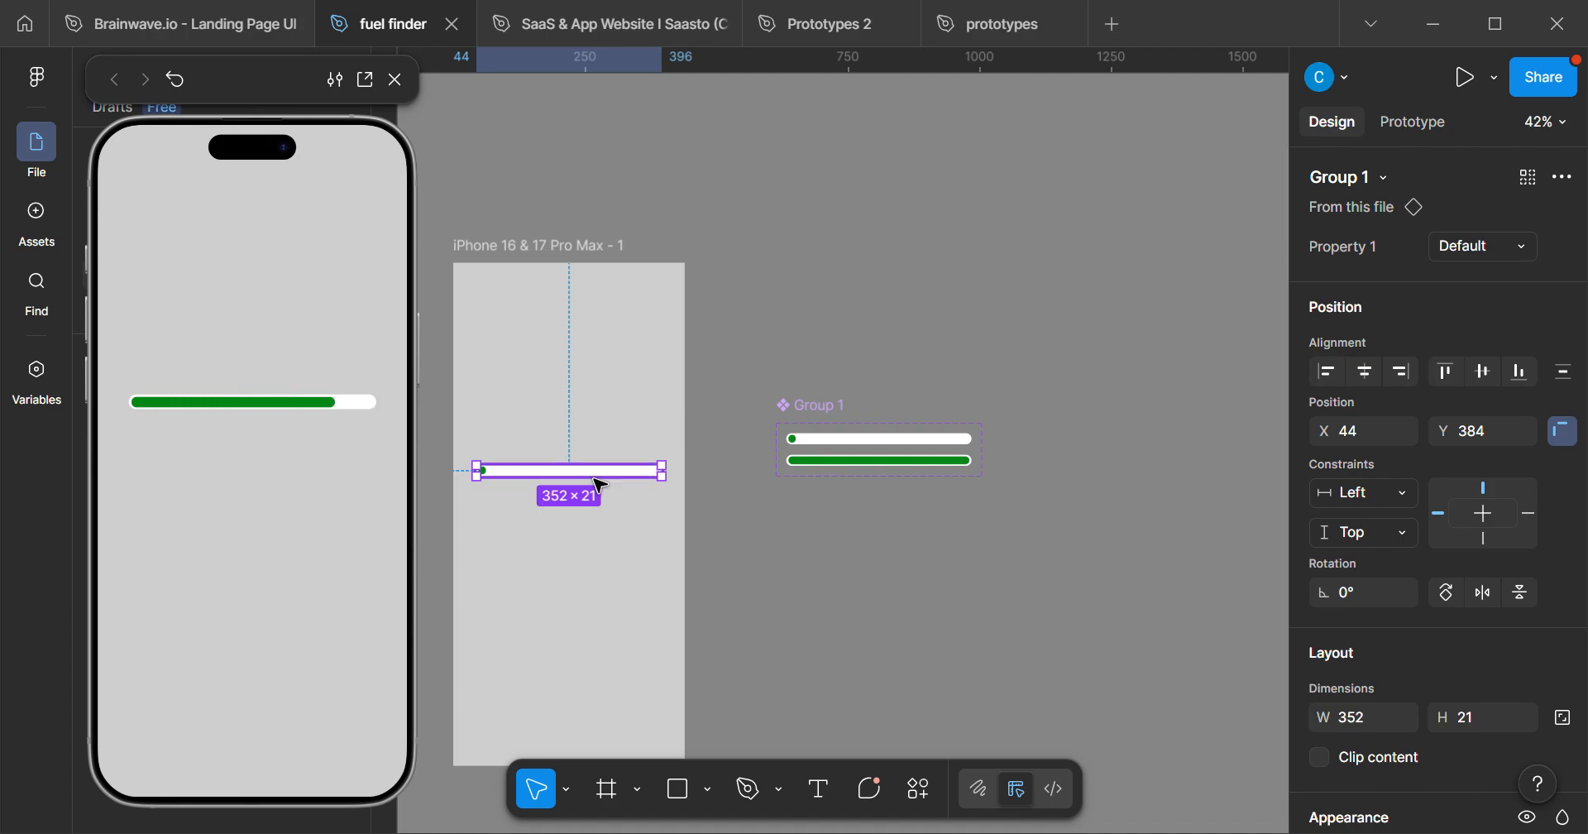
{"action": "key", "text": "Delete"}
{"action": "left_click", "coordinate": [831, 406]}
{"action": "key", "text": "Delete"}
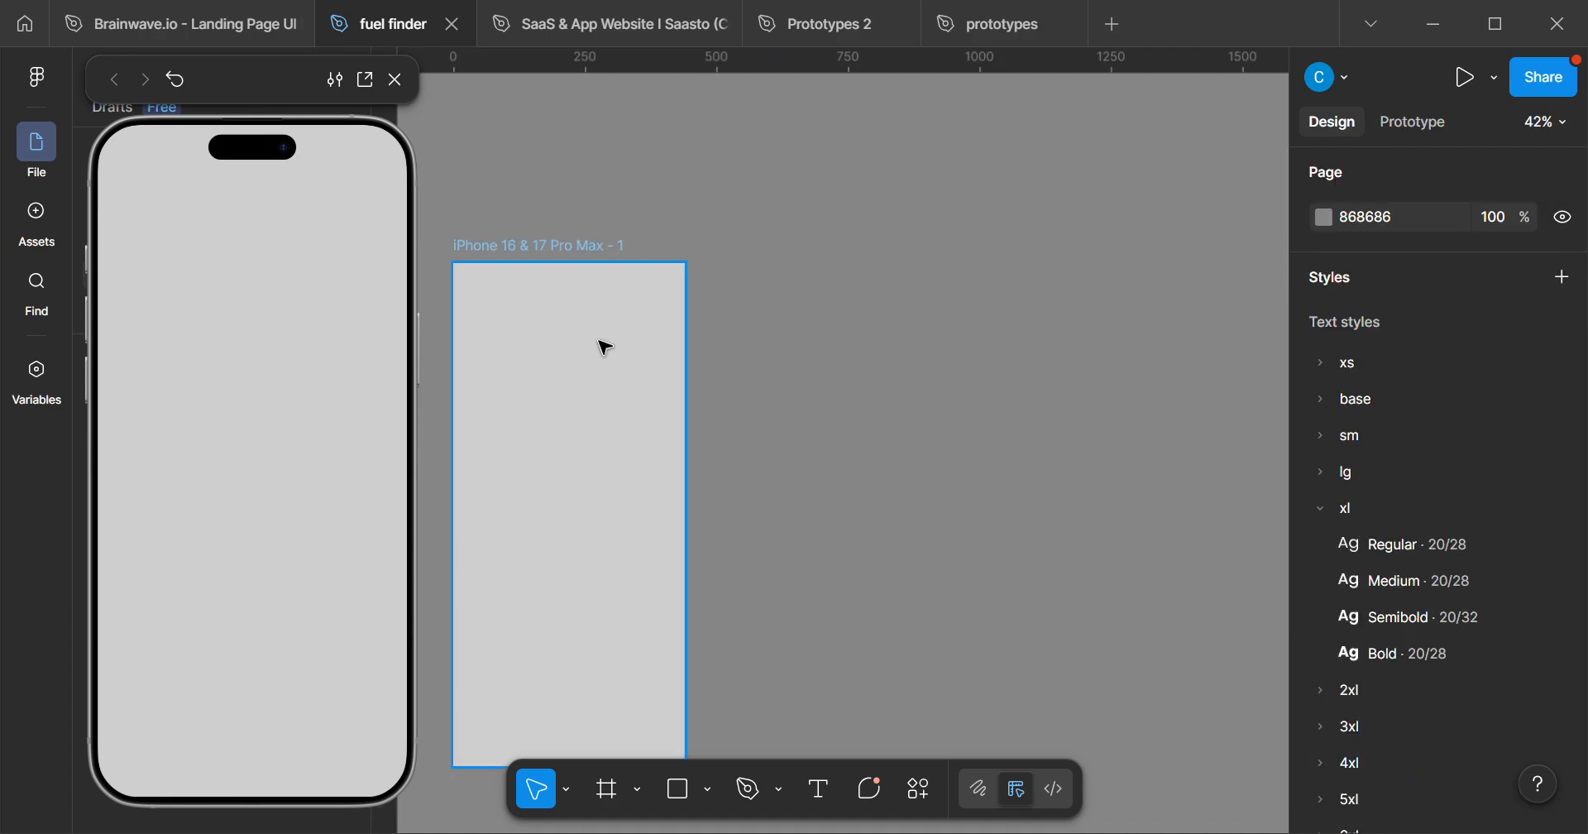
{"action": "left_click", "coordinate": [396, 80]}
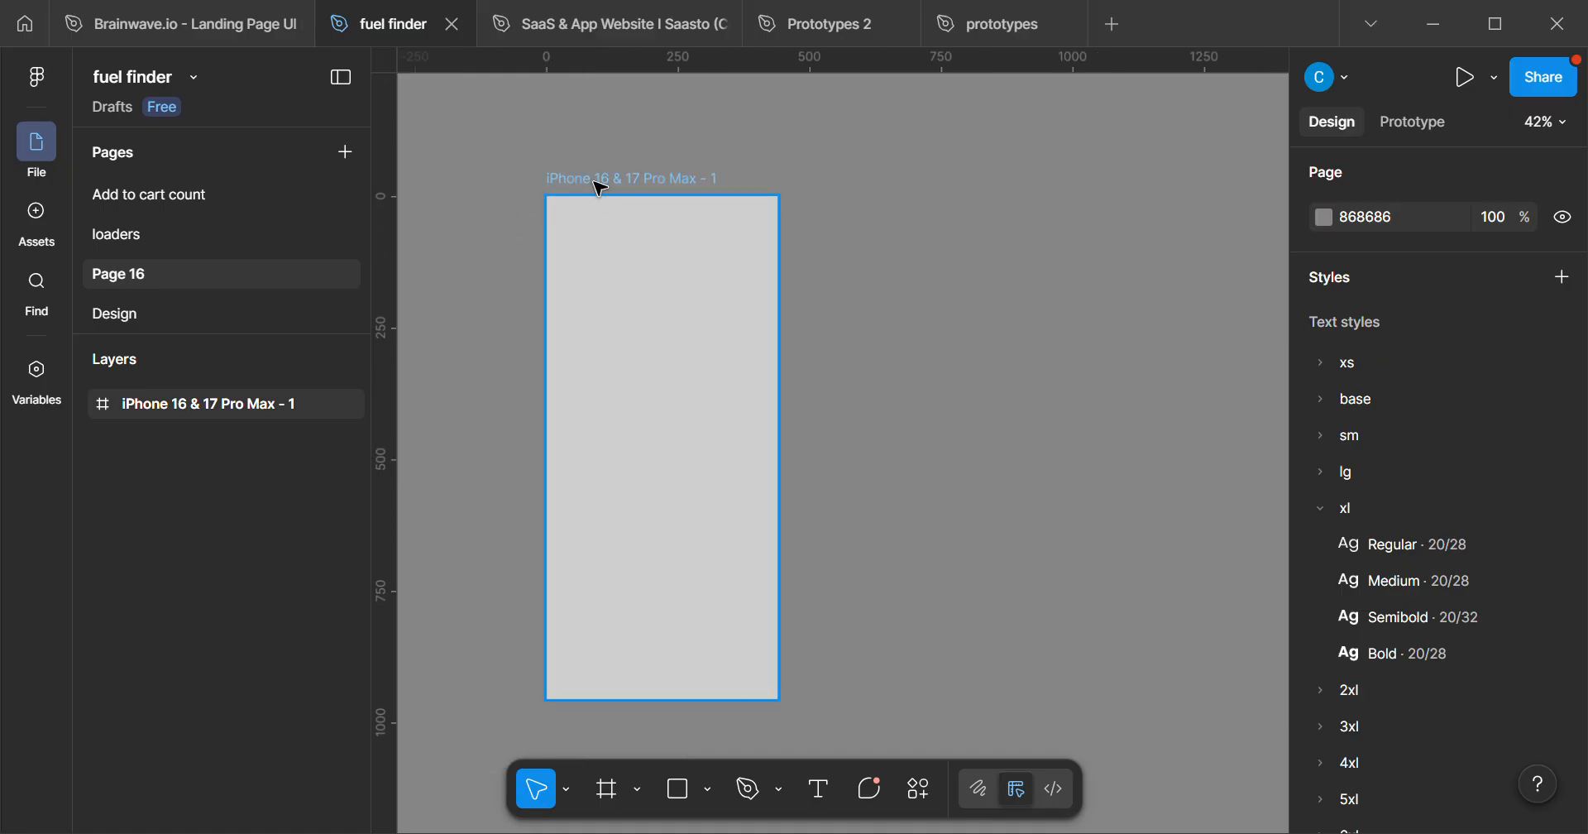
- Draw a thin horizontal rectangle about 353 × 21 across the middle of the iPhone frame
{"action": "scroll", "coordinate": [585, 567], "scroll_direction": "up", "scroll_amount": 2}
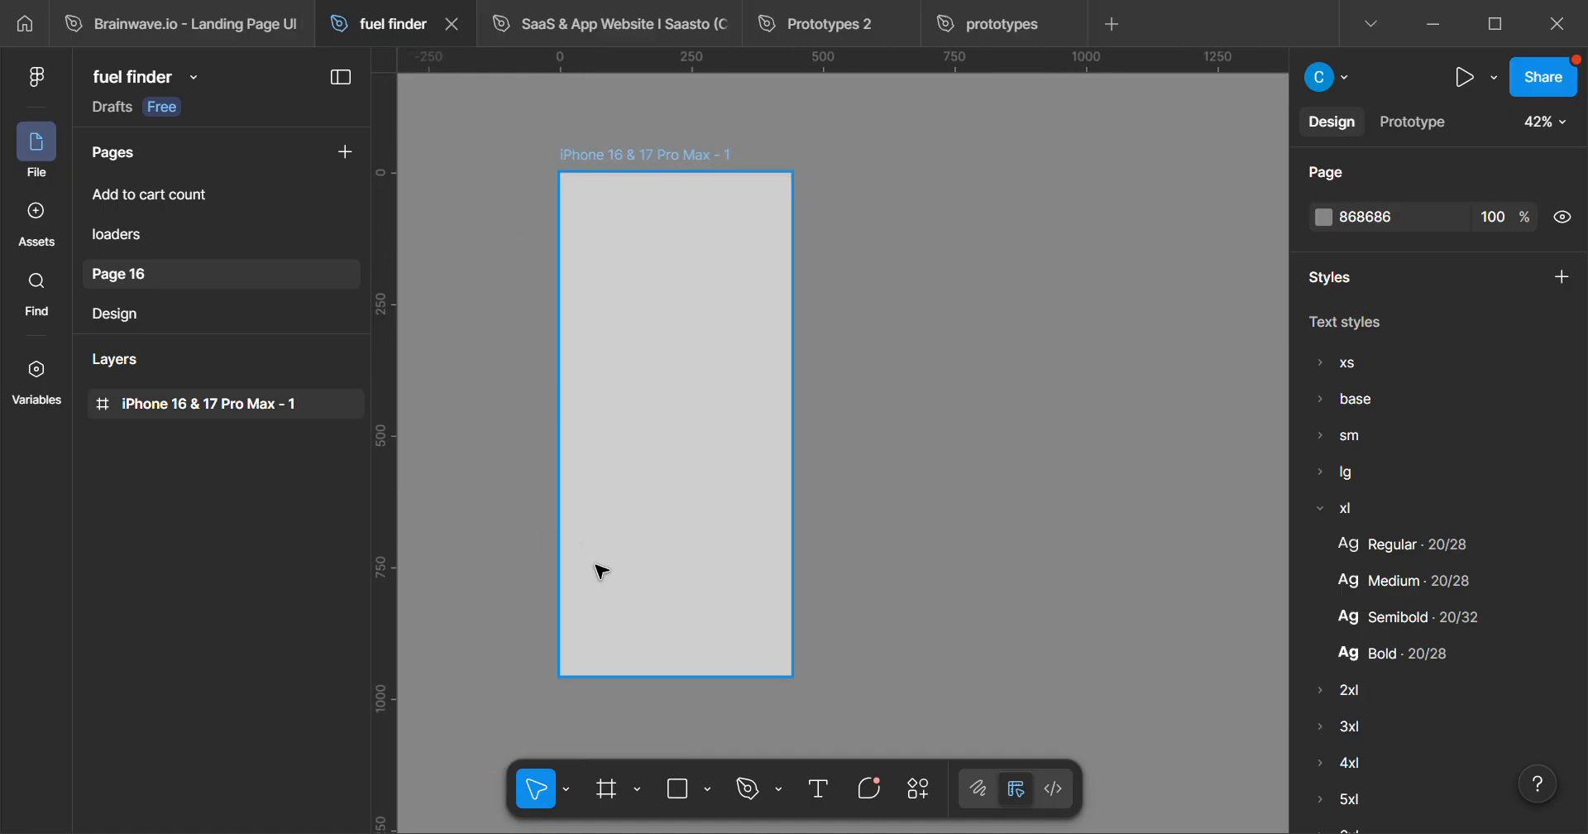
{"action": "scroll", "coordinate": [597, 569], "scroll_direction": "up", "scroll_amount": 2}
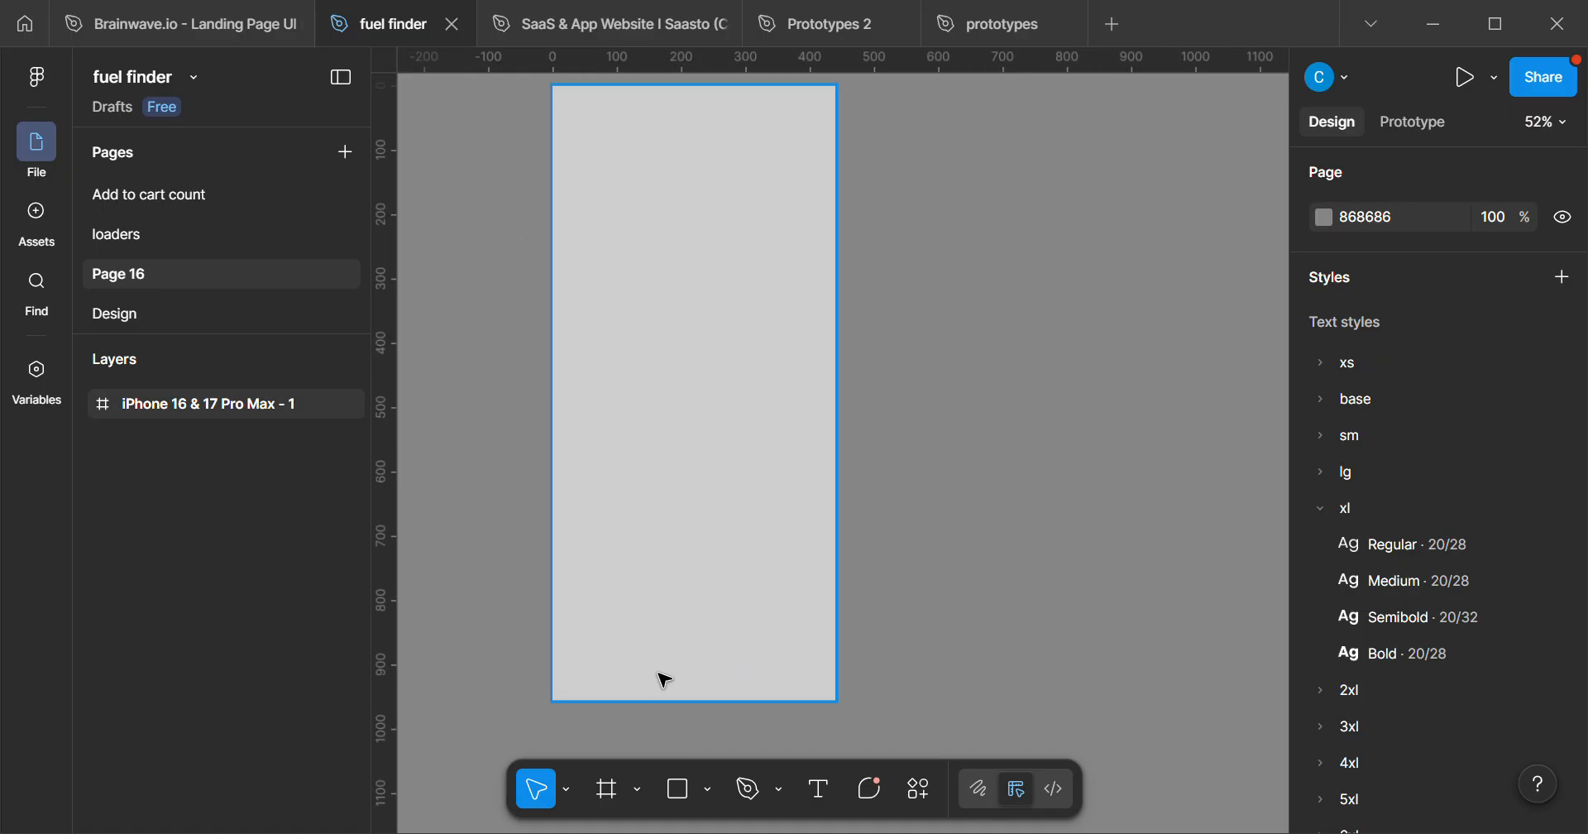
{"action": "left_click", "coordinate": [683, 804]}
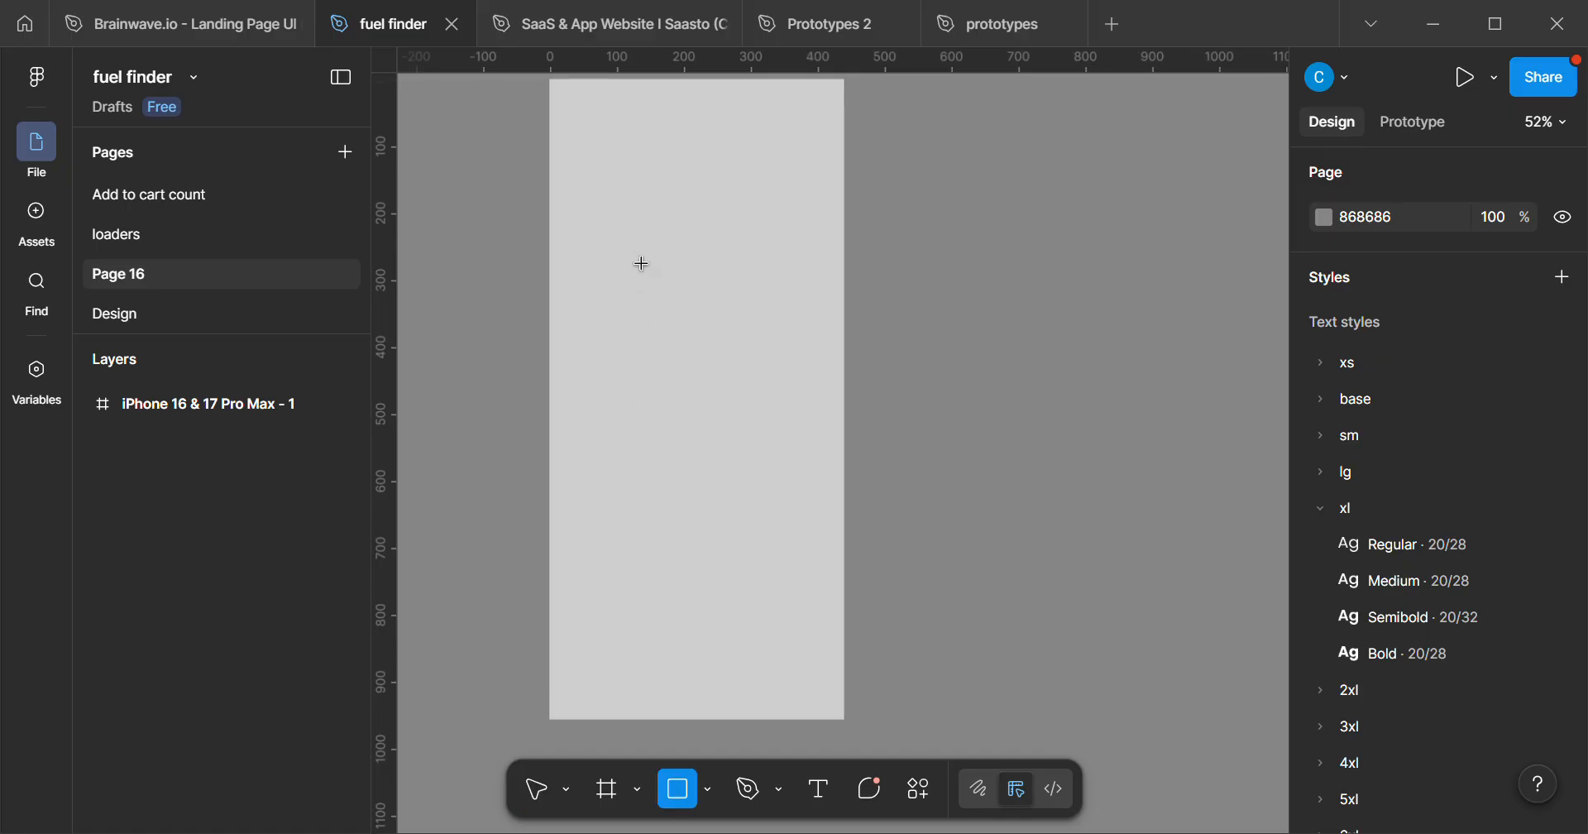
{"action": "scroll", "coordinate": [648, 301], "scroll_direction": "up", "scroll_amount": 4}
{"action": "left_click_drag", "start_coordinate": [649, 301], "coordinate": [698, 486]}
{"action": "scroll", "coordinate": [703, 496], "scroll_direction": "down", "scroll_amount": 2}
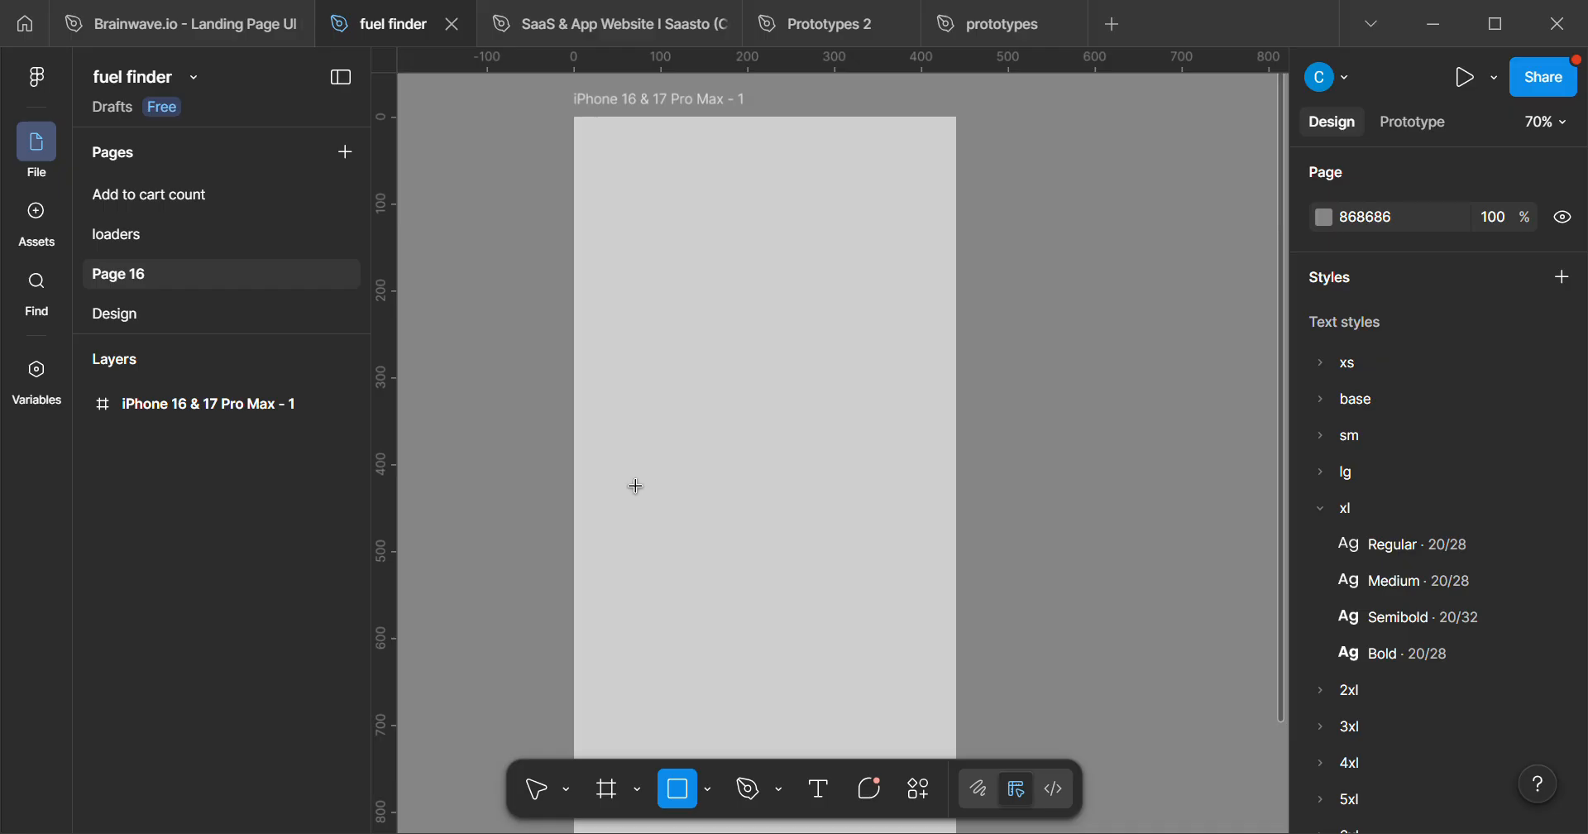
{"action": "left_click_drag", "start_coordinate": [636, 487], "coordinate": [942, 506]}
- Stretch the rectangle to about 372 wide, starting at about X 28
{"action": "scroll", "coordinate": [837, 475], "scroll_direction": "up", "scroll_amount": 5}
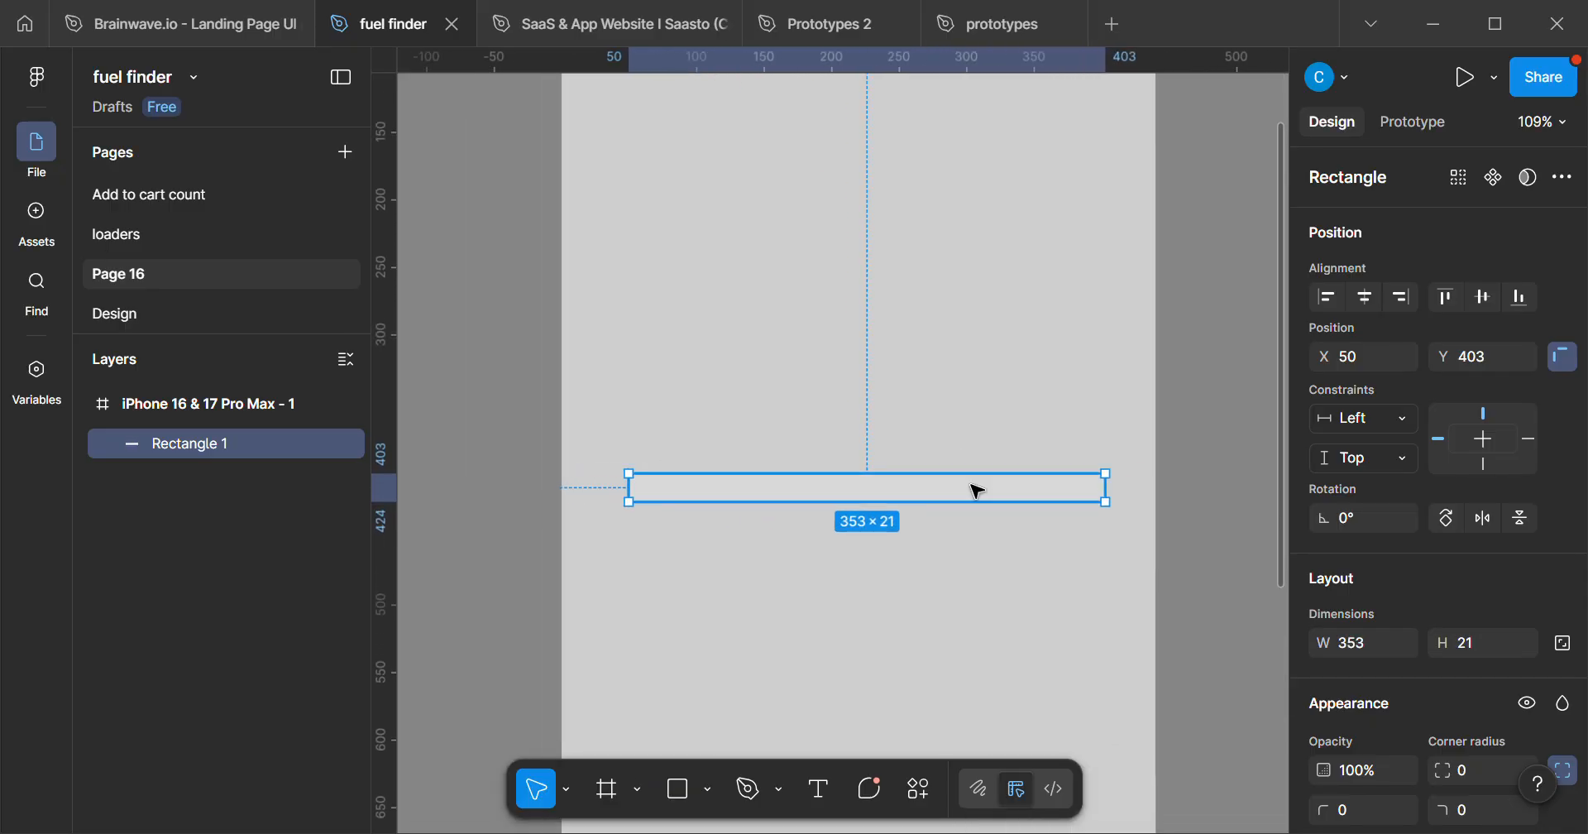
{"action": "left_click_drag", "start_coordinate": [630, 505], "coordinate": [622, 510]}
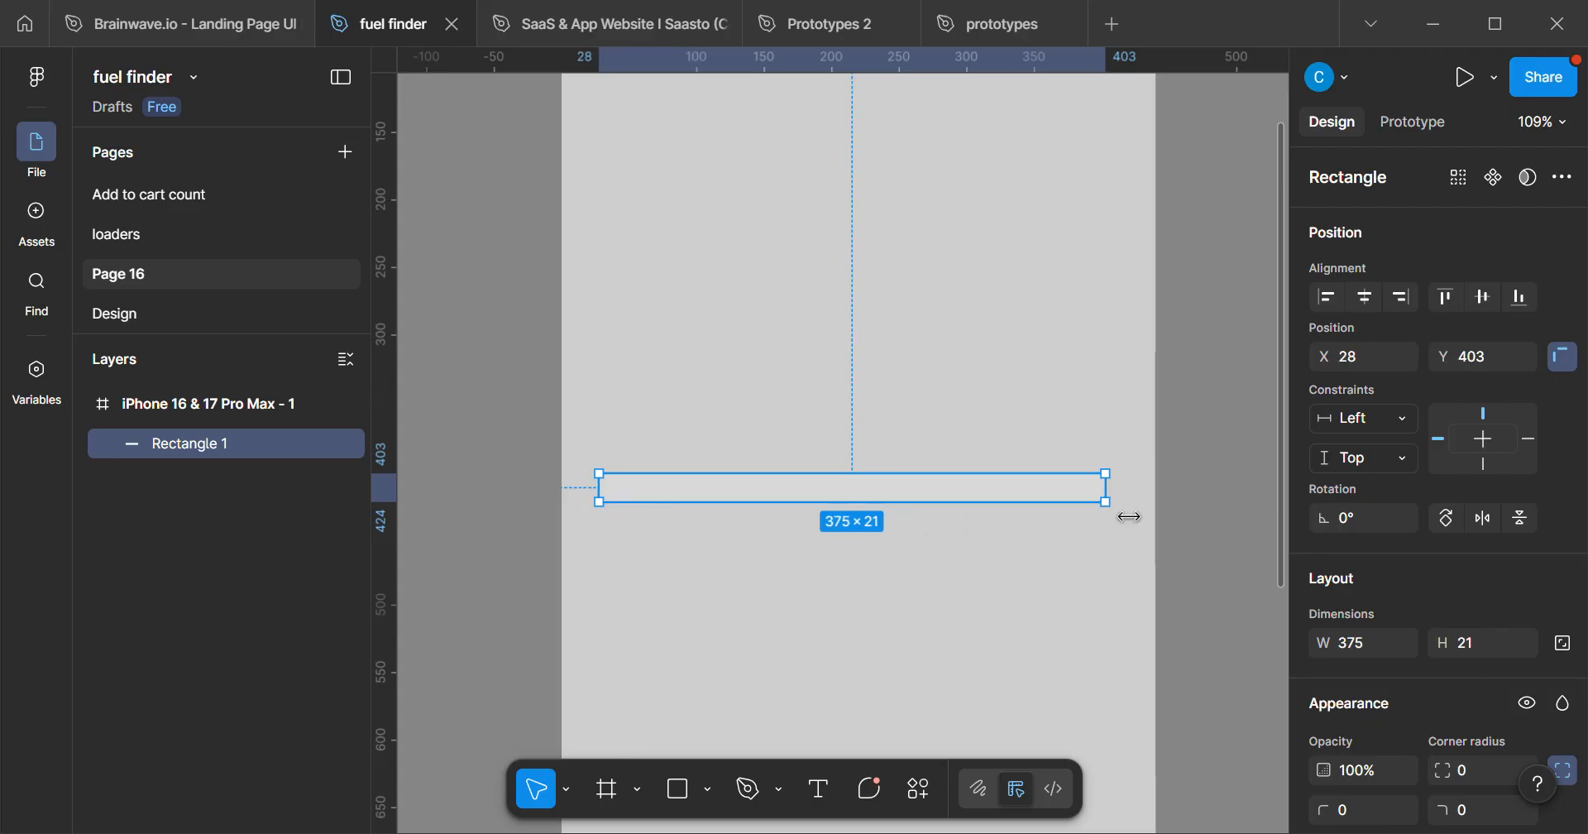
{"action": "left_click_drag", "start_coordinate": [1122, 513], "coordinate": [1120, 510]}
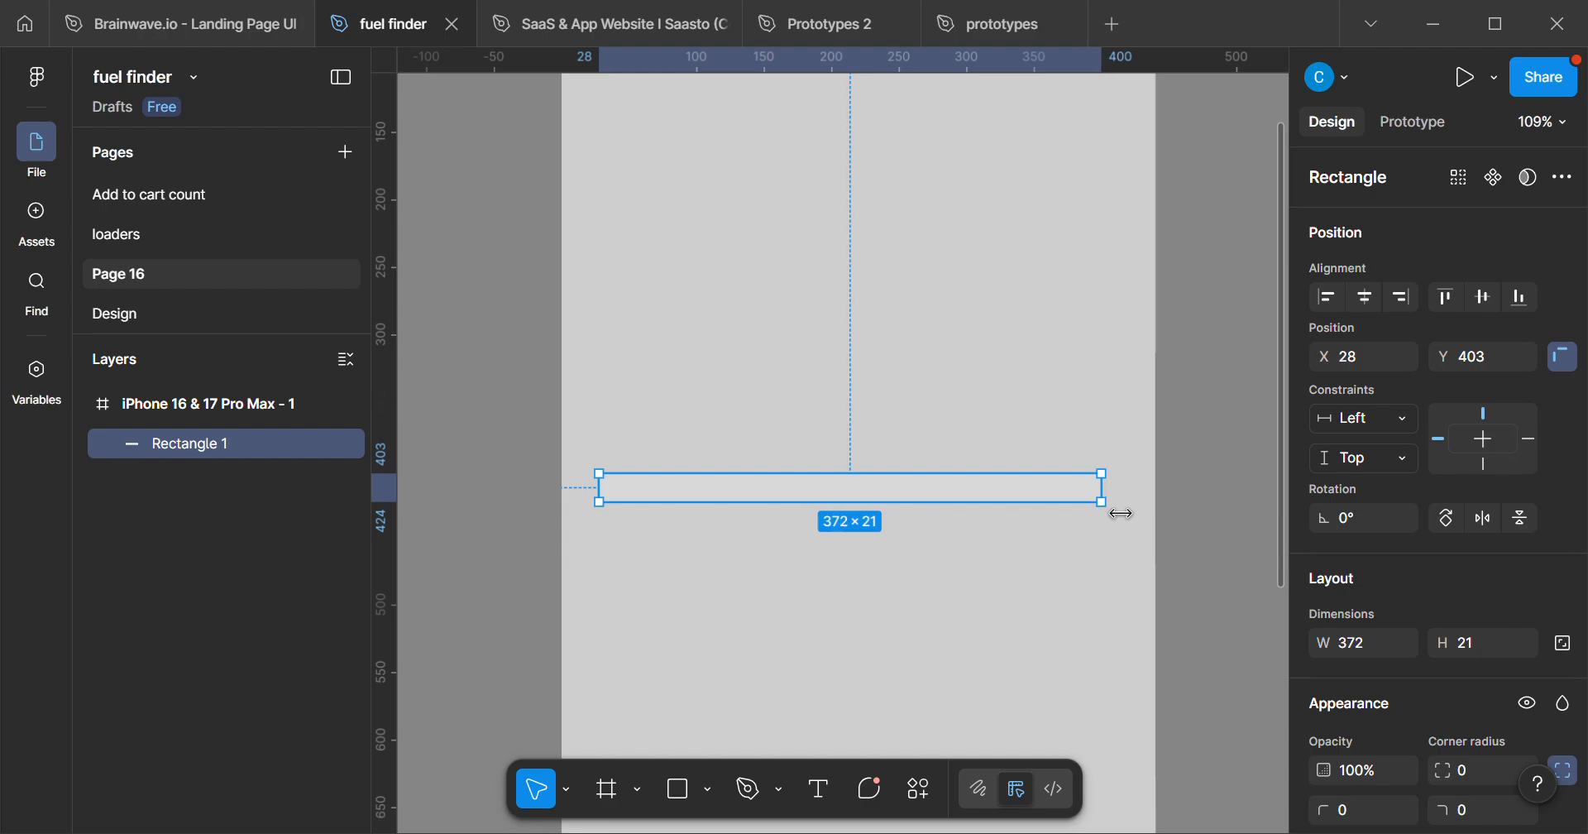
- Set the rectangle's fill to white, FFFFFF
{"action": "scroll", "coordinate": [1051, 510], "scroll_direction": "down", "scroll_amount": 3}
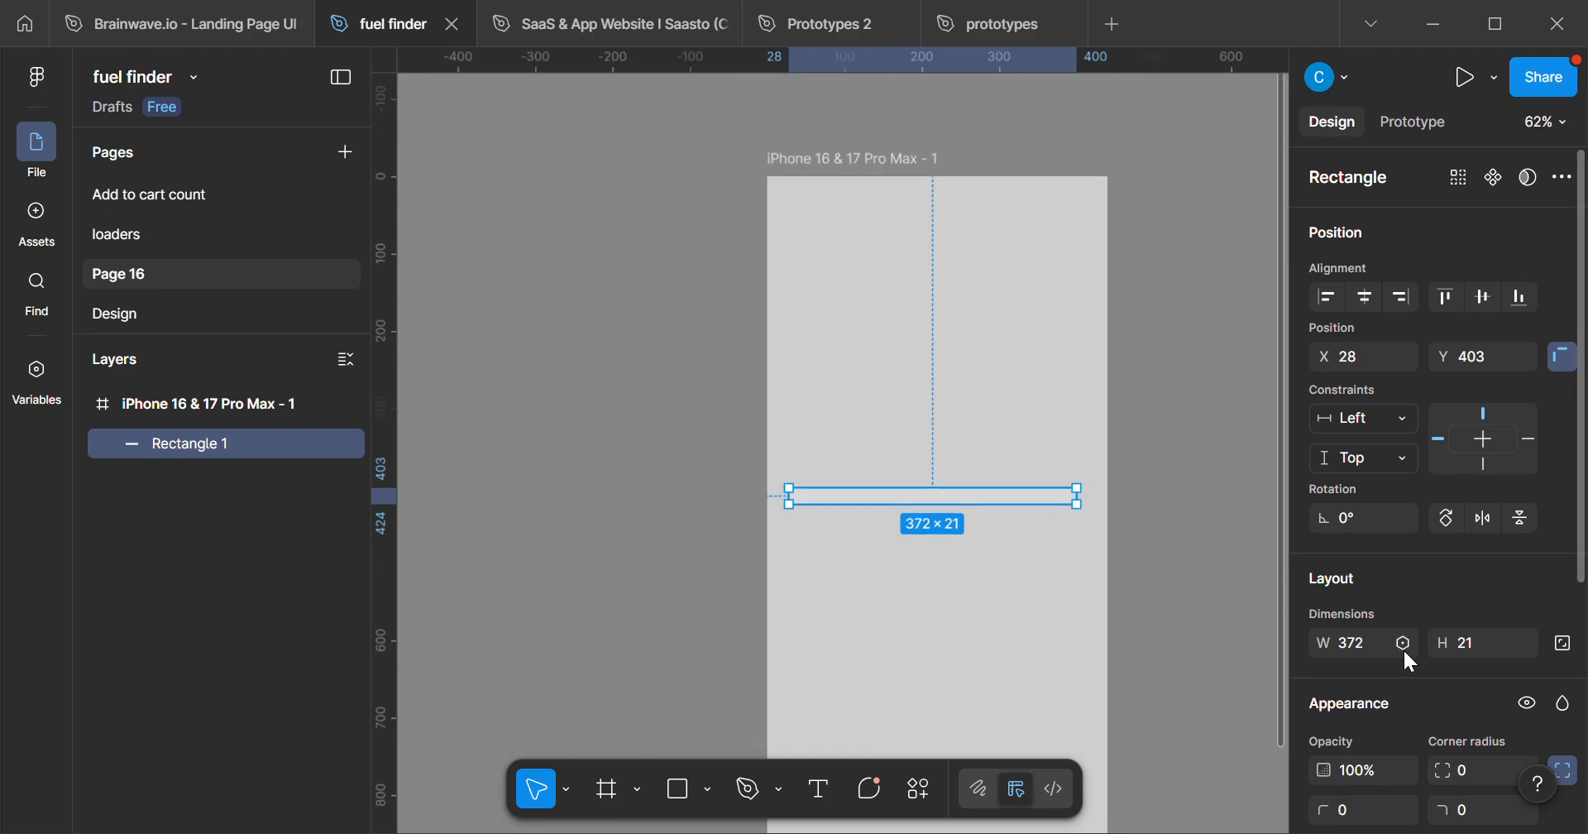
{"action": "scroll", "coordinate": [1404, 648], "scroll_direction": "down", "scroll_amount": 4}
{"action": "left_click", "coordinate": [1327, 590]}
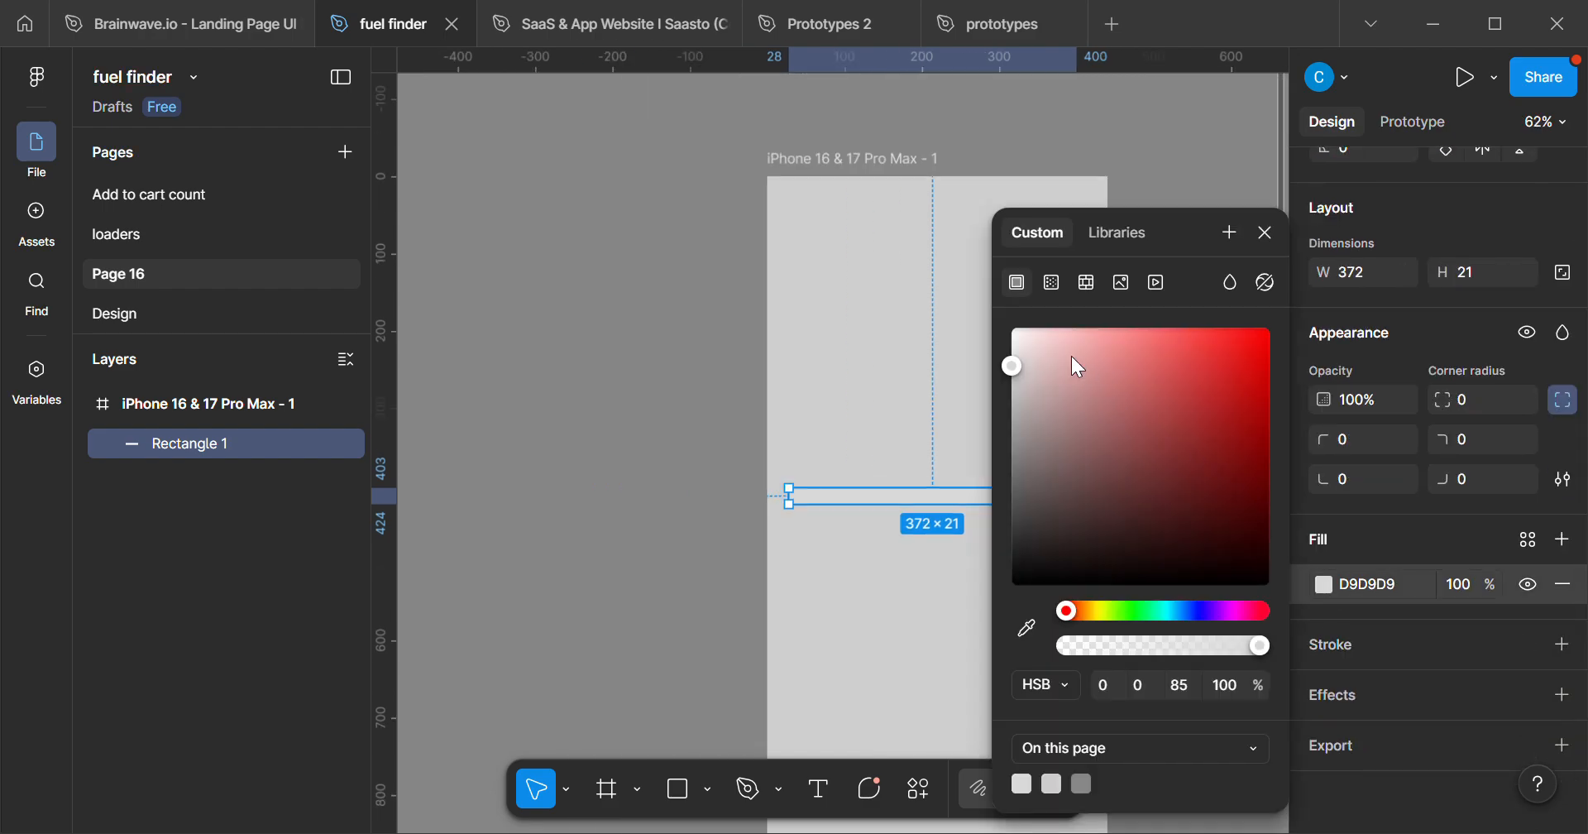
{"action": "left_click_drag", "start_coordinate": [1071, 356], "coordinate": [1015, 335]}
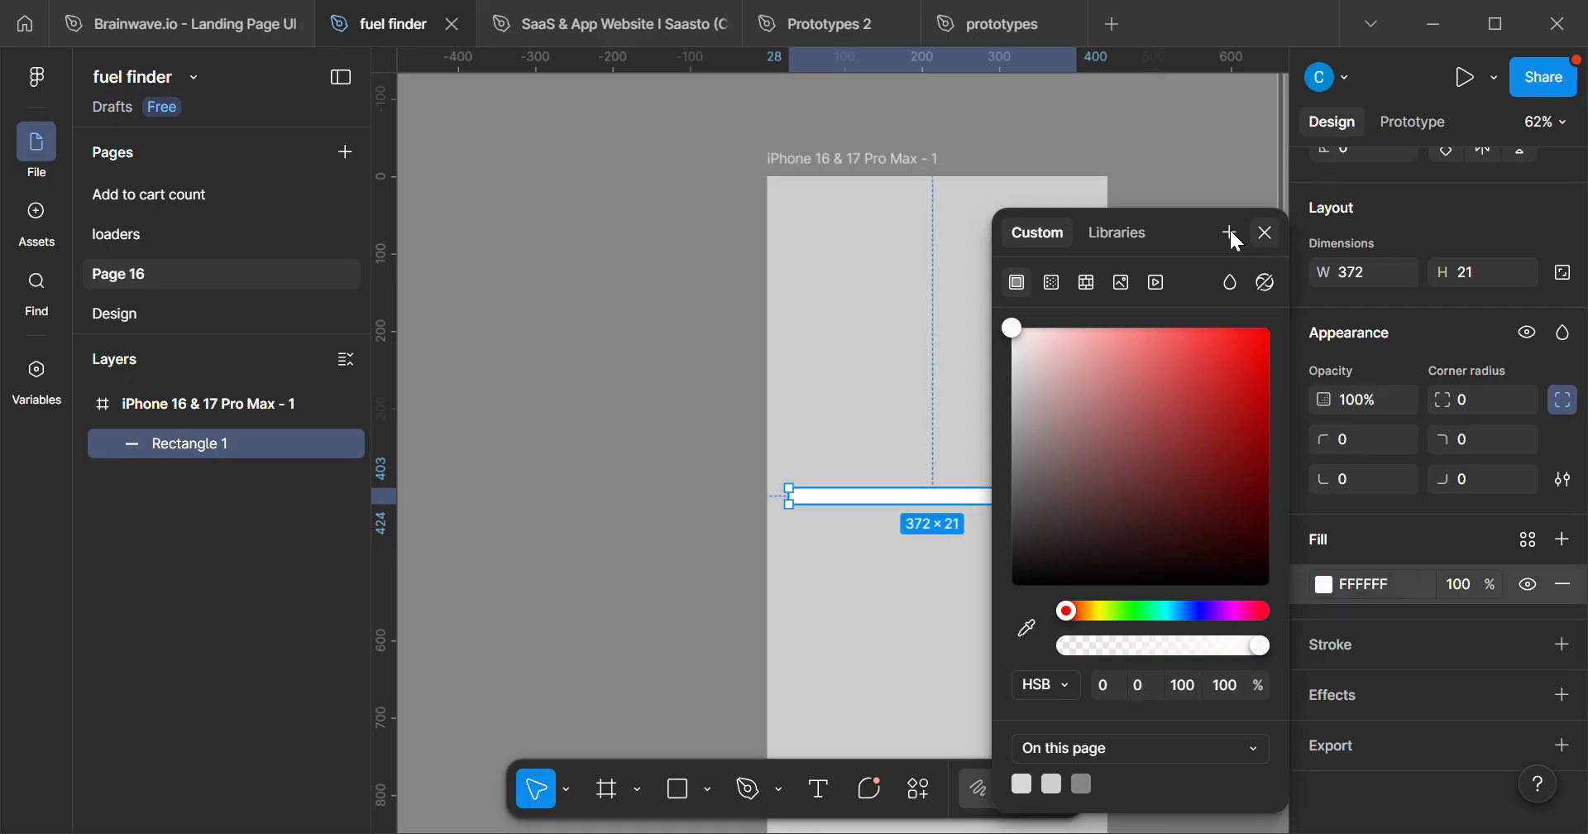
{"action": "left_click", "coordinate": [1265, 233]}
- Round the white rectangle's ends with a corner radius of 49
{"action": "scroll", "coordinate": [1454, 455], "scroll_direction": "up", "scroll_amount": 3}
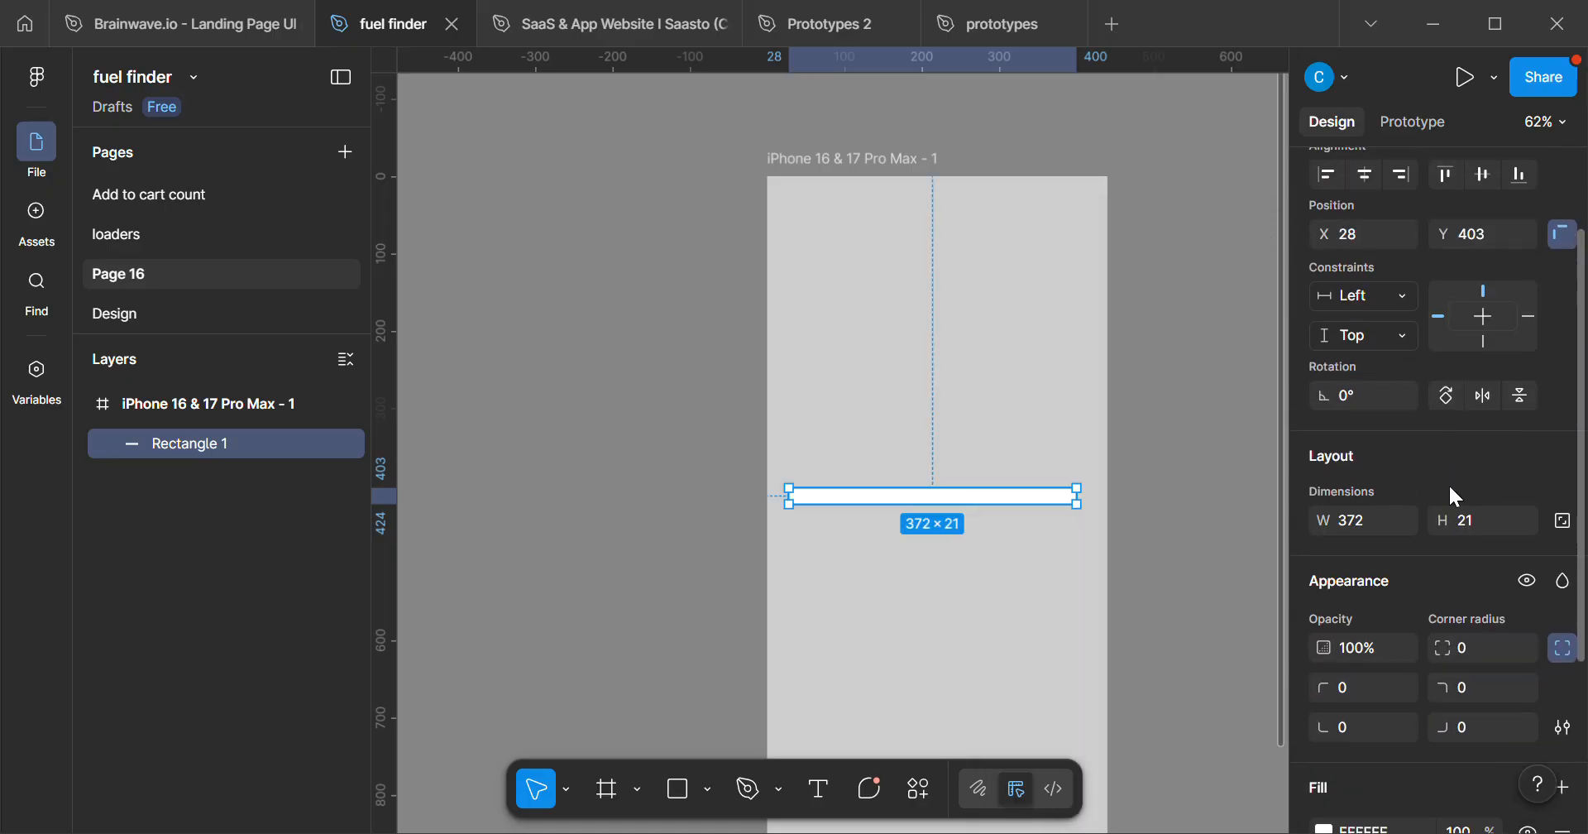
{"action": "scroll", "coordinate": [1447, 538], "scroll_direction": "down", "scroll_amount": 2}
{"action": "left_click", "coordinate": [1450, 523]}
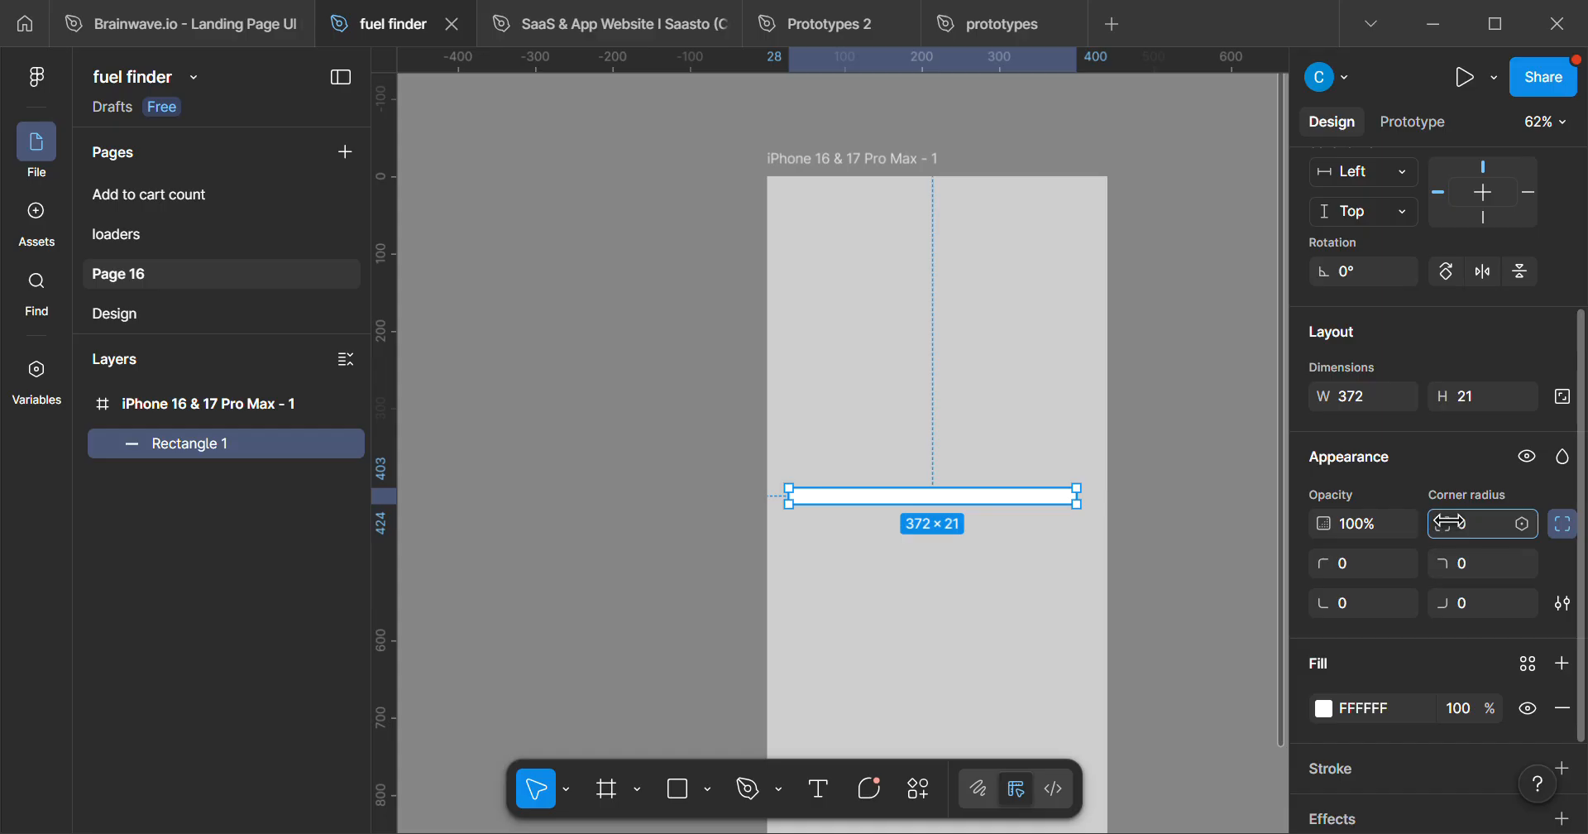
{"action": "left_click_drag", "start_coordinate": [1449, 523], "coordinate": [1393, 517]}
- Move the white bar to X 34, Y 404 so it sits centred across the iPhone frame
{"action": "scroll", "coordinate": [1057, 528], "scroll_direction": "up", "scroll_amount": 1}
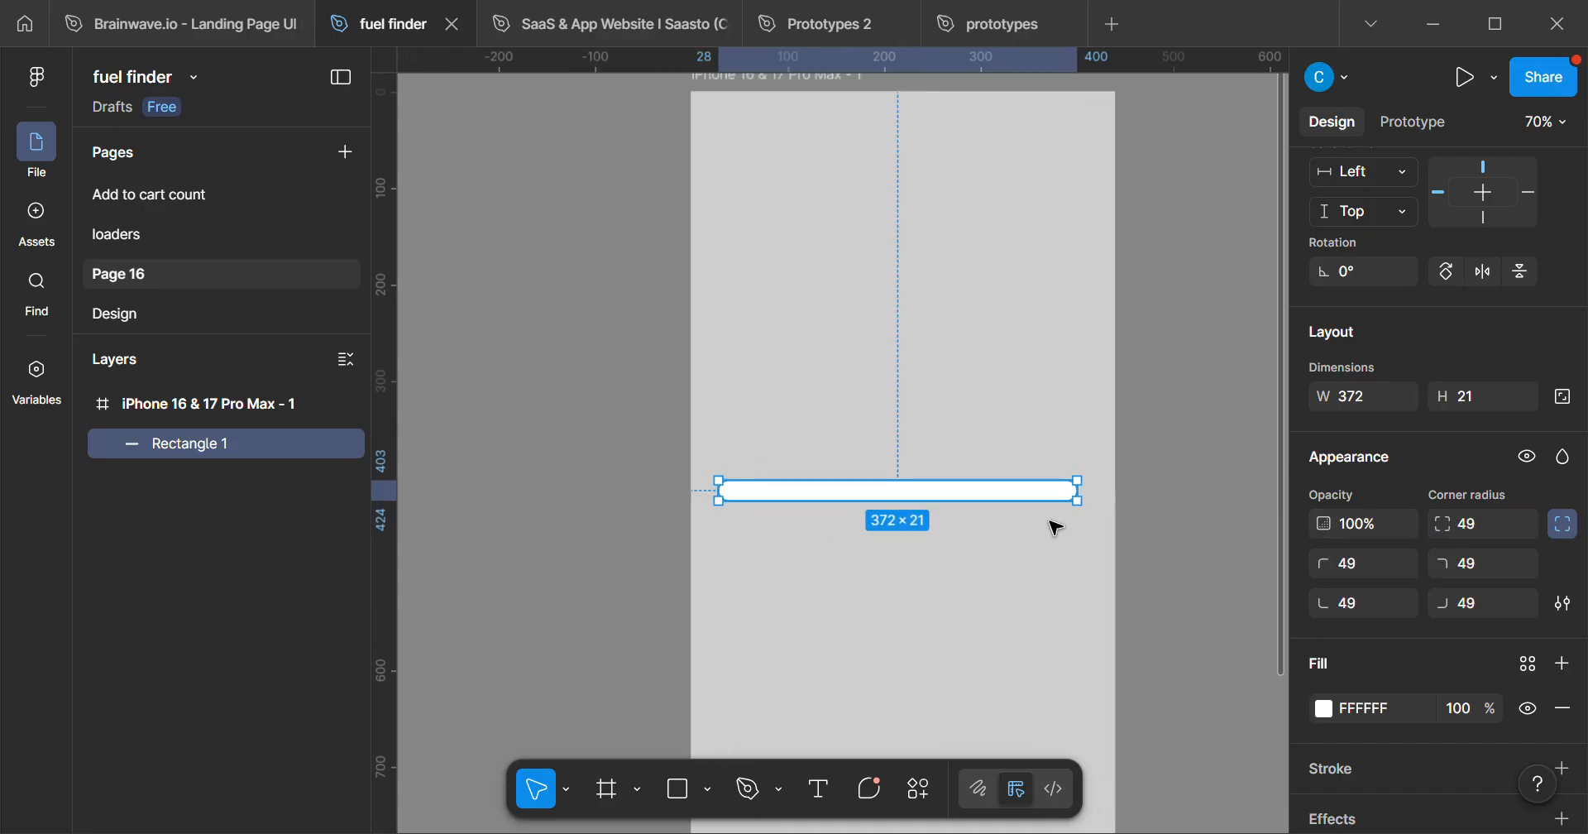
{"action": "scroll", "coordinate": [695, 479], "scroll_direction": "up", "scroll_amount": 4}
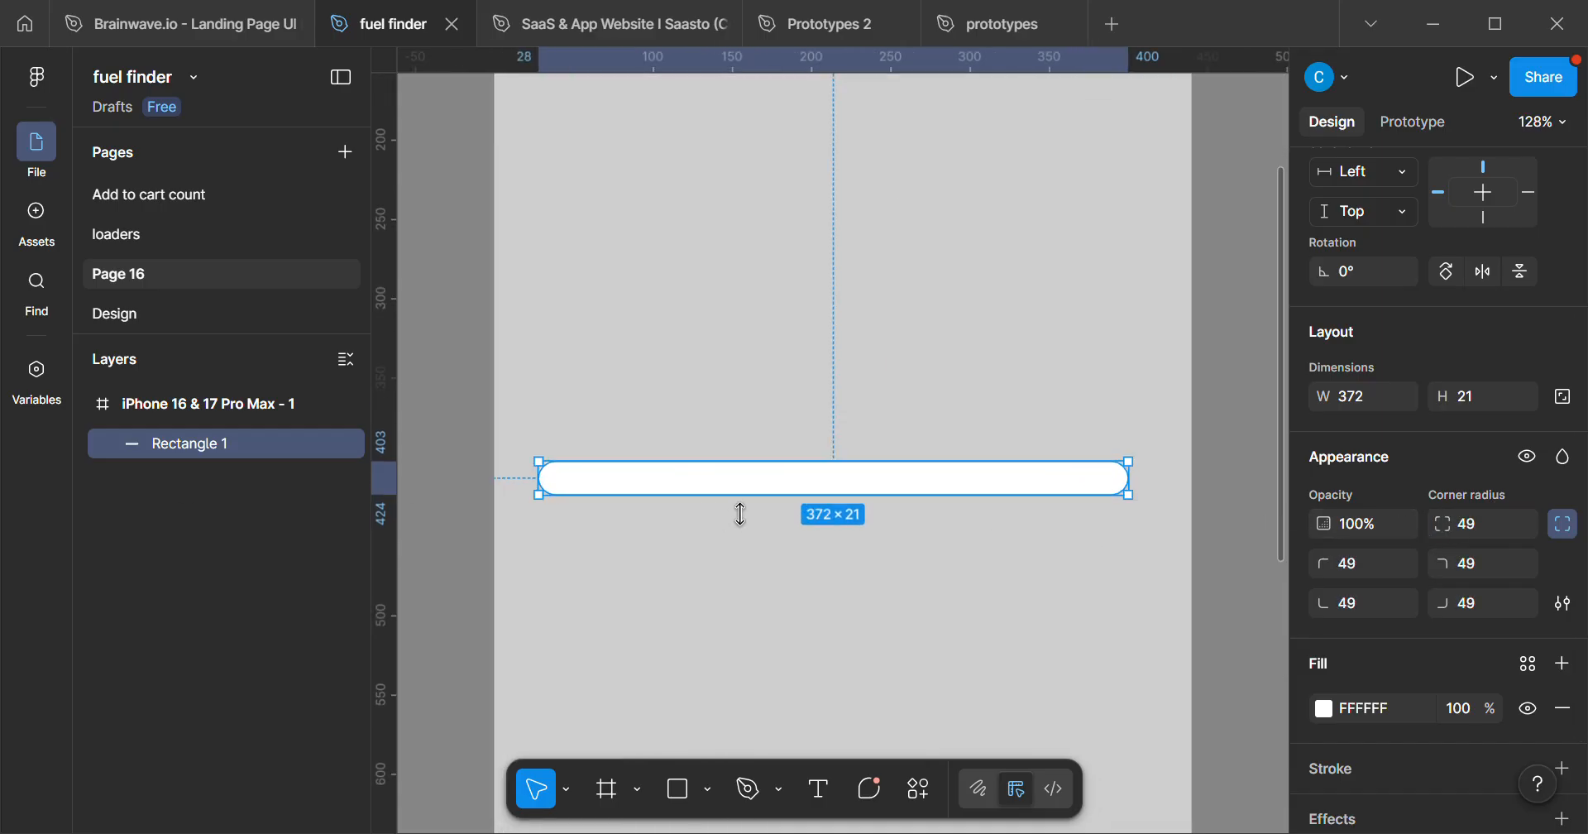
{"action": "scroll", "coordinate": [652, 479], "scroll_direction": "up", "scroll_amount": 2}
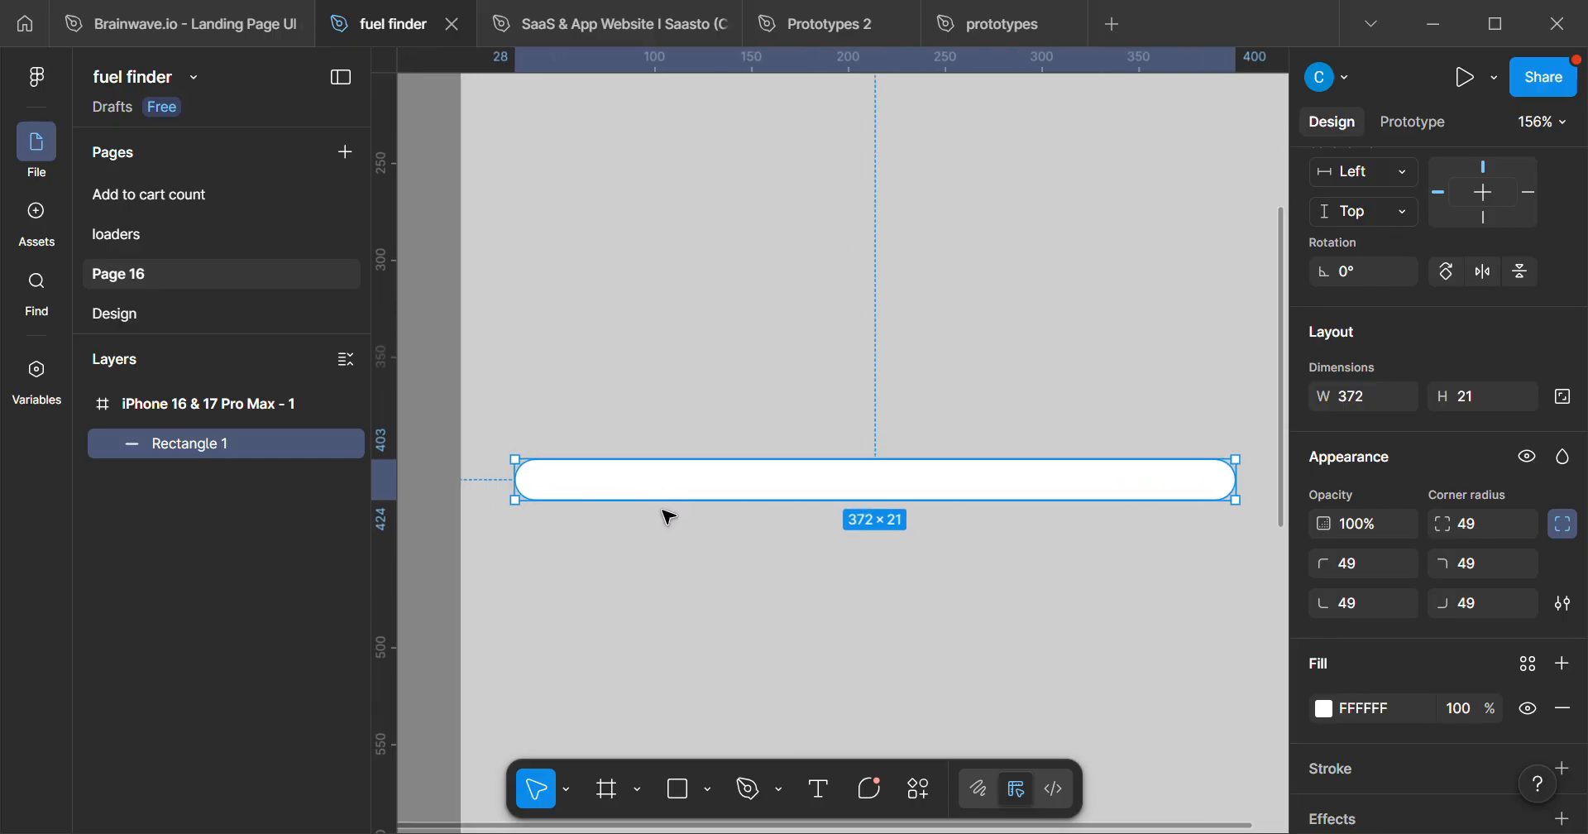
{"action": "scroll", "coordinate": [666, 519], "scroll_direction": "down", "scroll_amount": 2}
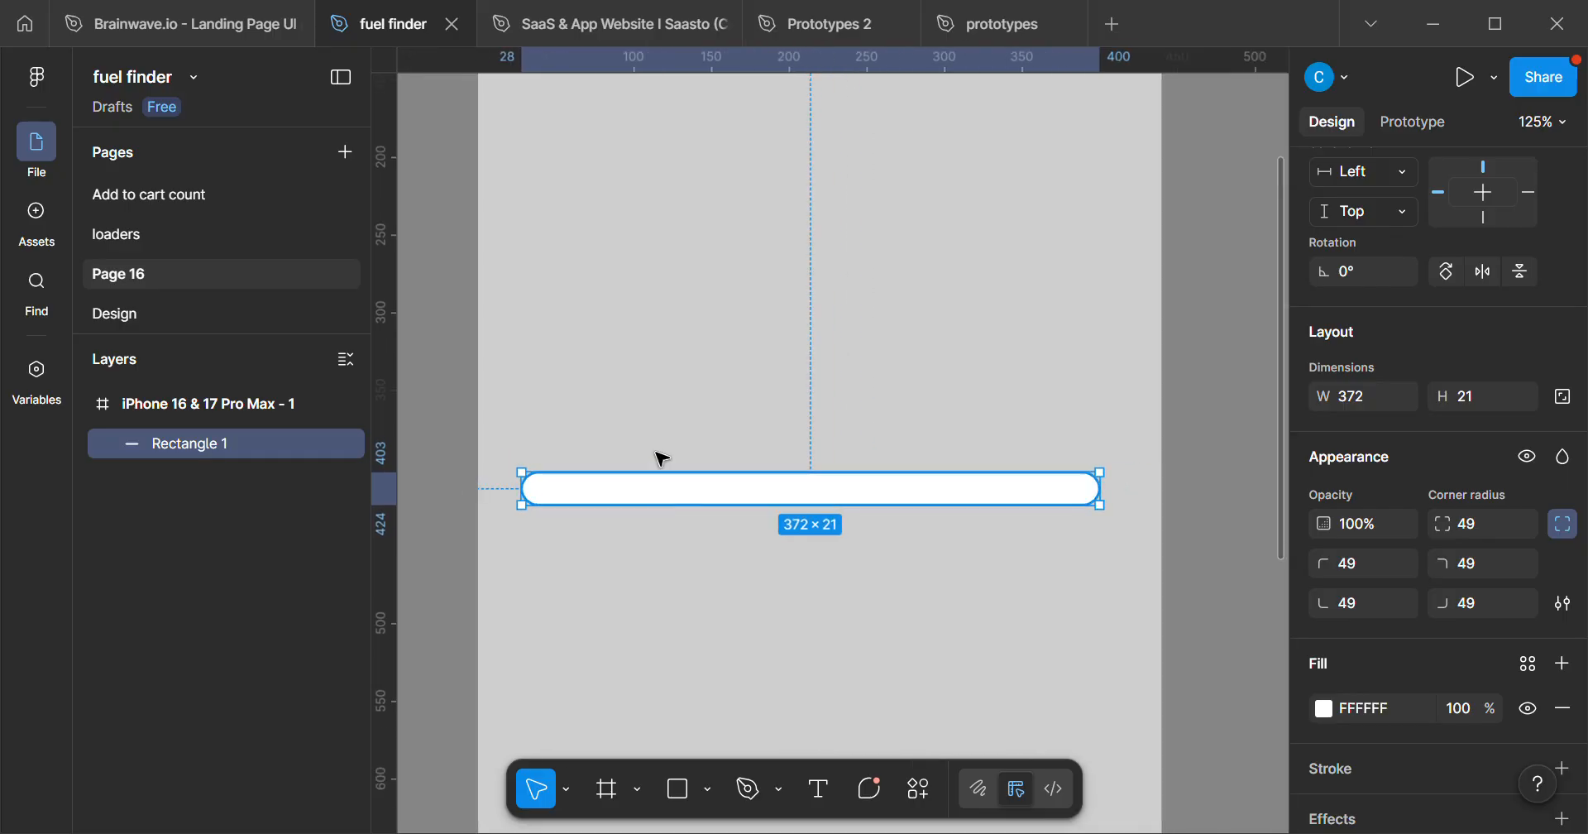
{"action": "left_click_drag", "start_coordinate": [663, 490], "coordinate": [674, 491]}
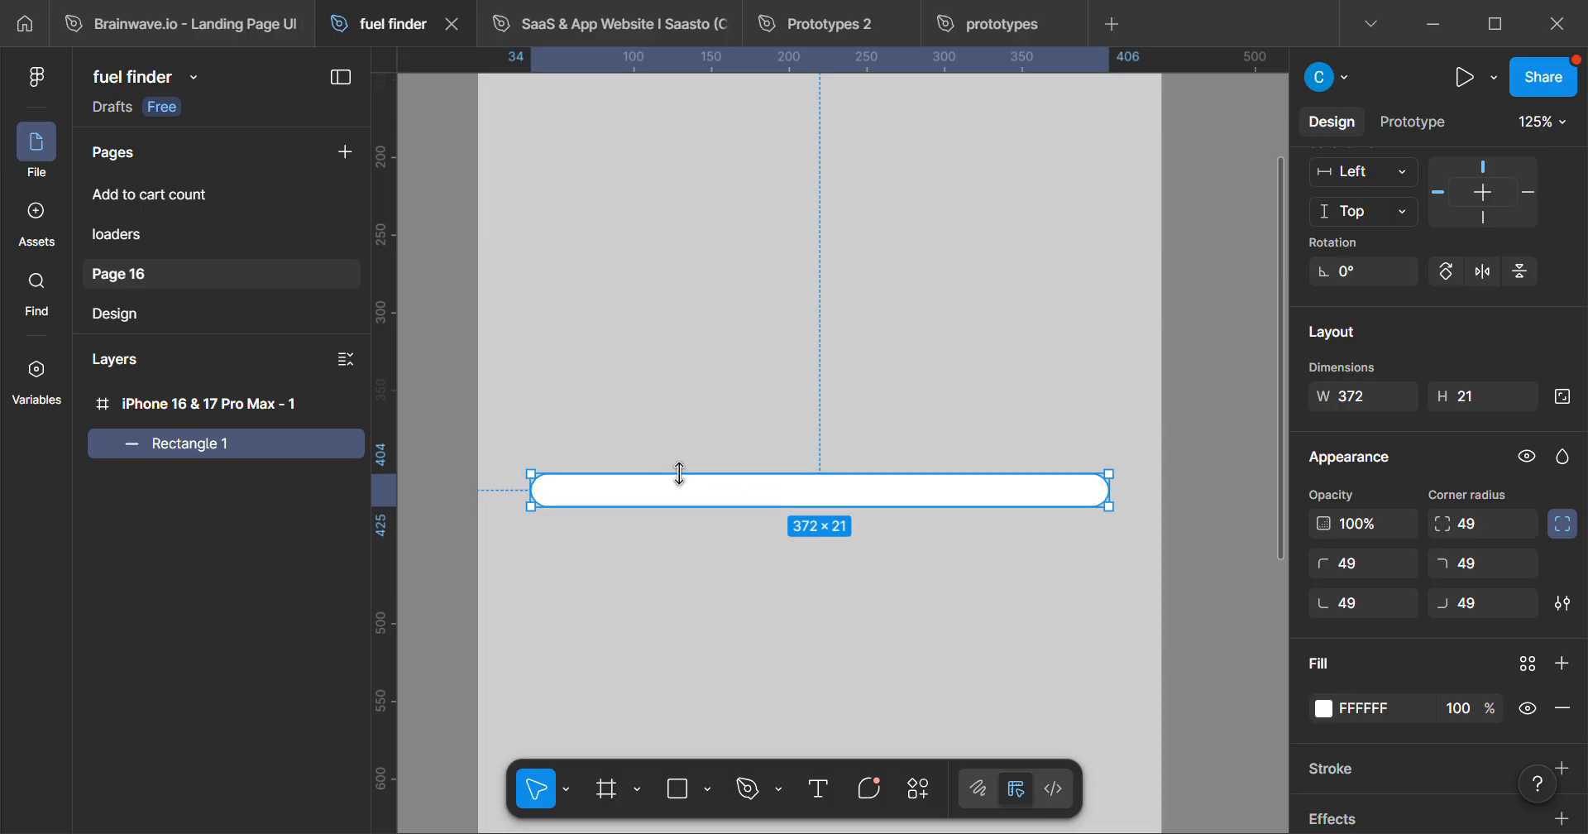
- Duplicate the white bar in place and fill the copy with green, 3DAF00
{"action": "key", "text": "ctrl+d"}
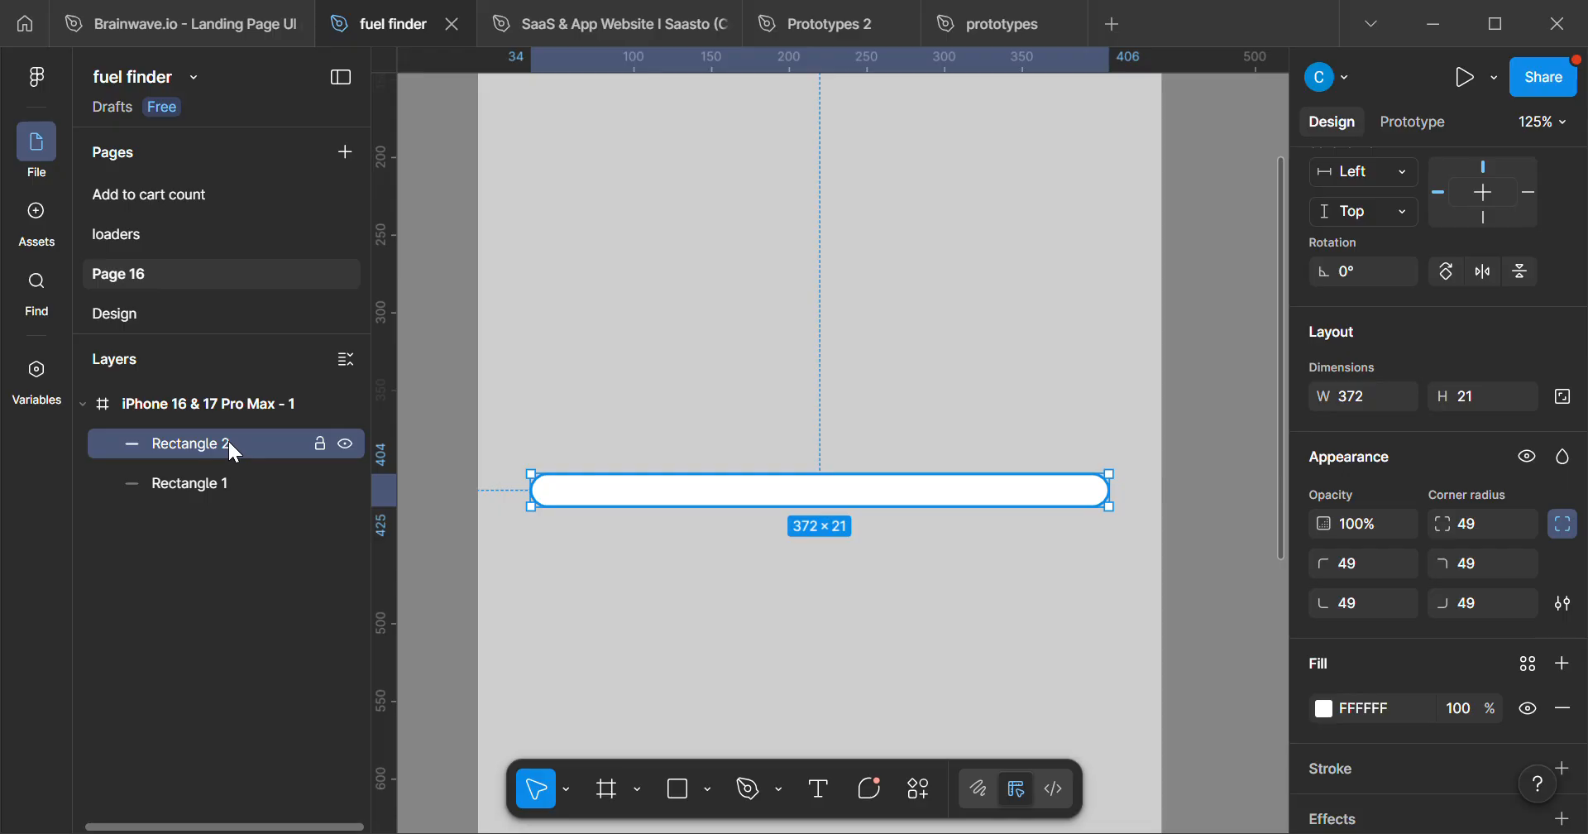
{"action": "scroll", "coordinate": [1365, 645], "scroll_direction": "down", "scroll_amount": 3}
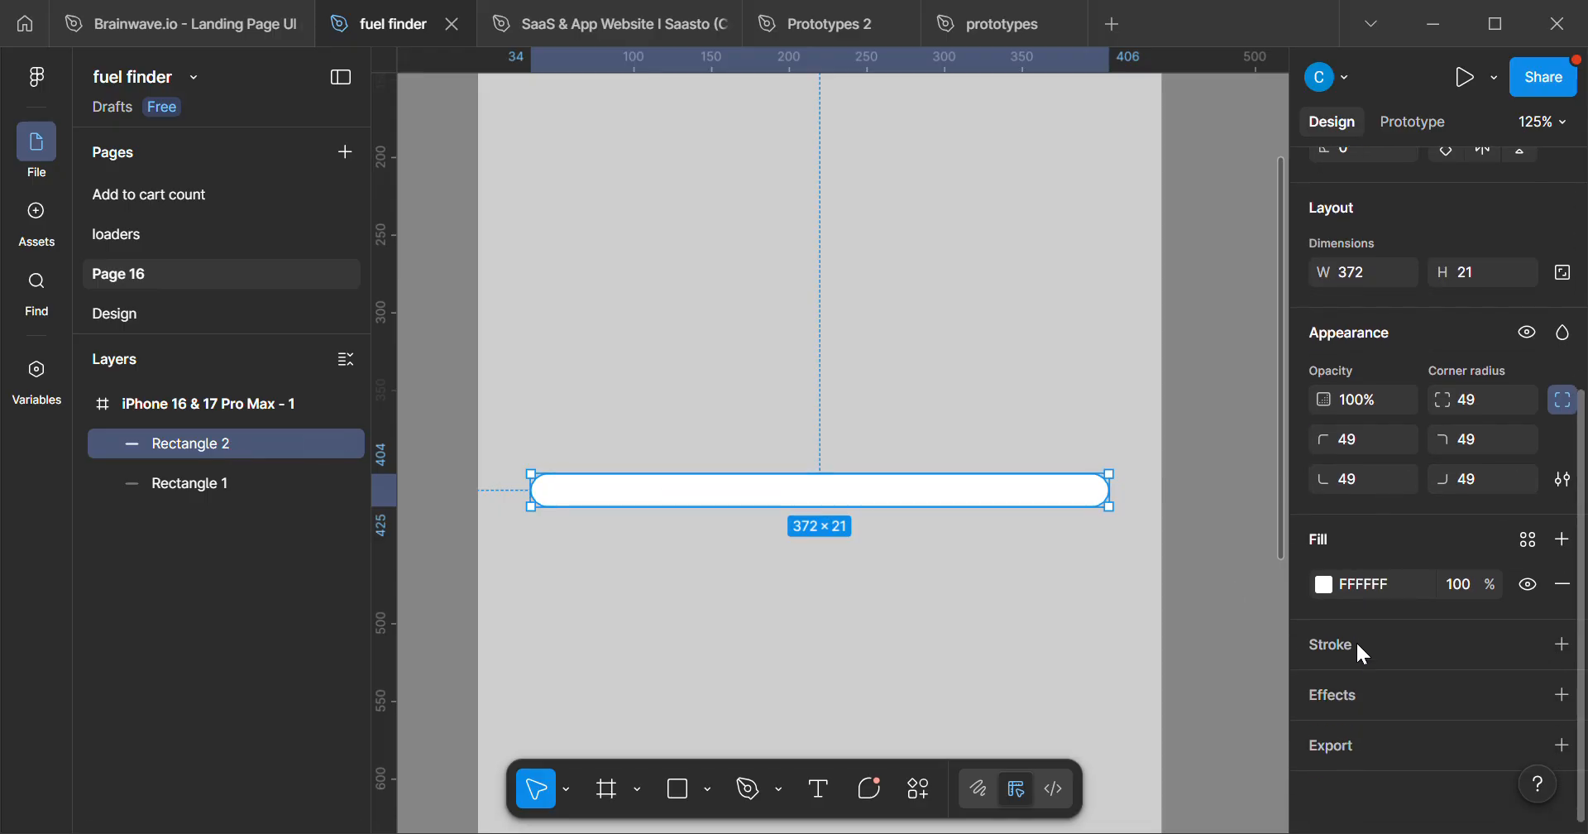
{"action": "left_click", "coordinate": [1323, 584]}
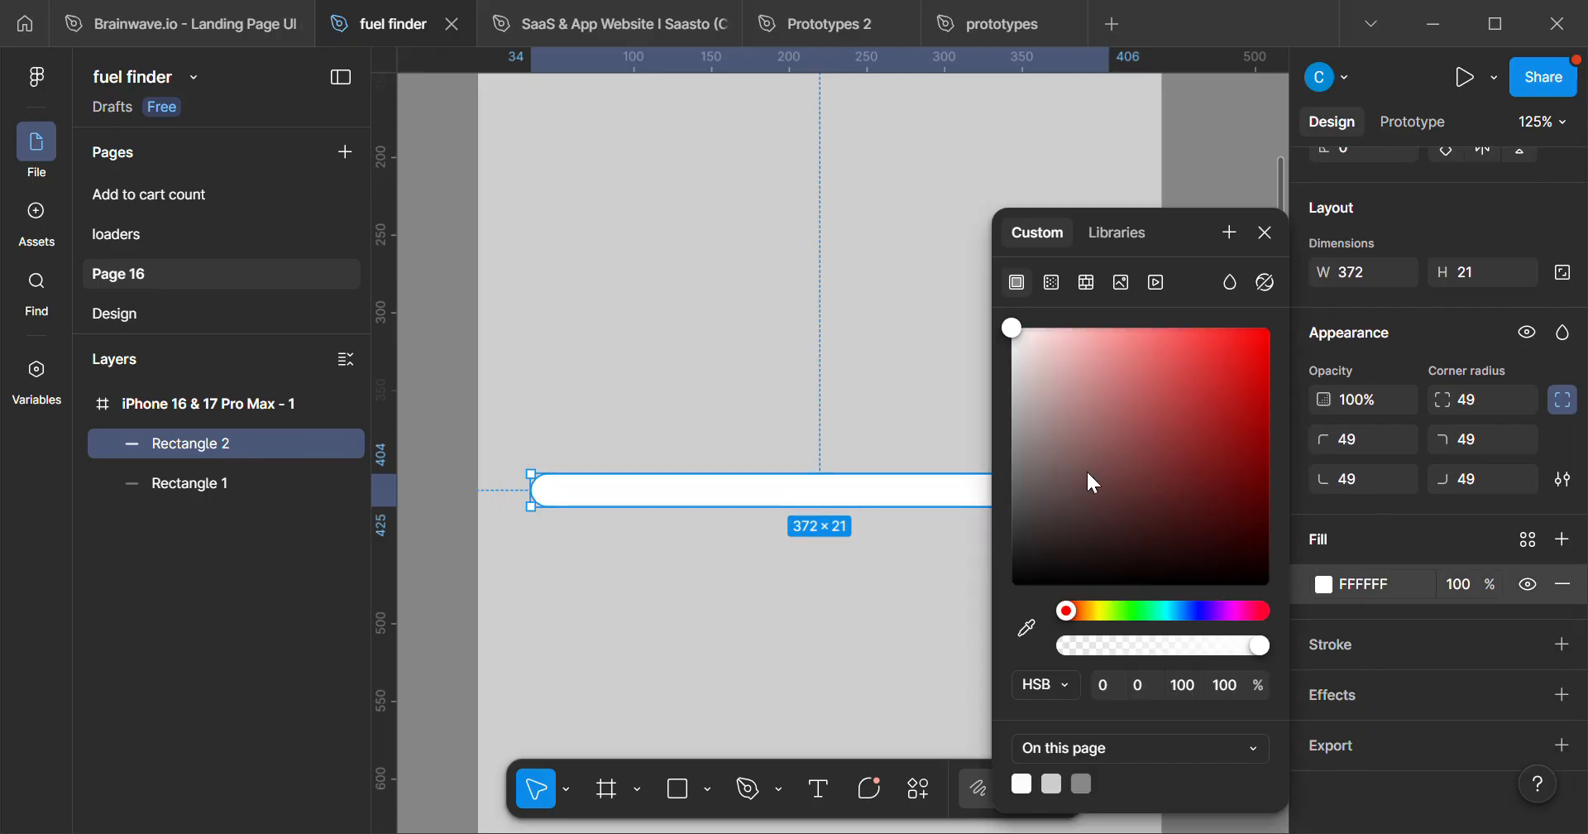
{"action": "left_click_drag", "start_coordinate": [1071, 612], "coordinate": [1119, 611]}
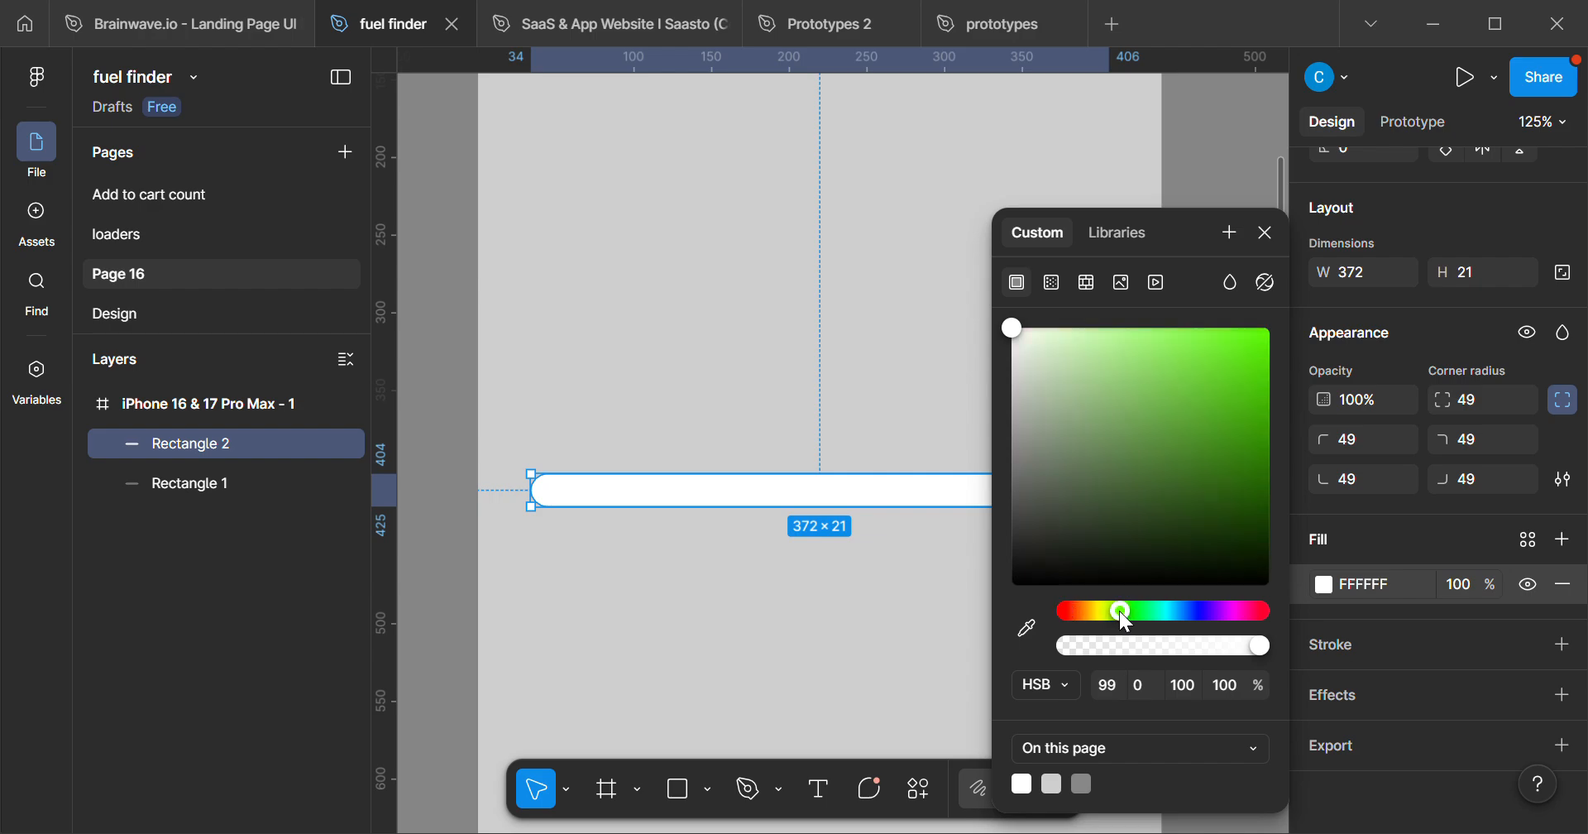
{"action": "left_click", "coordinate": [1209, 365]}
{"action": "left_click_drag", "start_coordinate": [1223, 369], "coordinate": [1273, 422]}
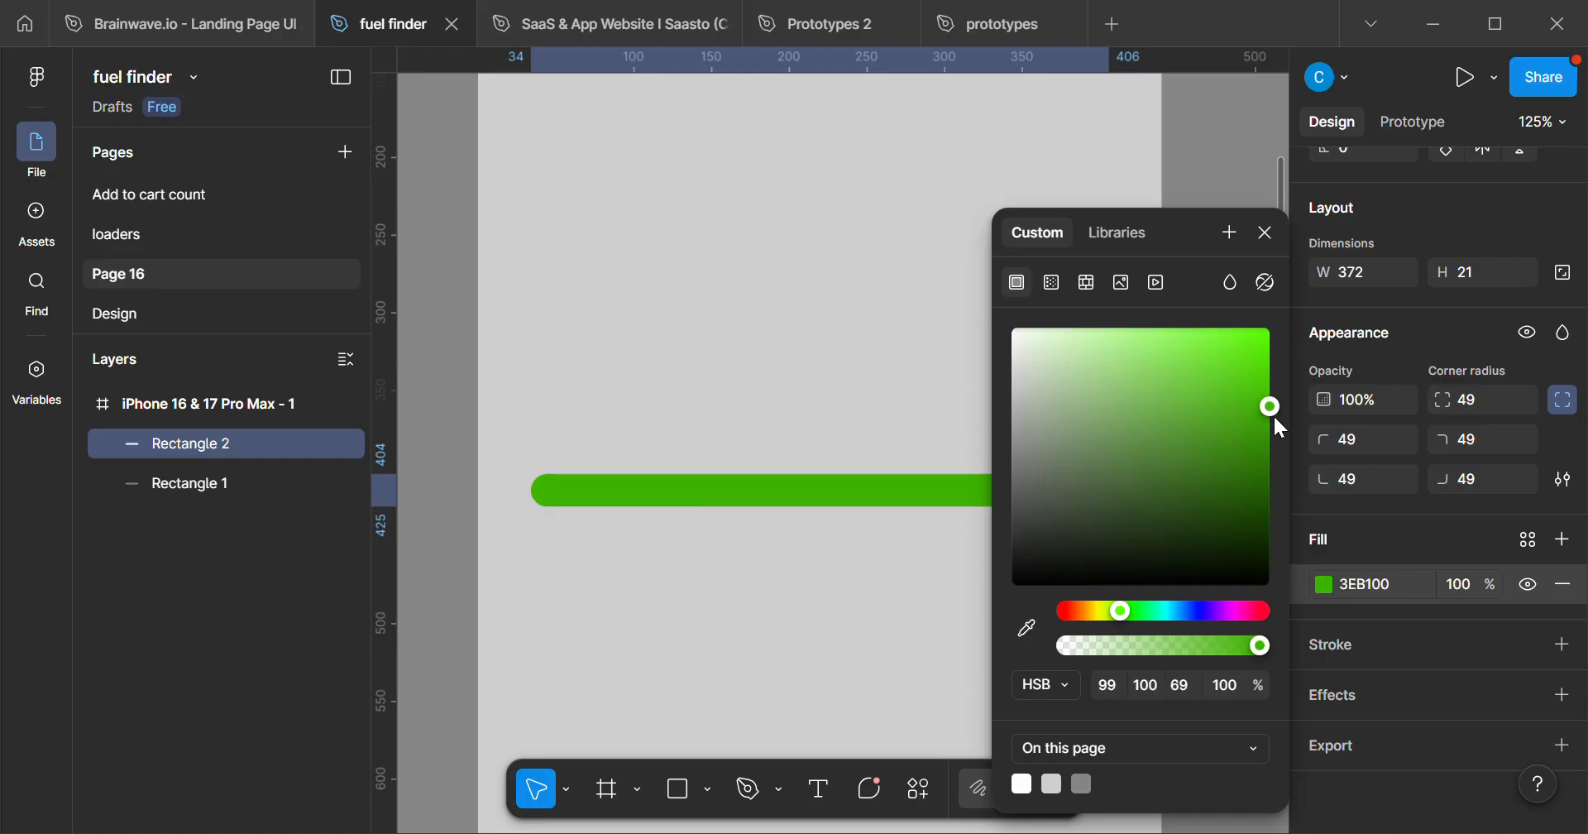
{"action": "left_click", "coordinate": [1275, 232]}
- Shrink the green bar about its centre to about 274 × 15 inside the white bar
{"action": "scroll", "coordinate": [915, 493], "scroll_direction": "left", "scroll_amount": 2}
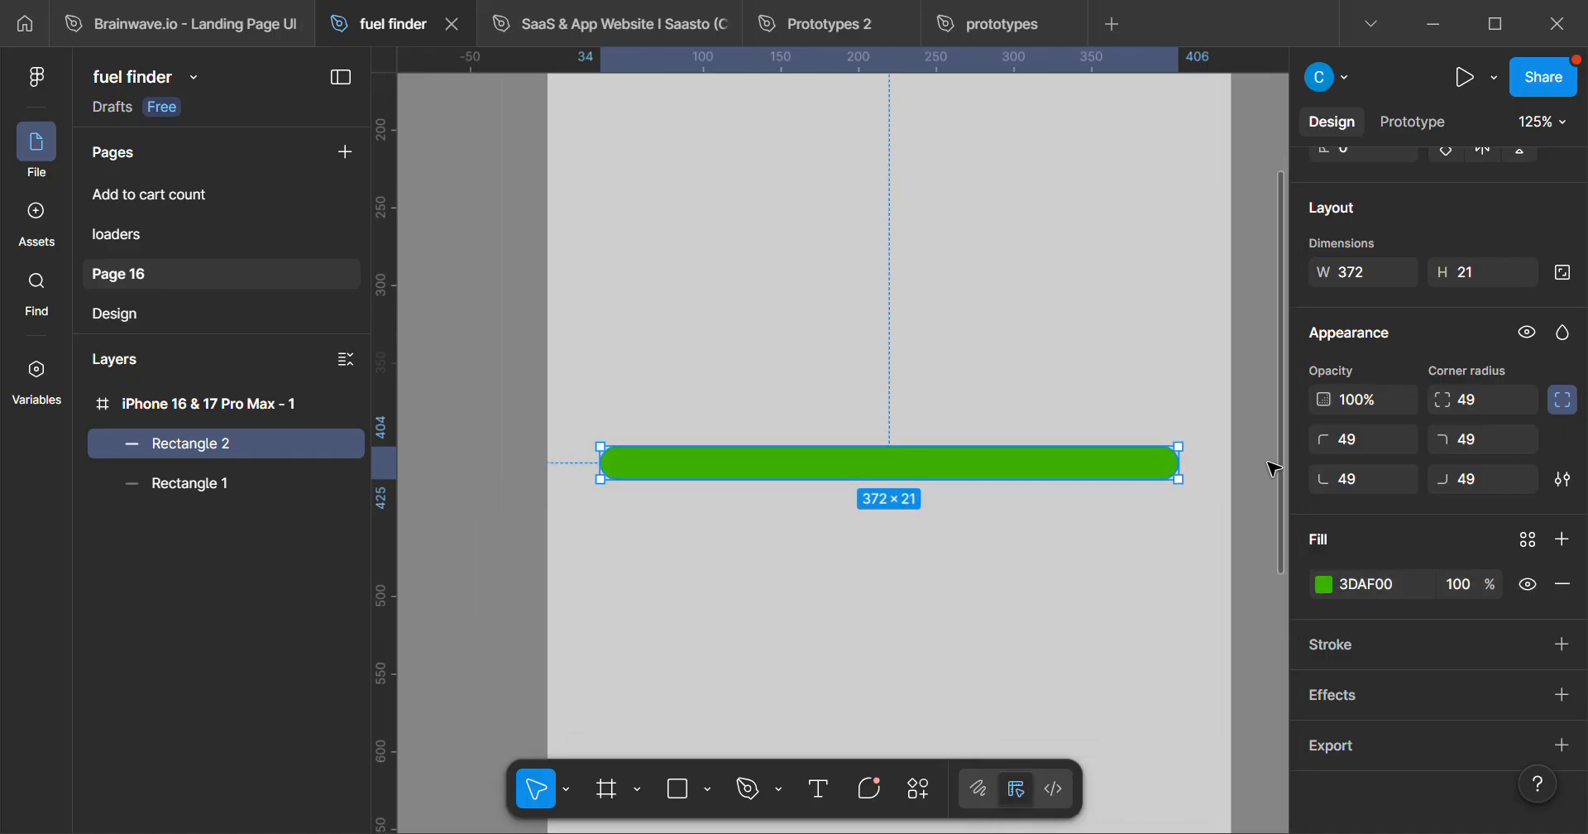
{"action": "scroll", "coordinate": [1100, 587], "scroll_direction": "up", "scroll_amount": 3}
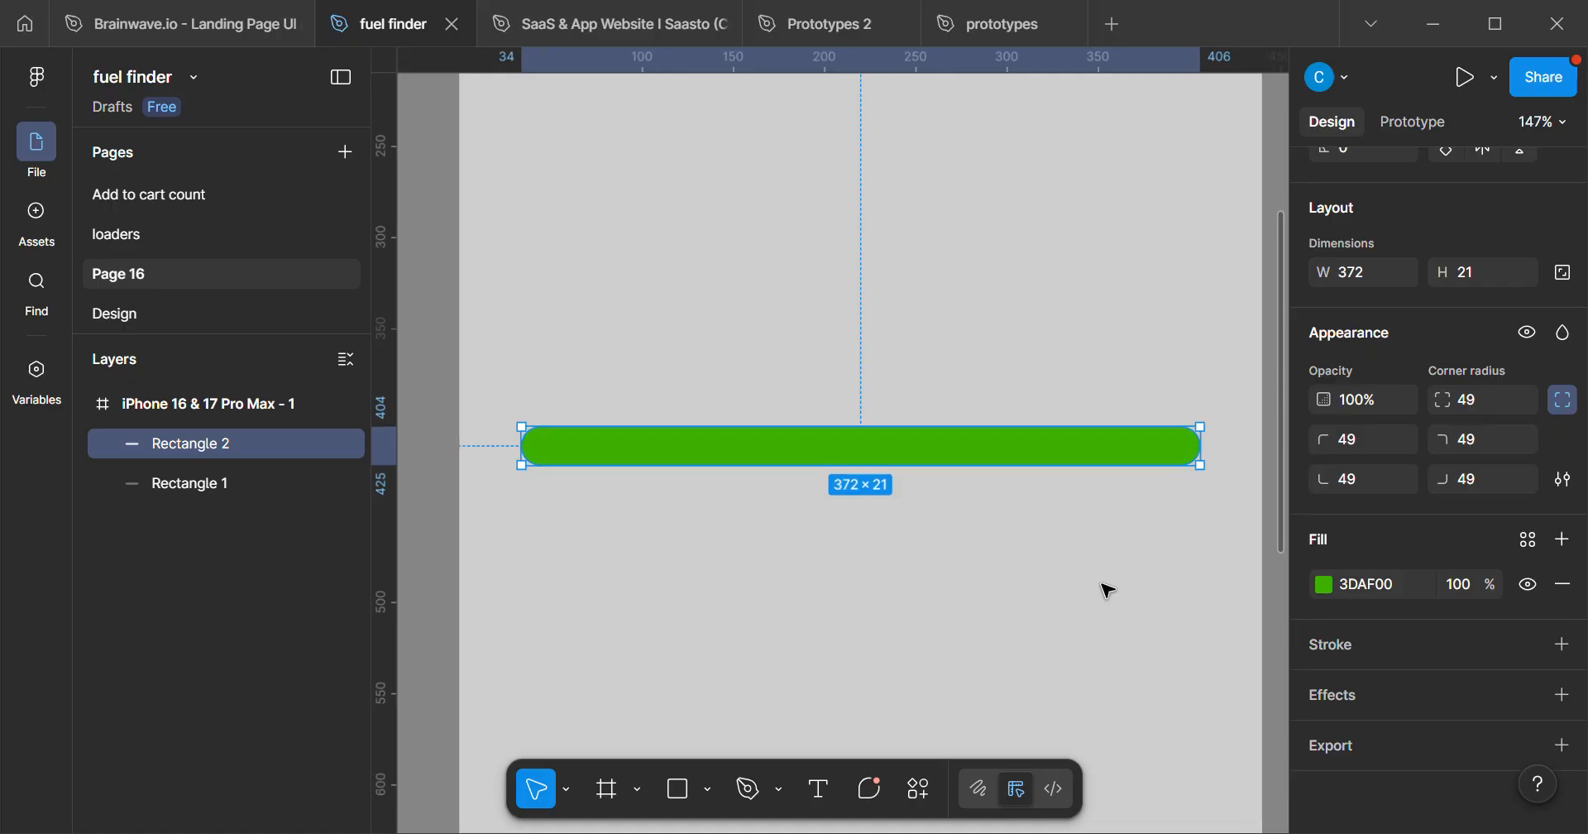
{"action": "scroll", "coordinate": [1096, 587], "scroll_direction": "right", "scroll_amount": 1}
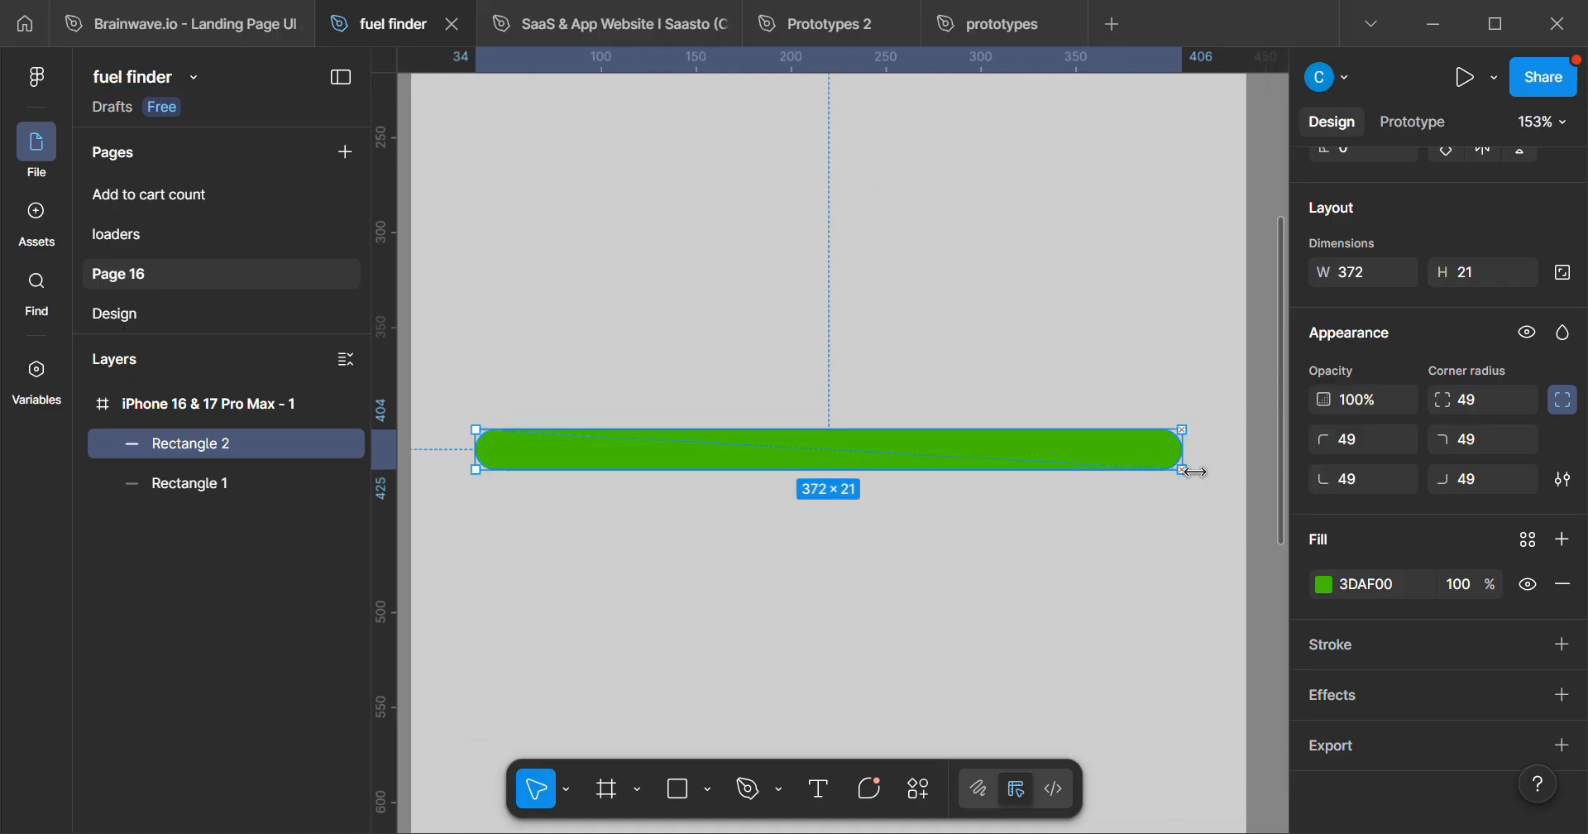
{"action": "left_click_drag", "start_coordinate": [1194, 471], "coordinate": [1109, 483]}
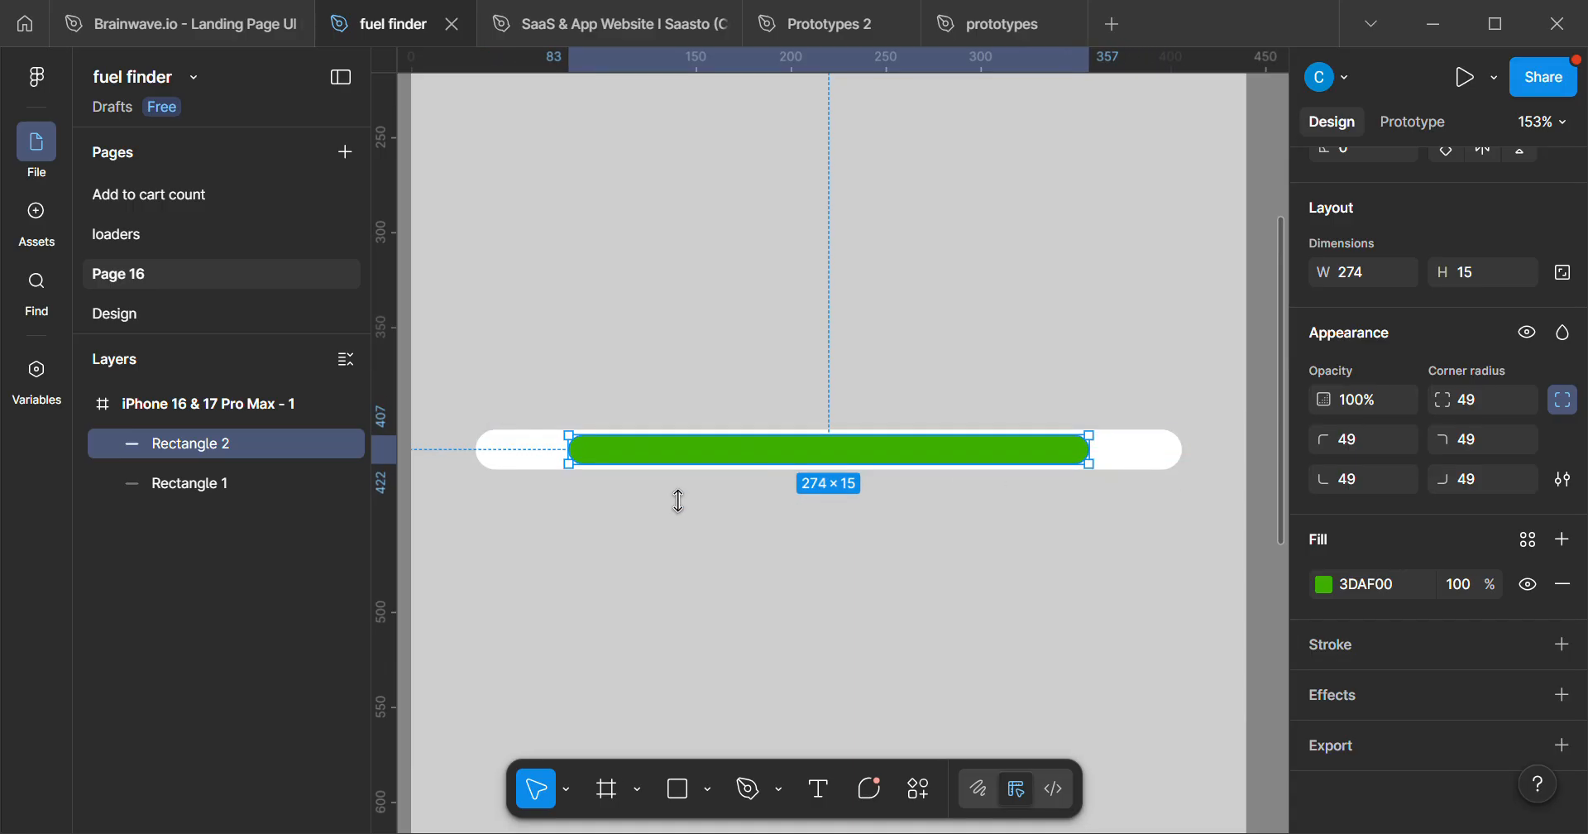
{"action": "left_click", "coordinate": [670, 652]}
- Extend the green bar's left end to X 37, making it about 320 wide with a thin white margin inside the white bar
{"action": "scroll", "coordinate": [666, 499], "scroll_direction": "down", "scroll_amount": 3}
{"action": "left_click_drag", "start_coordinate": [667, 500], "coordinate": [799, 567]}
{"action": "scroll", "coordinate": [782, 561], "scroll_direction": "up", "scroll_amount": 3}
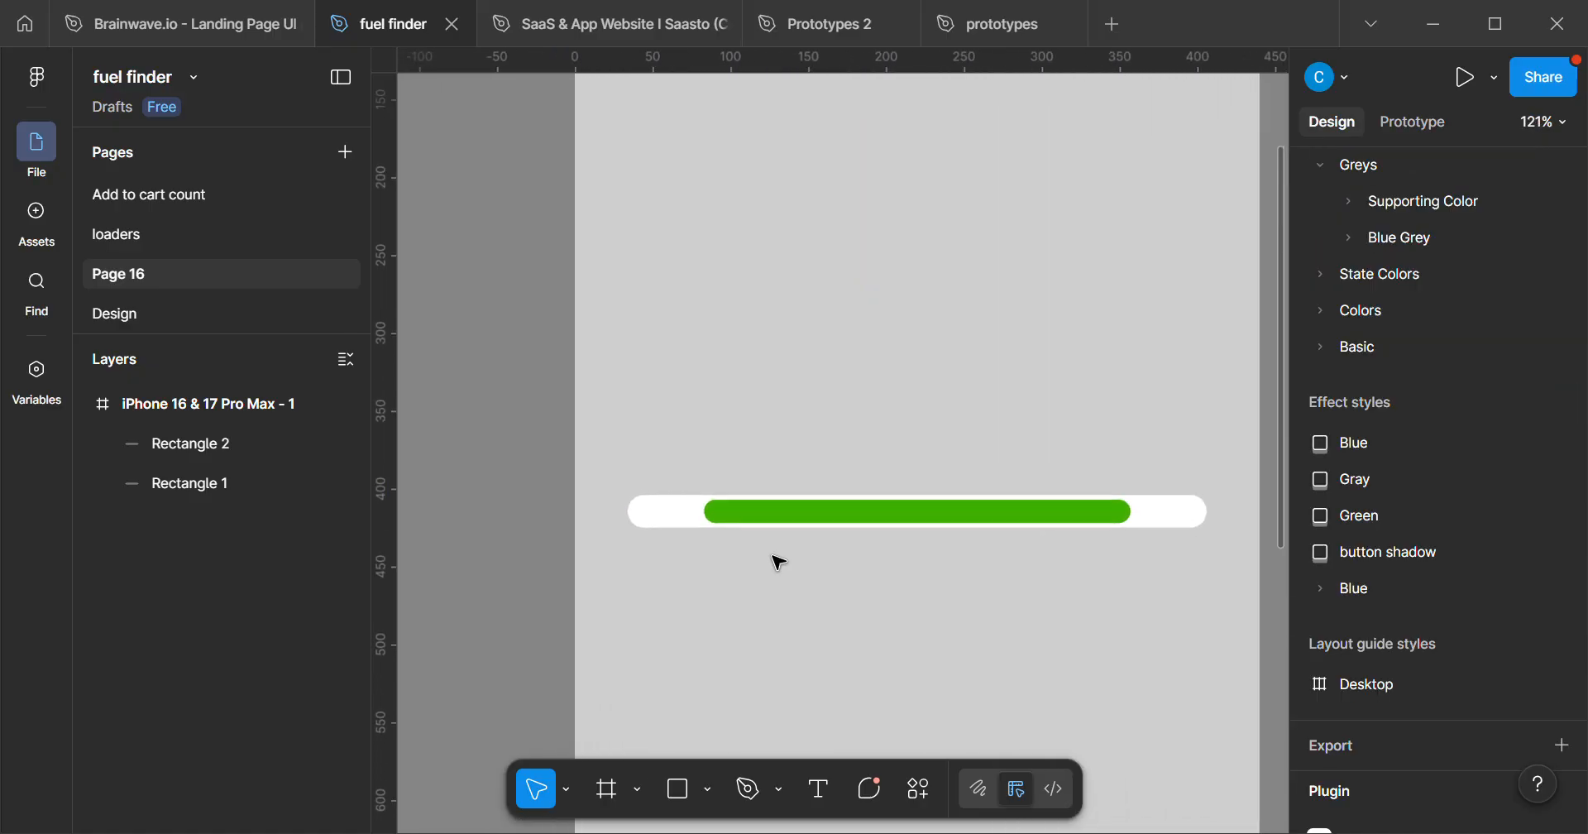
{"action": "scroll", "coordinate": [1167, 546], "scroll_direction": "up", "scroll_amount": 1}
{"action": "scroll", "coordinate": [1117, 542], "scroll_direction": "right", "scroll_amount": 2}
{"action": "scroll", "coordinate": [1117, 542], "scroll_direction": "down", "scroll_amount": 1}
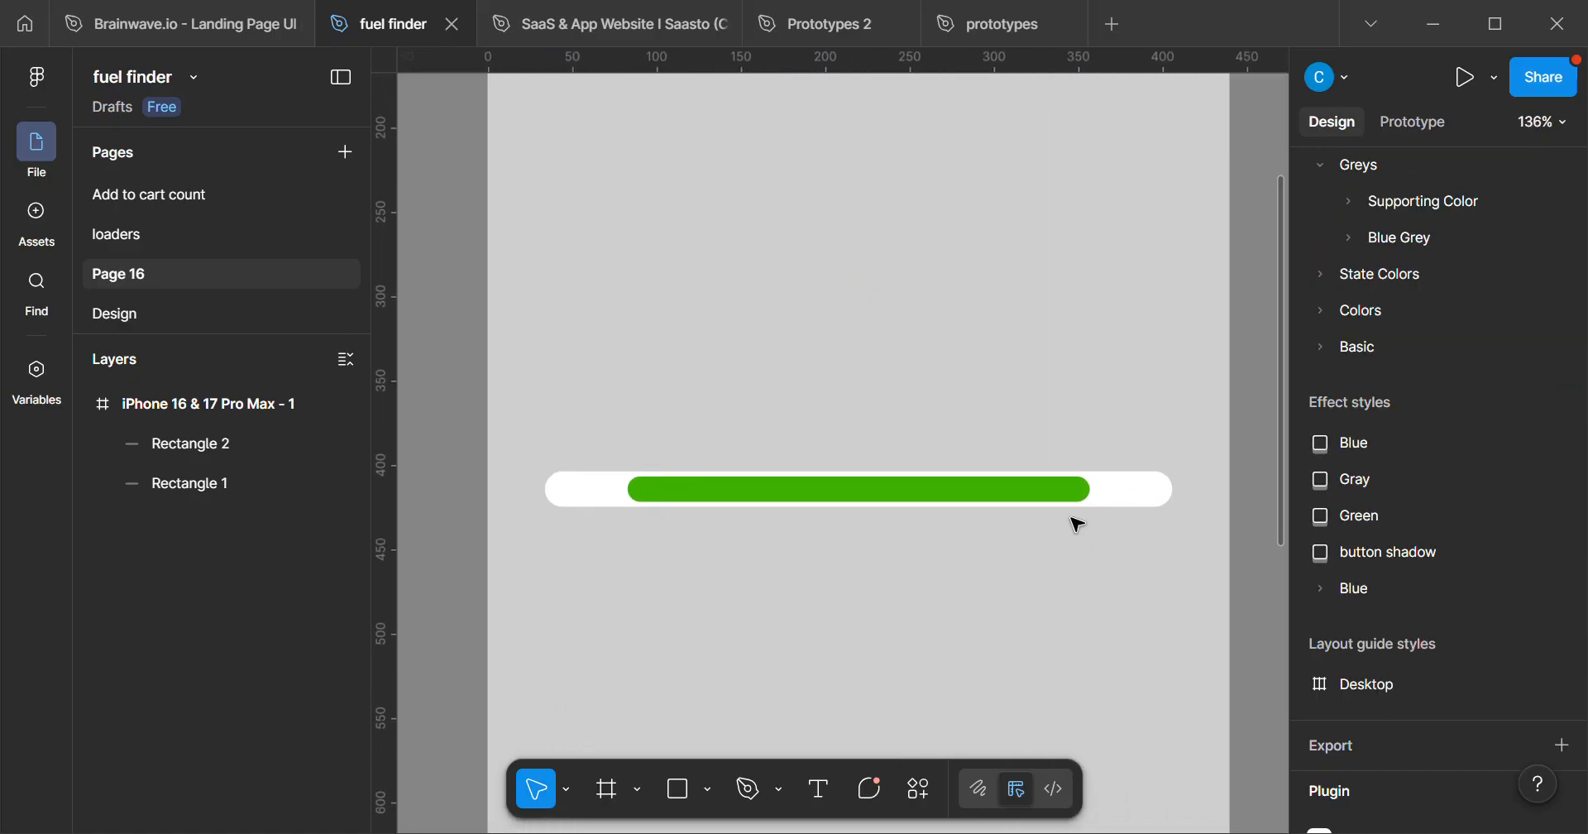
{"action": "left_click", "coordinate": [706, 500]}
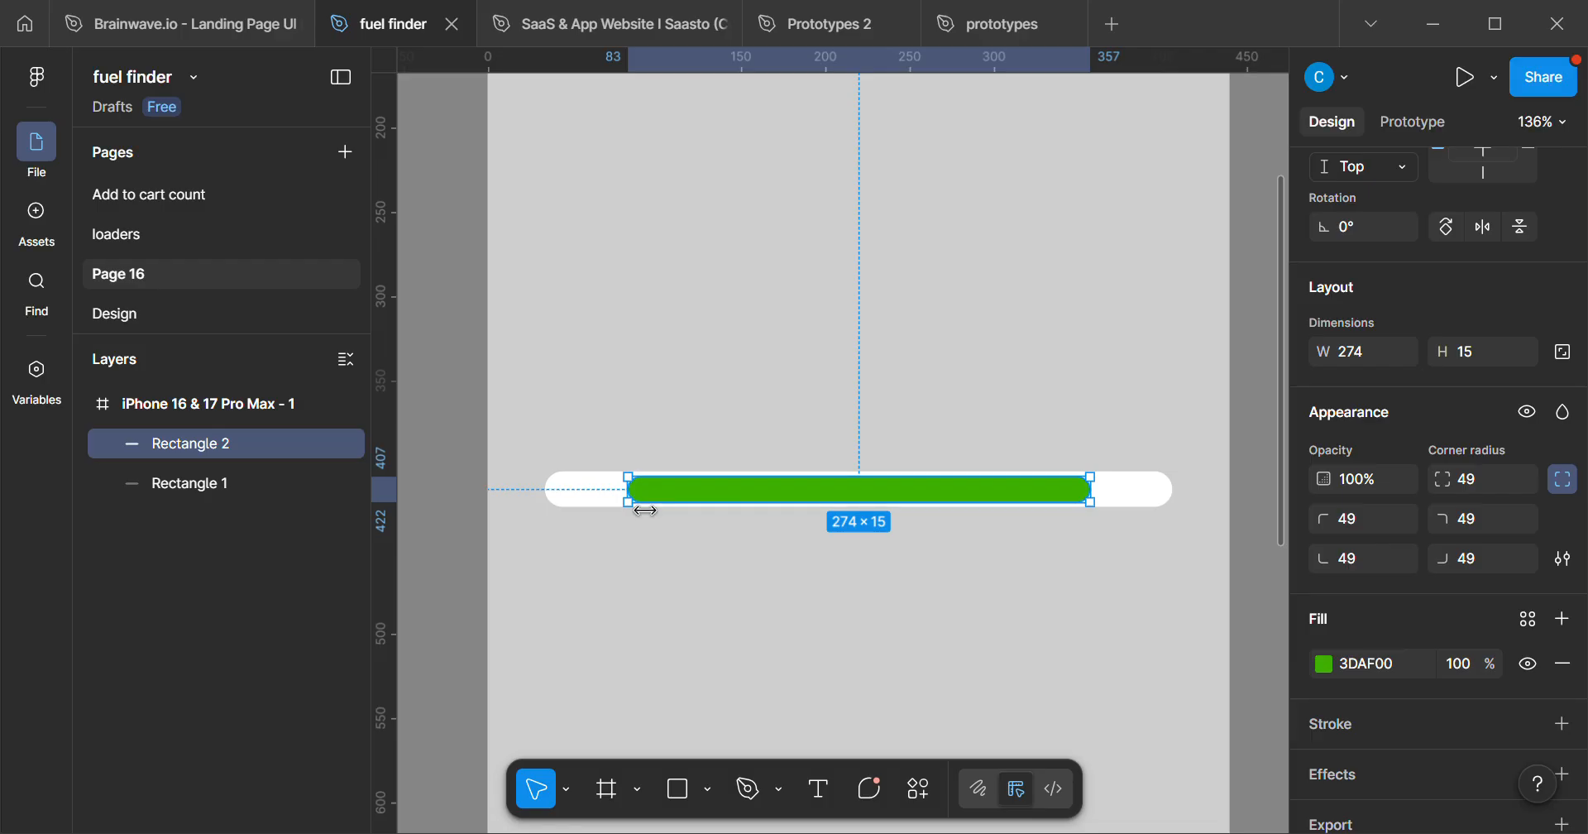
{"action": "scroll", "coordinate": [630, 508], "scroll_direction": "up", "scroll_amount": 5}
{"action": "left_click_drag", "start_coordinate": [625, 508], "coordinate": [802, 559]}
{"action": "scroll", "coordinate": [757, 623], "scroll_direction": "up", "scroll_amount": 3}
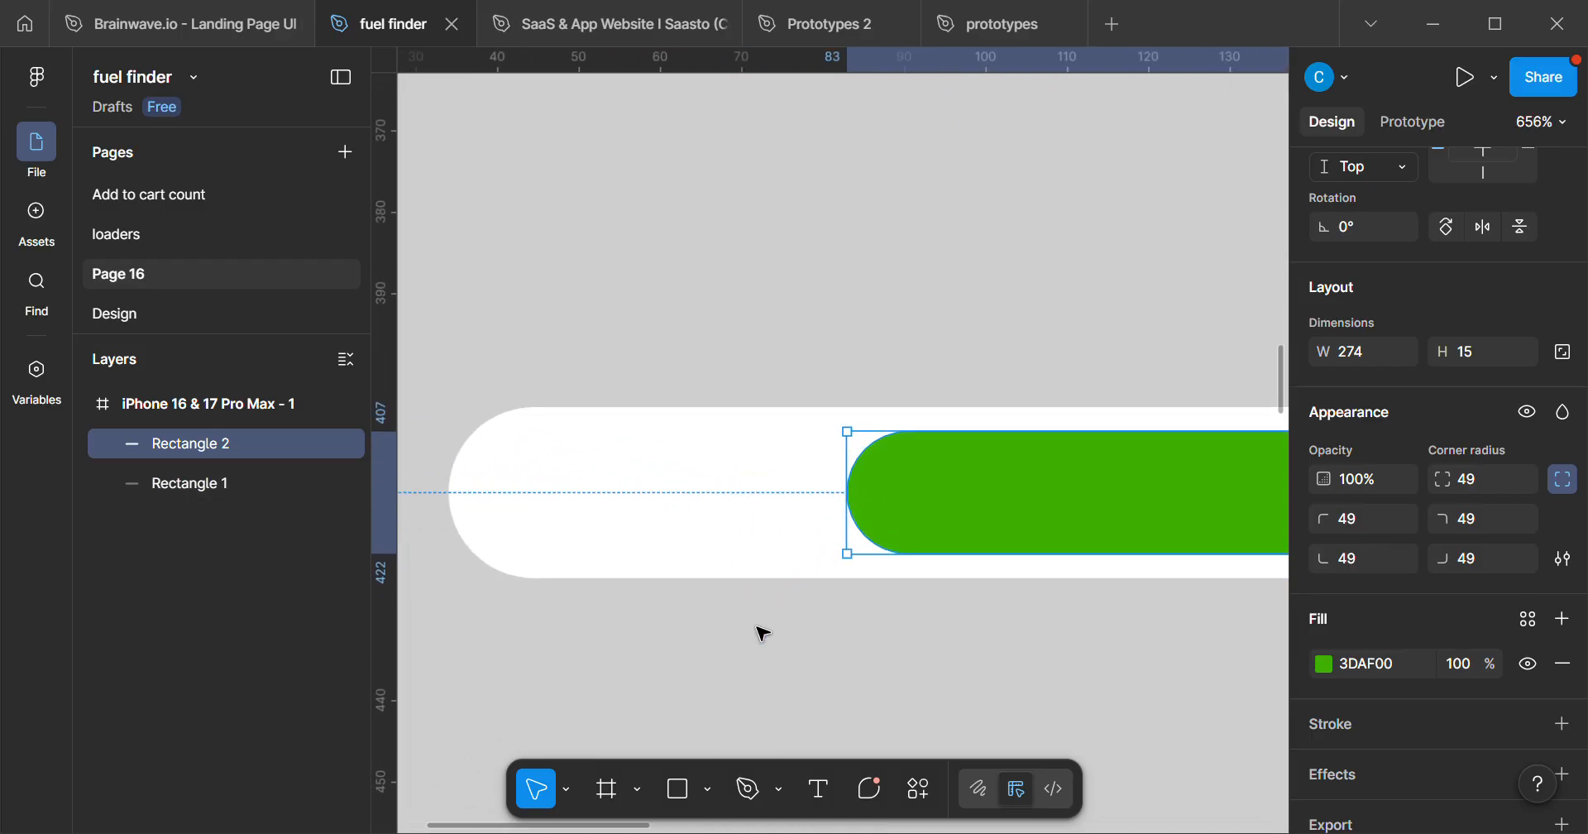
{"action": "left_click_drag", "start_coordinate": [864, 510], "coordinate": [521, 518]}
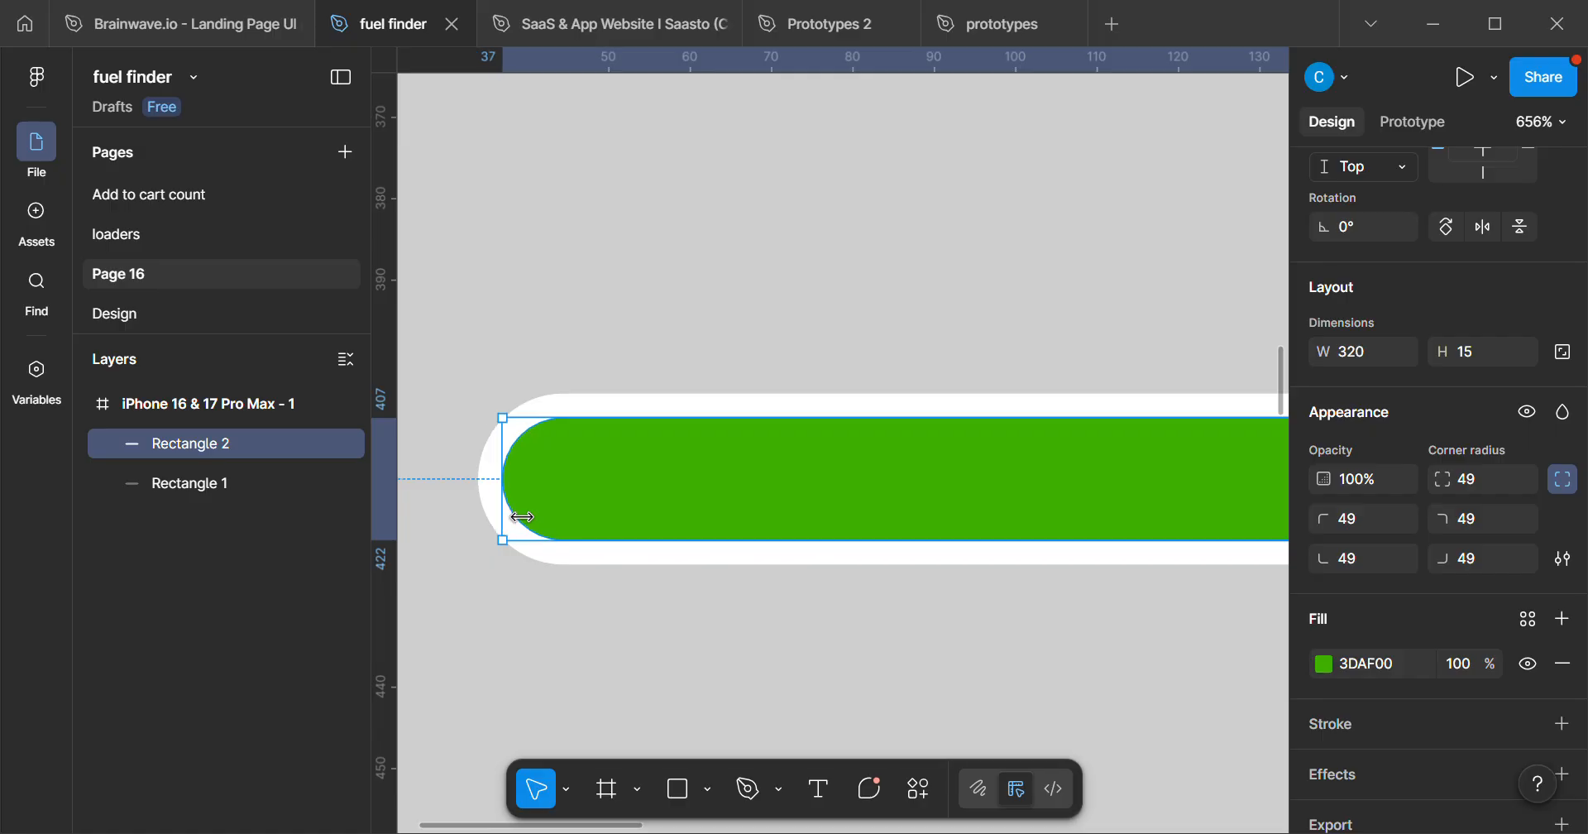
{"action": "left_click", "coordinate": [549, 631]}
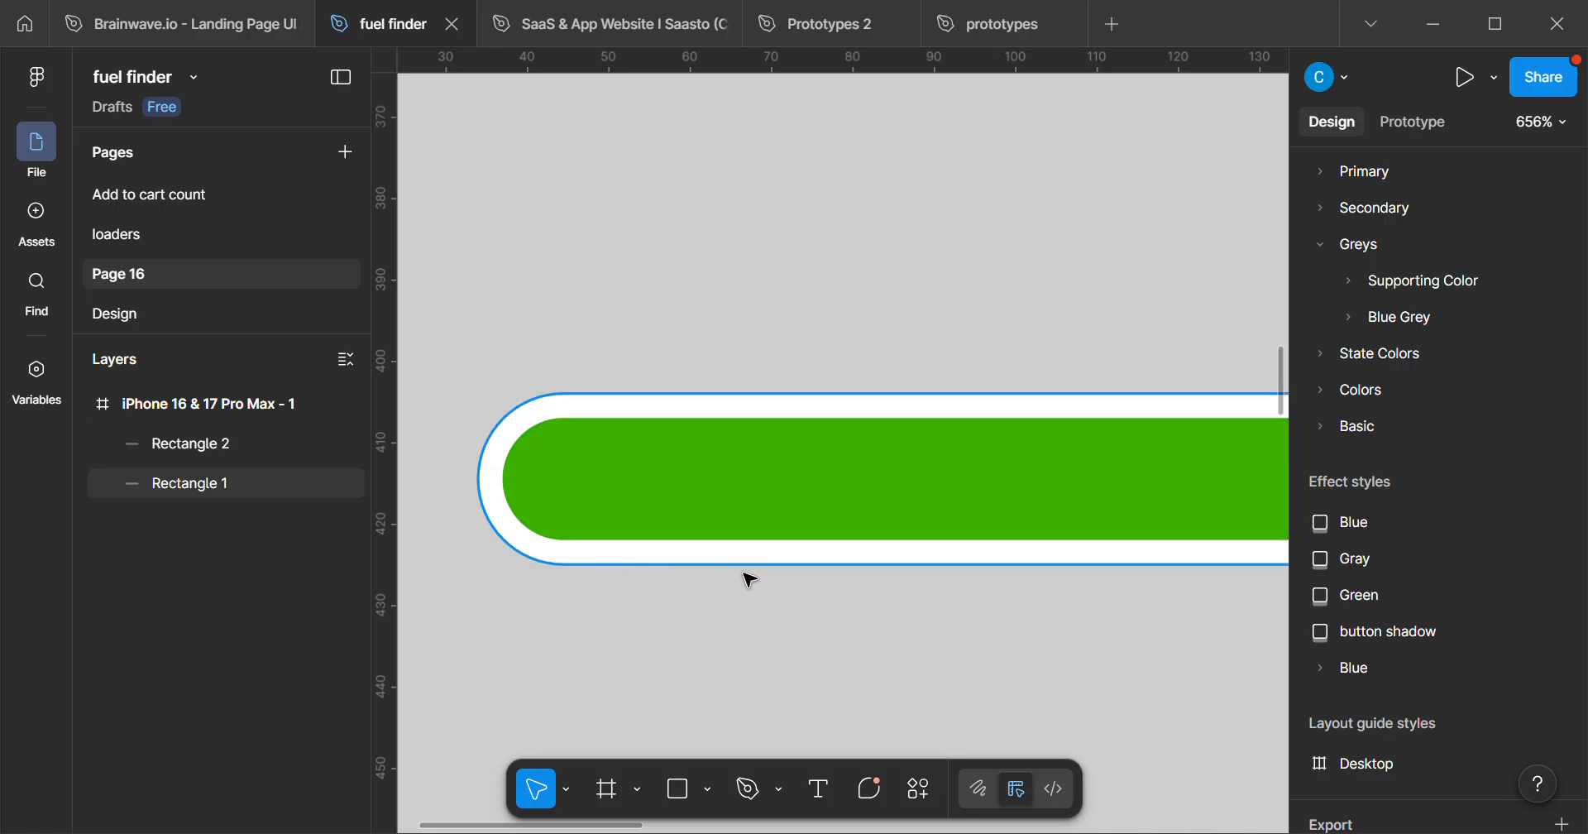
- Extend the green bar's right end to a width of about 365 so it fills the white bar with an even margin
{"action": "scroll", "coordinate": [749, 578], "scroll_direction": "down", "scroll_amount": 10}
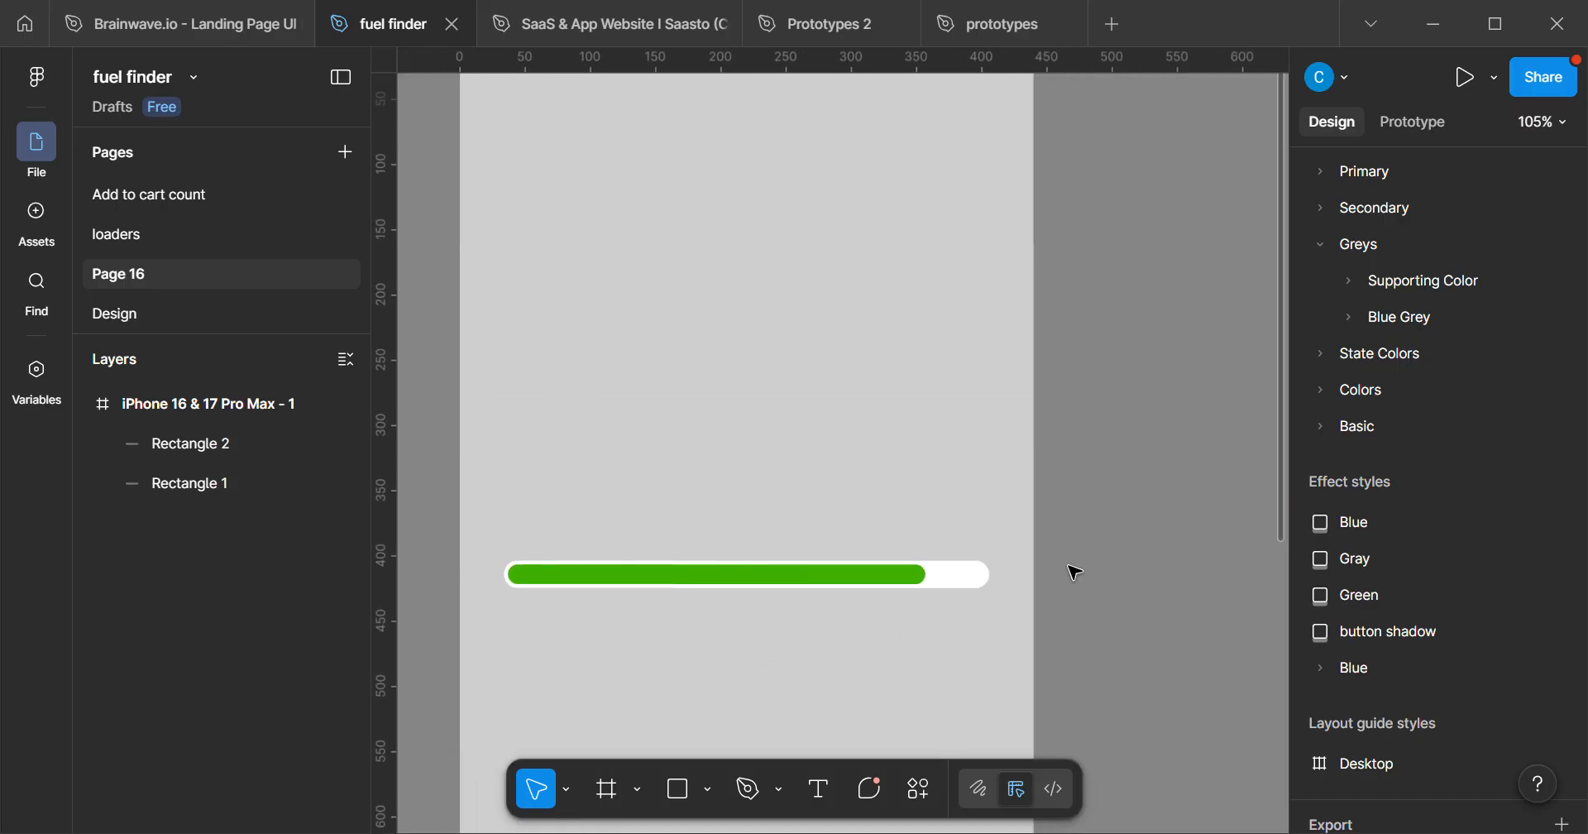
{"action": "scroll", "coordinate": [1039, 603], "scroll_direction": "up", "scroll_amount": 10}
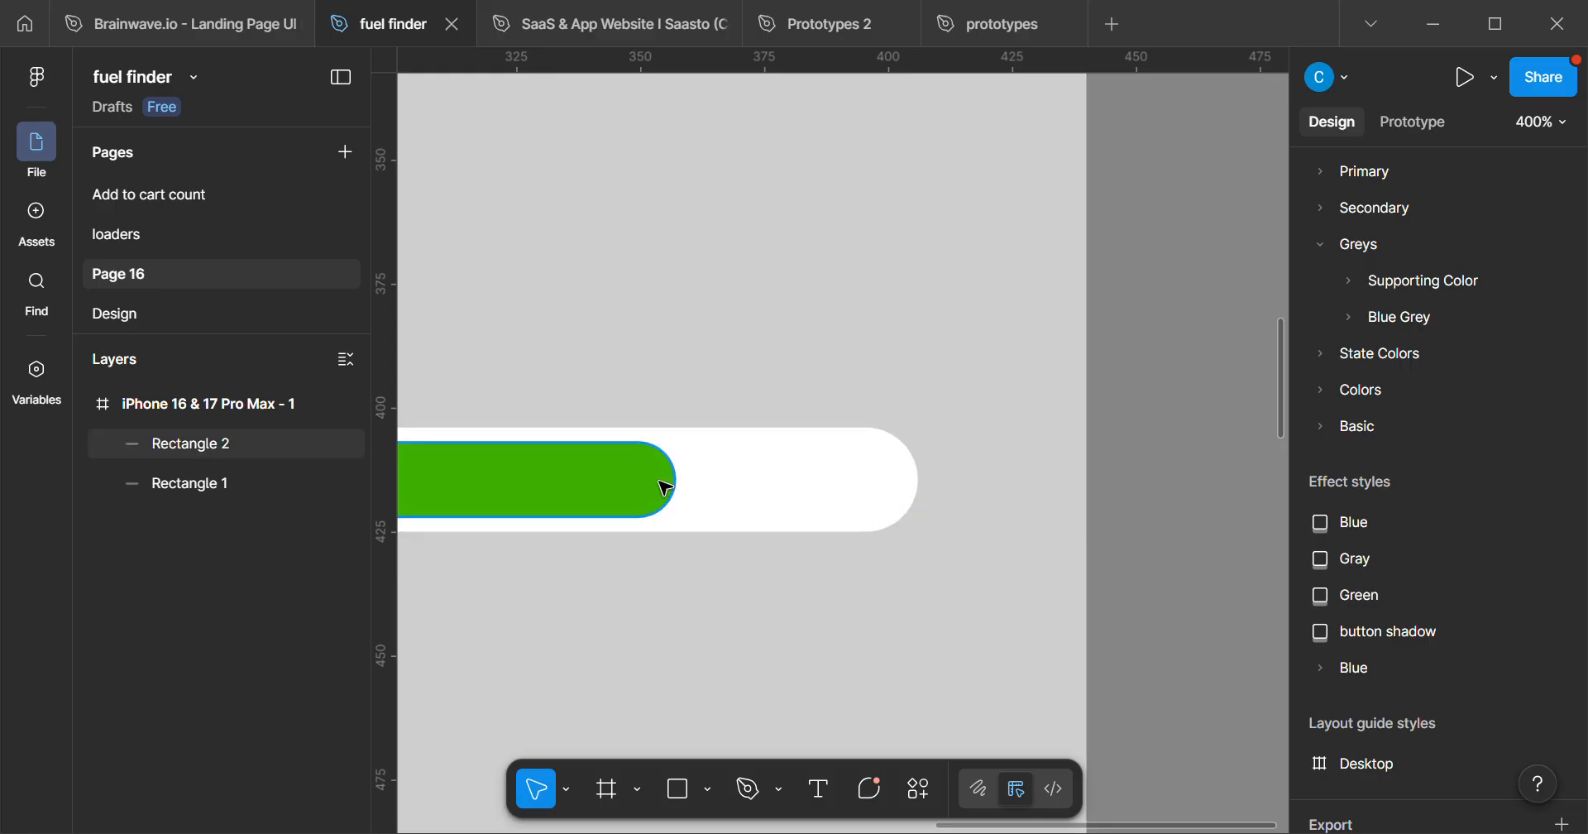
{"action": "left_click", "coordinate": [666, 488]}
{"action": "left_click_drag", "start_coordinate": [688, 490], "coordinate": [915, 529]}
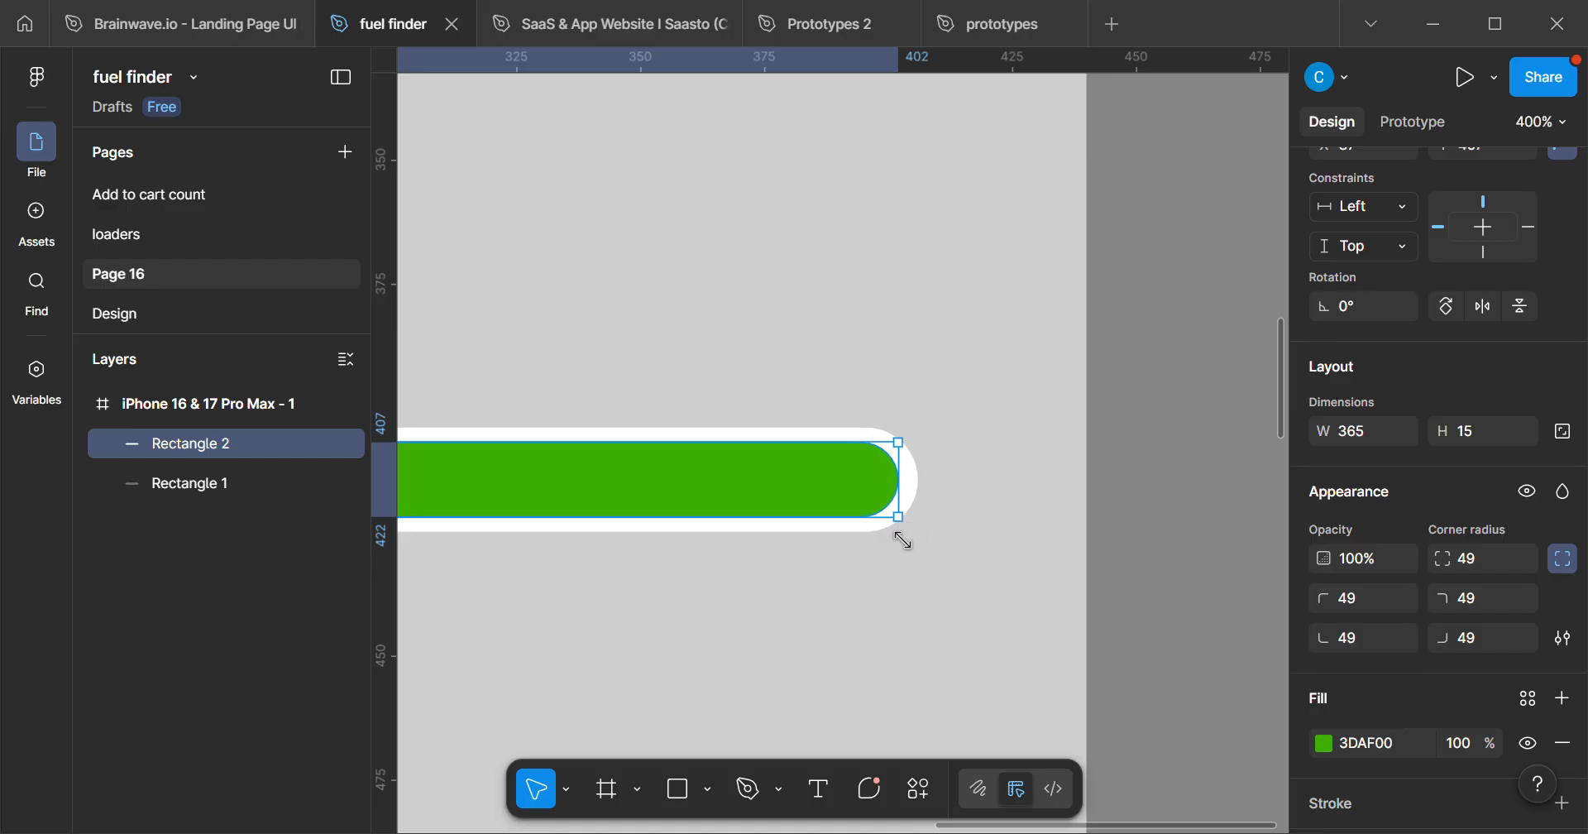
{"action": "scroll", "coordinate": [737, 579], "scroll_direction": "down", "scroll_amount": 8}
{"action": "left_click_drag", "start_coordinate": [843, 596], "coordinate": [966, 578]}
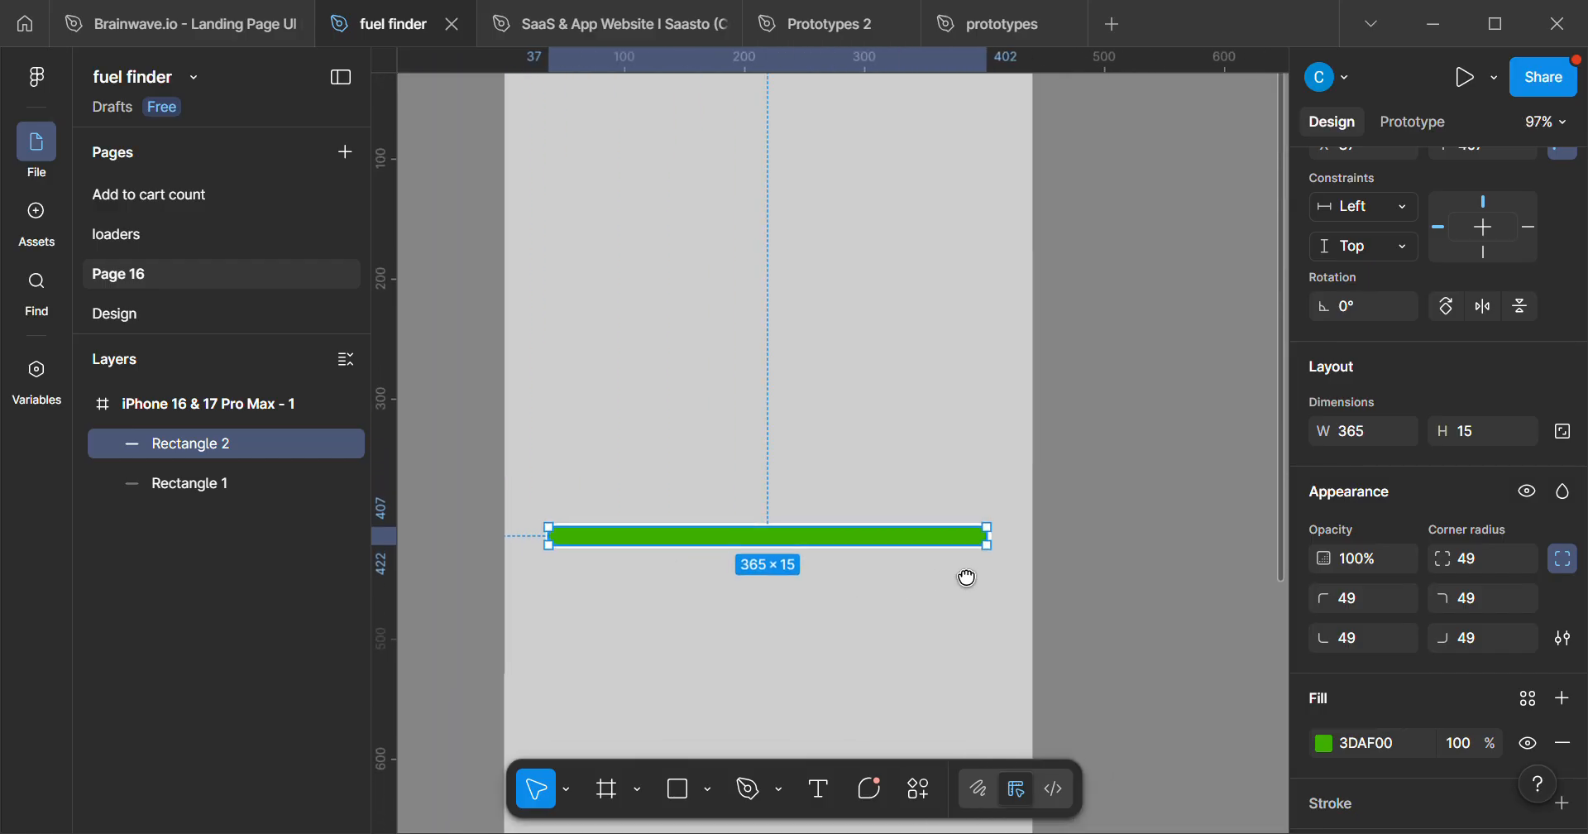
{"action": "left_click", "coordinate": [750, 646]}
{"action": "scroll", "coordinate": [749, 646], "scroll_direction": "down", "scroll_amount": 3}
{"action": "left_click_drag", "start_coordinate": [769, 643], "coordinate": [799, 631]}
{"action": "scroll", "coordinate": [800, 630], "scroll_direction": "up", "scroll_amount": 4}
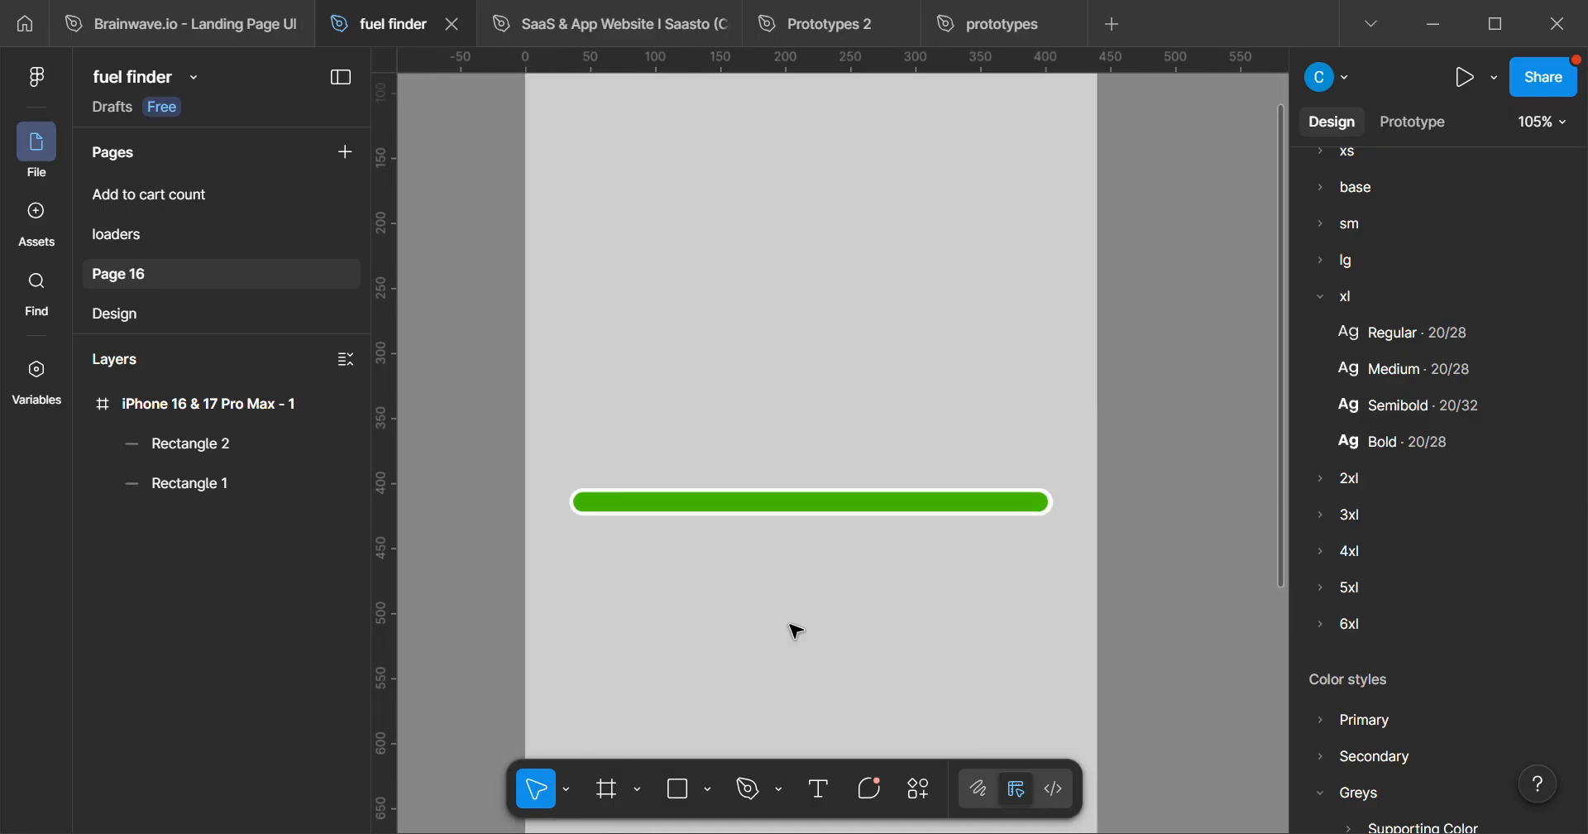
- Shrink the green bar from its right end to about 14 × 15, leaving a dot at the white bar's left end
{"action": "left_click_drag", "start_coordinate": [1107, 623], "coordinate": [1105, 724]}
{"action": "scroll", "coordinate": [1155, 475], "scroll_direction": "down", "scroll_amount": 1}
{"action": "left_click", "coordinate": [1055, 569]}
{"action": "scroll", "coordinate": [1018, 641], "scroll_direction": "up", "scroll_amount": 5}
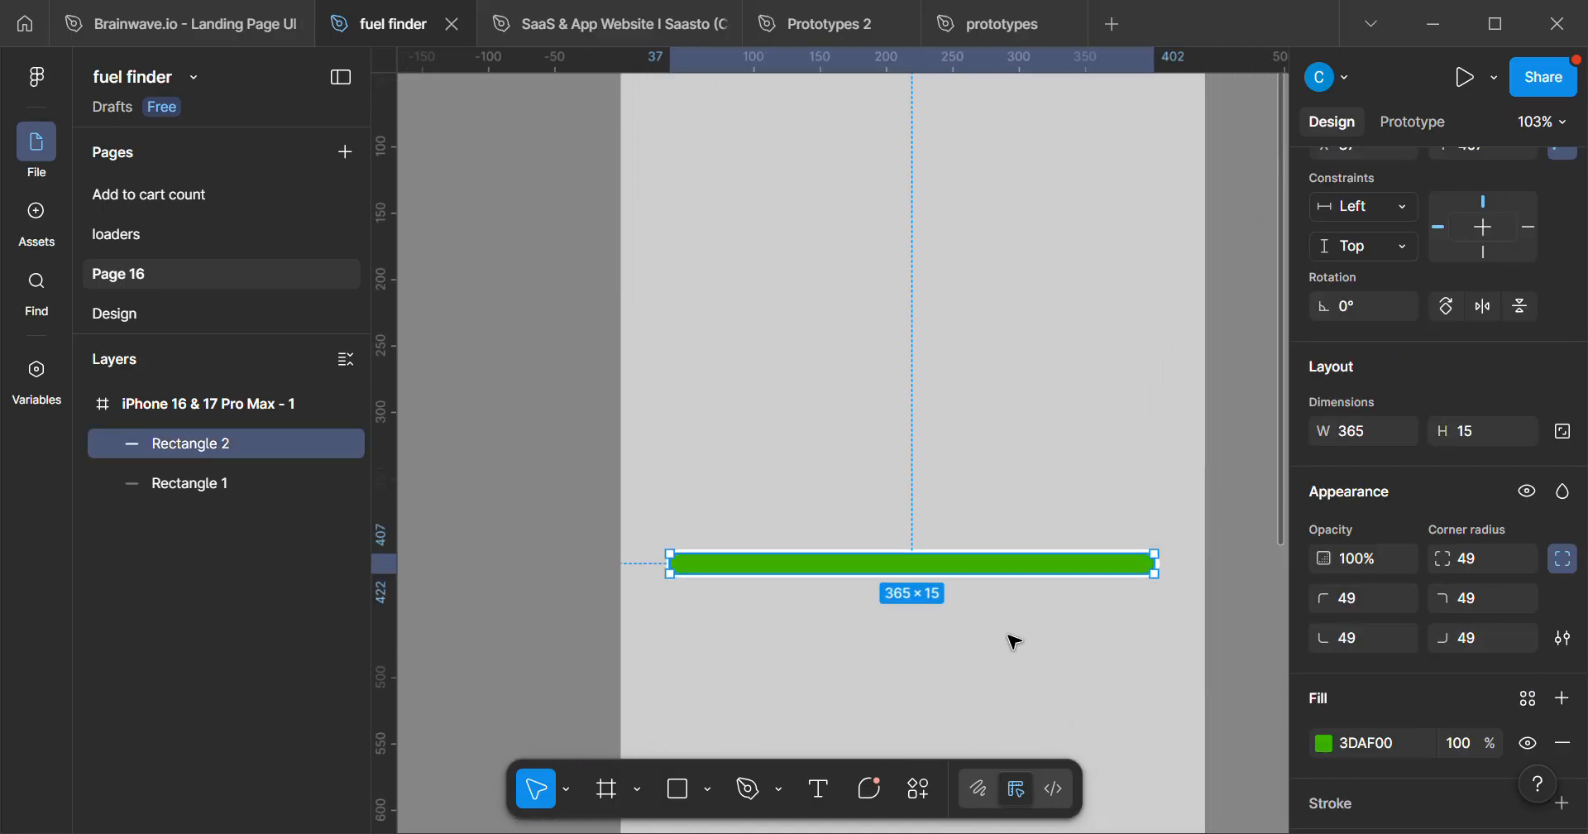
{"action": "scroll", "coordinate": [1034, 637], "scroll_direction": "down", "scroll_amount": 3}
{"action": "scroll", "coordinate": [1018, 528], "scroll_direction": "down", "scroll_amount": 3}
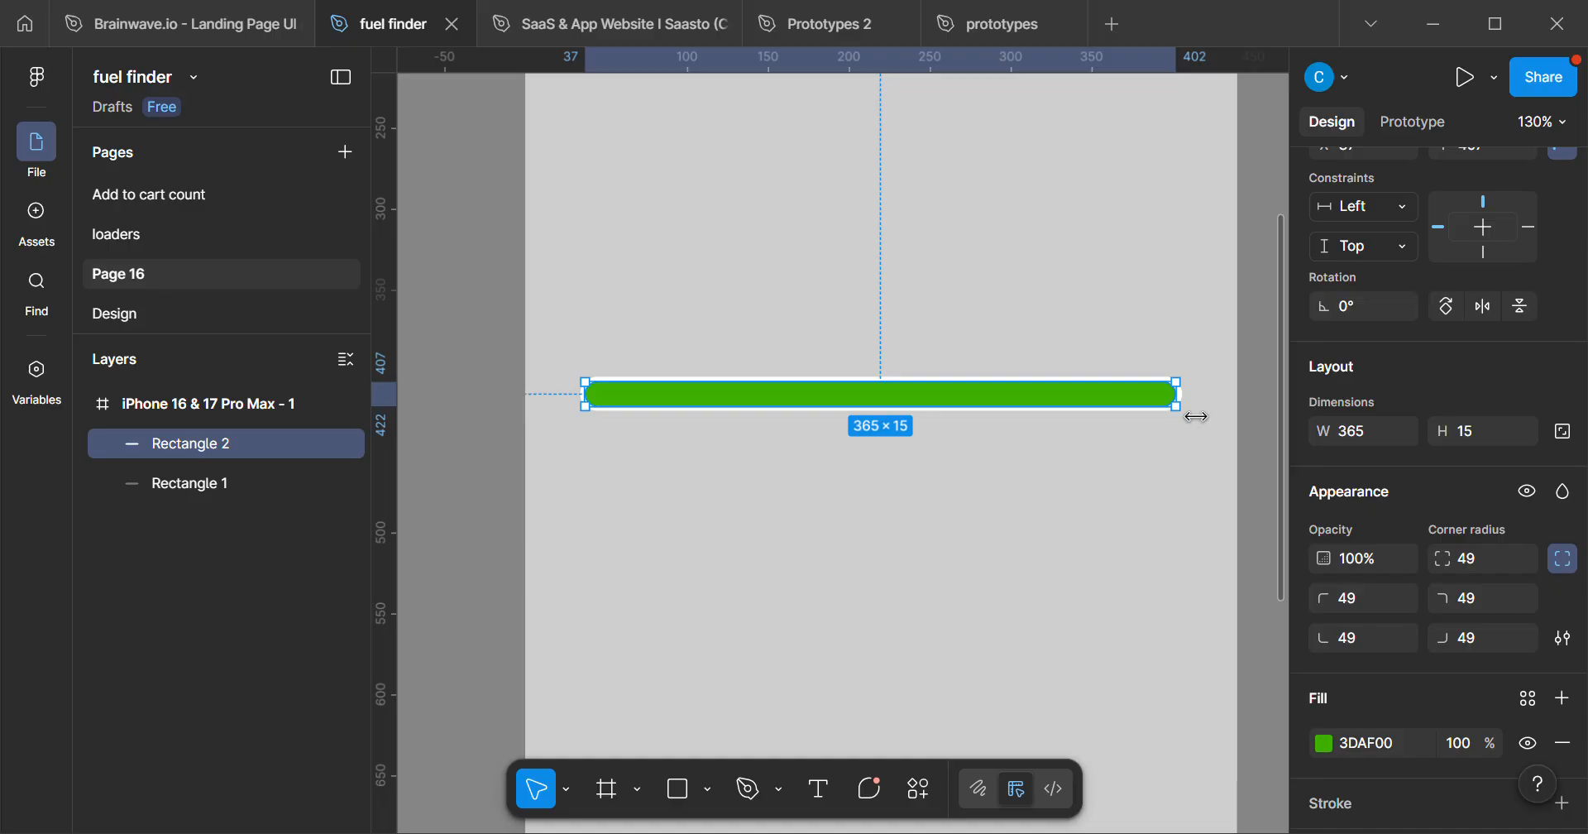
{"action": "left_click_drag", "start_coordinate": [1196, 417], "coordinate": [626, 436]}
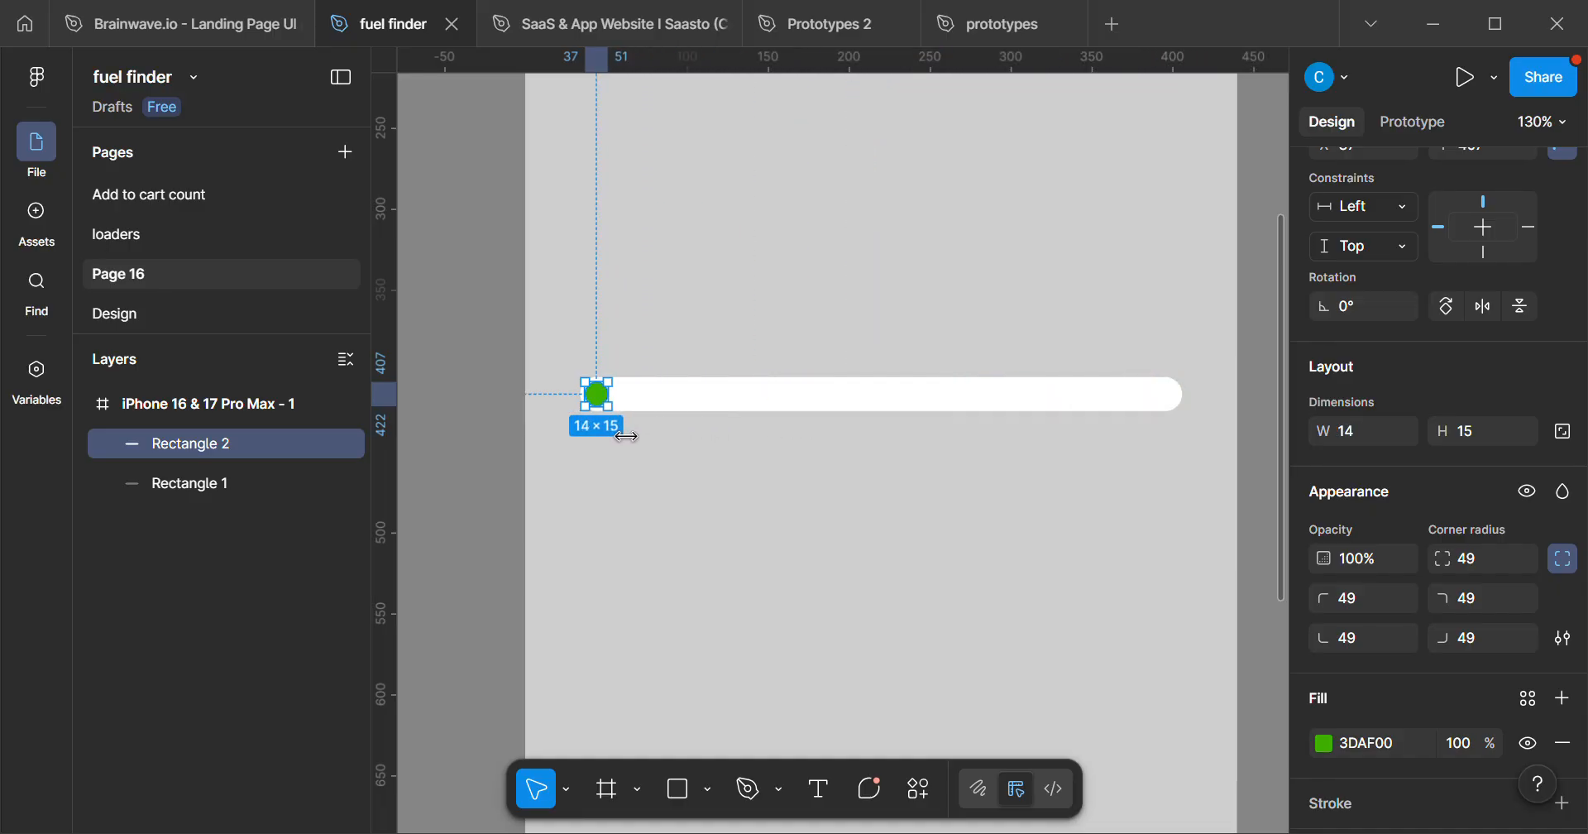
{"action": "left_click", "coordinate": [601, 521]}
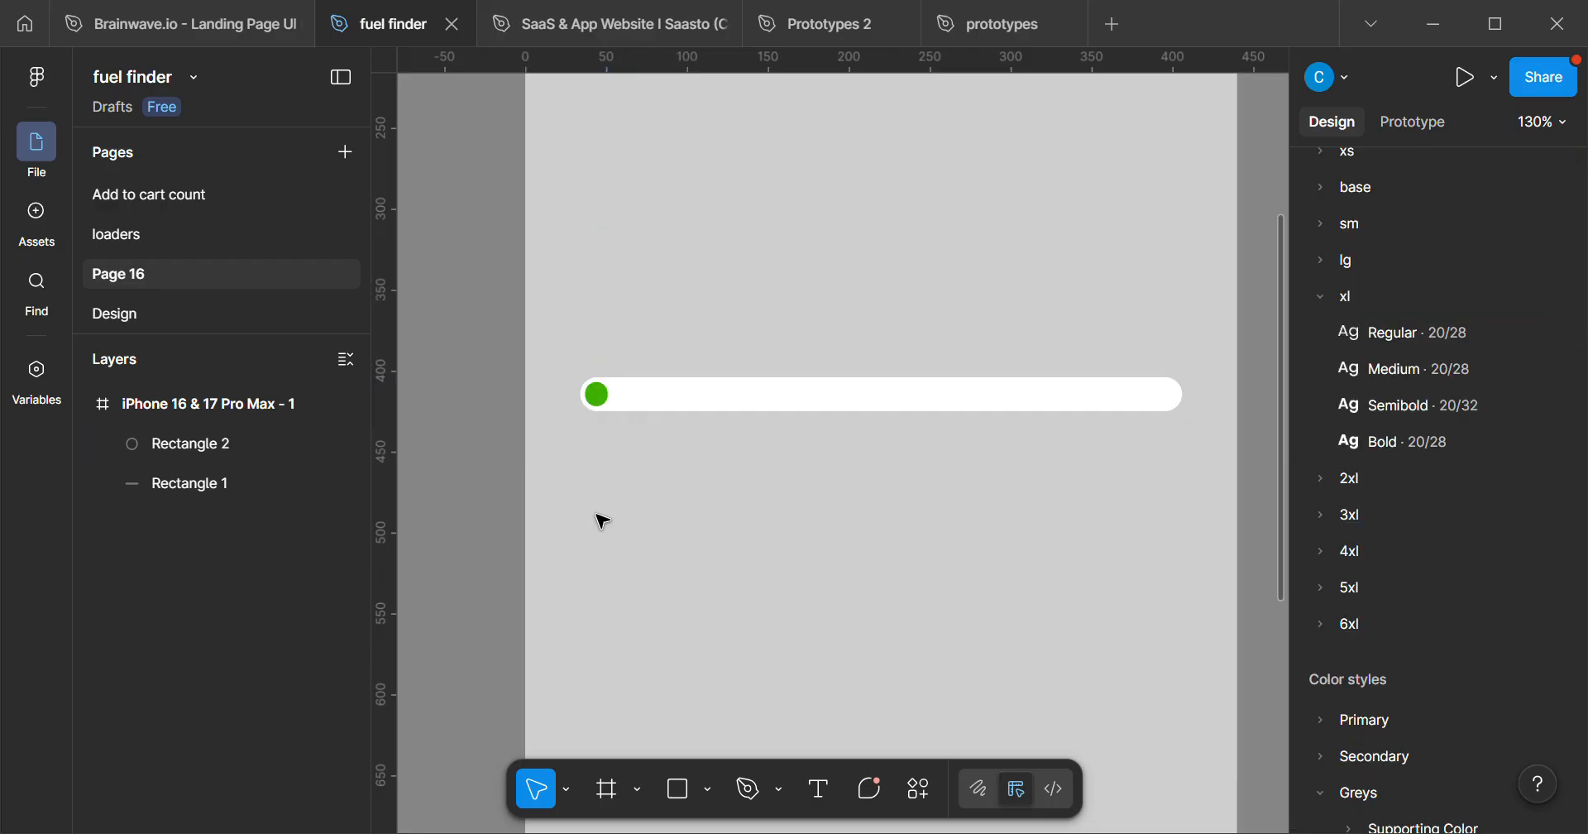
- Select the green dot and the white bar together and group them
{"action": "scroll", "coordinate": [616, 501], "scroll_direction": "down", "scroll_amount": 5}
{"action": "scroll", "coordinate": [645, 506], "scroll_direction": "up", "scroll_amount": 10}
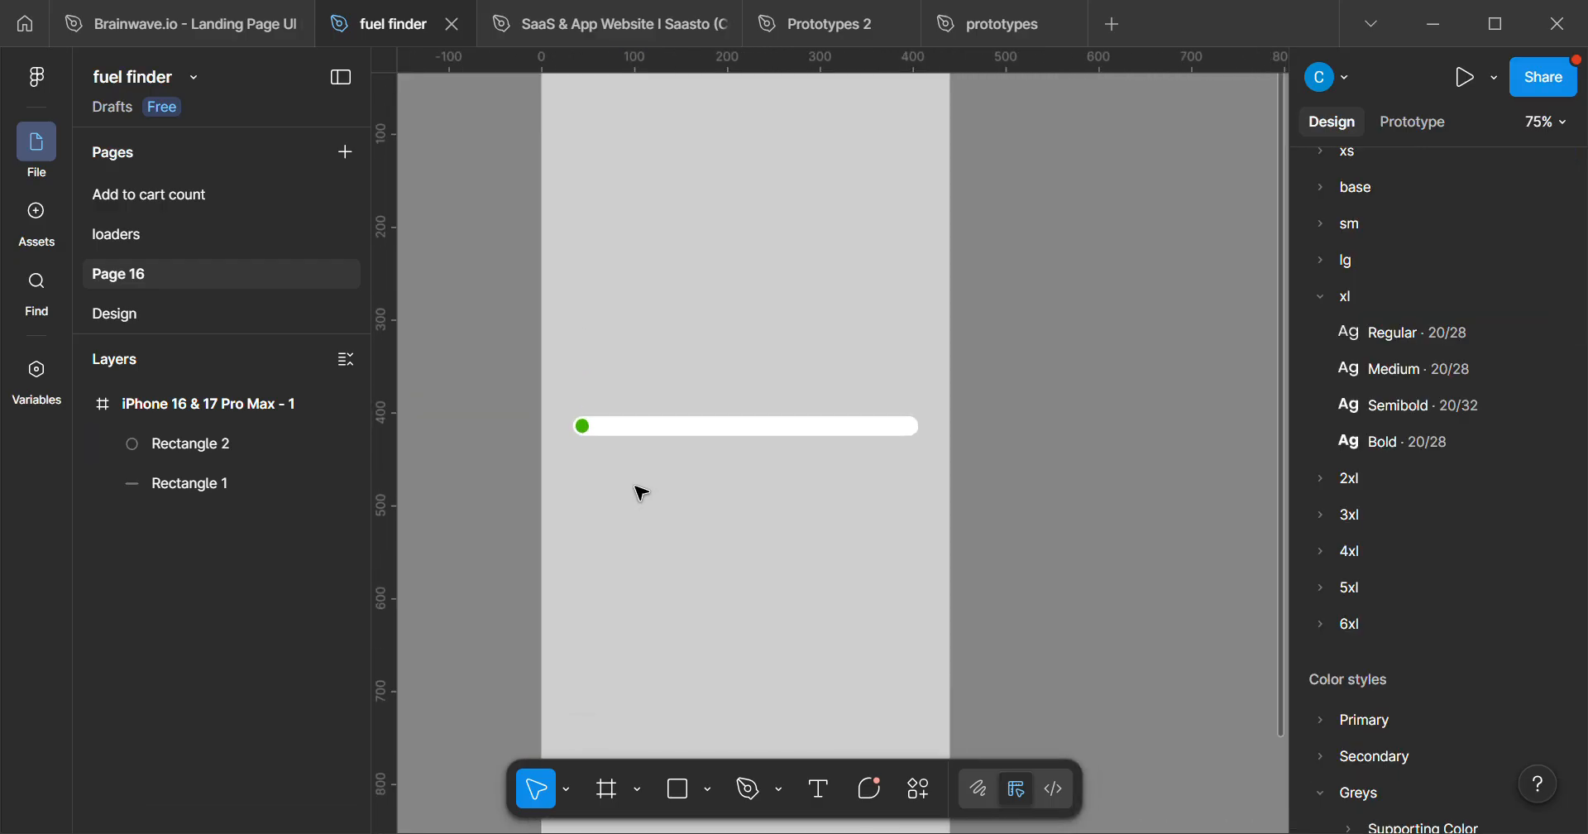
{"action": "scroll", "coordinate": [610, 468], "scroll_direction": "down", "scroll_amount": 3}
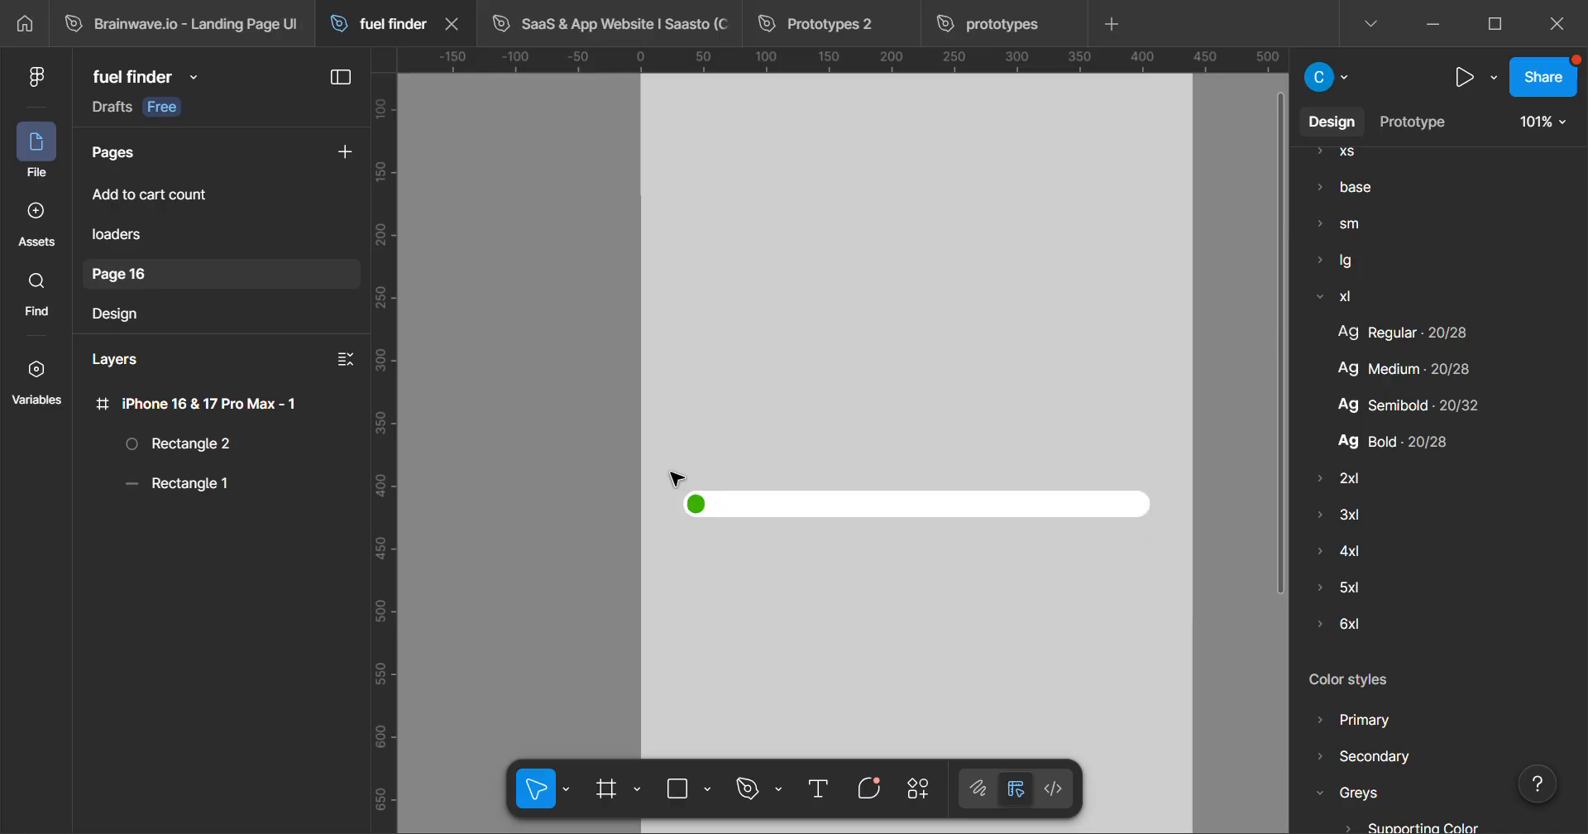
{"action": "left_click_drag", "start_coordinate": [856, 538], "coordinate": [723, 466]}
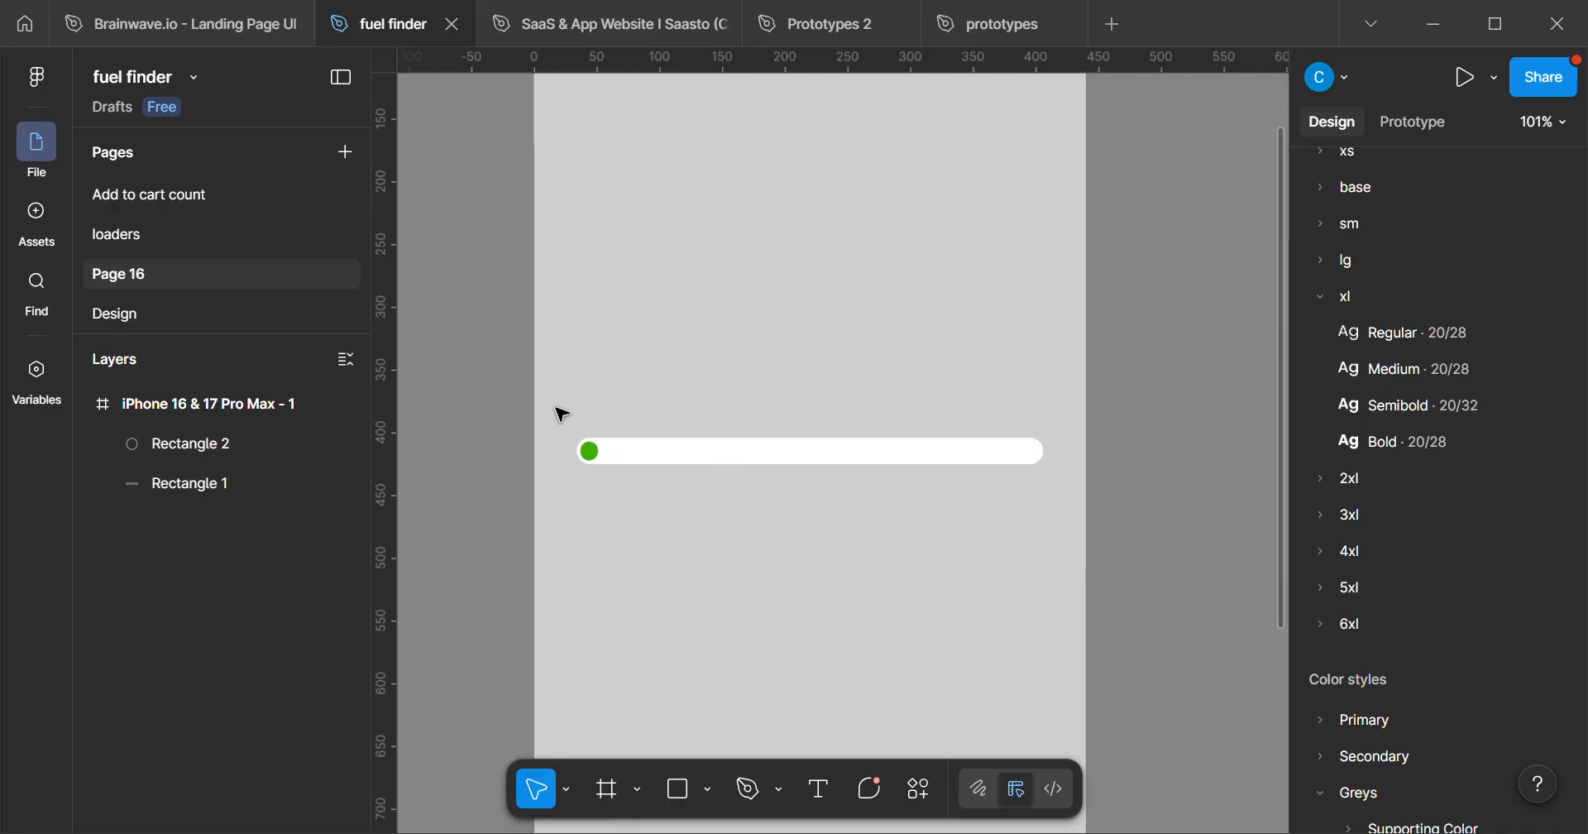
{"action": "left_click_drag", "start_coordinate": [552, 404], "coordinate": [1051, 539]}
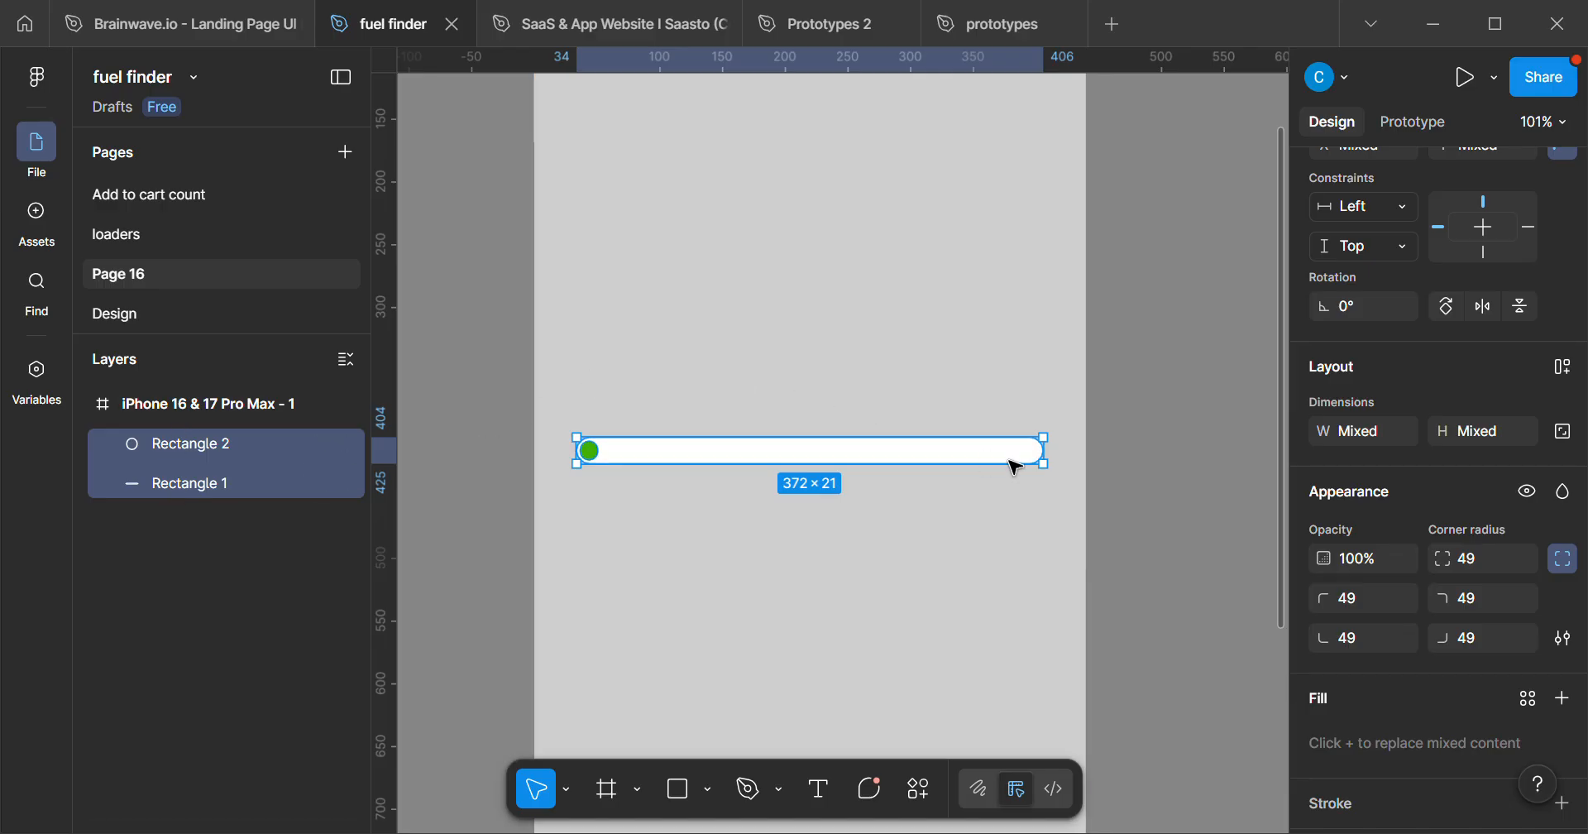
{"action": "scroll", "coordinate": [1010, 458], "scroll_direction": "up", "scroll_amount": 1}
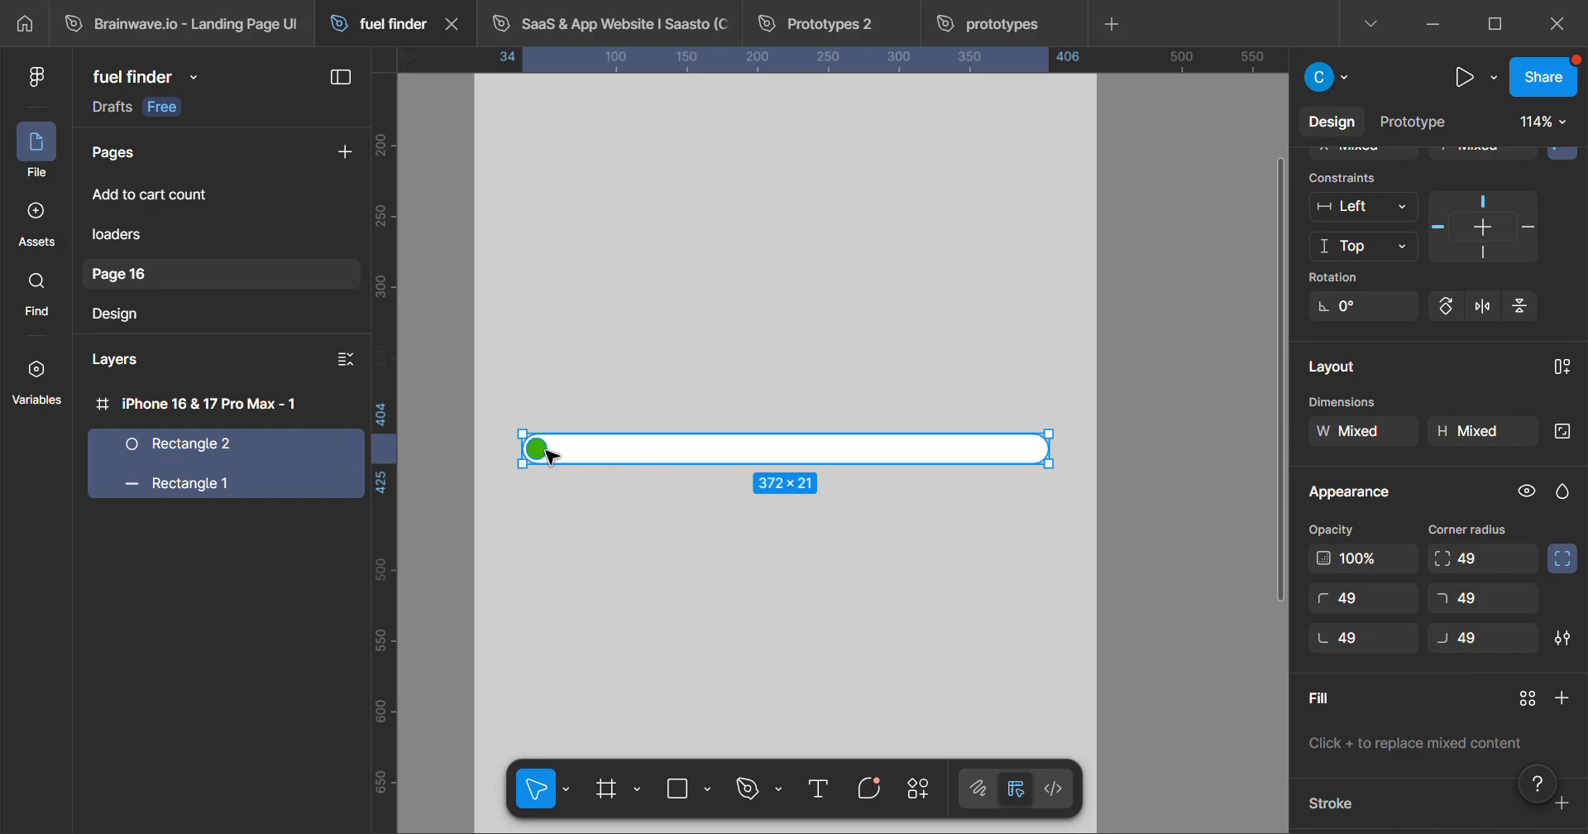
{"action": "scroll", "coordinate": [535, 462], "scroll_direction": "up", "scroll_amount": 2}
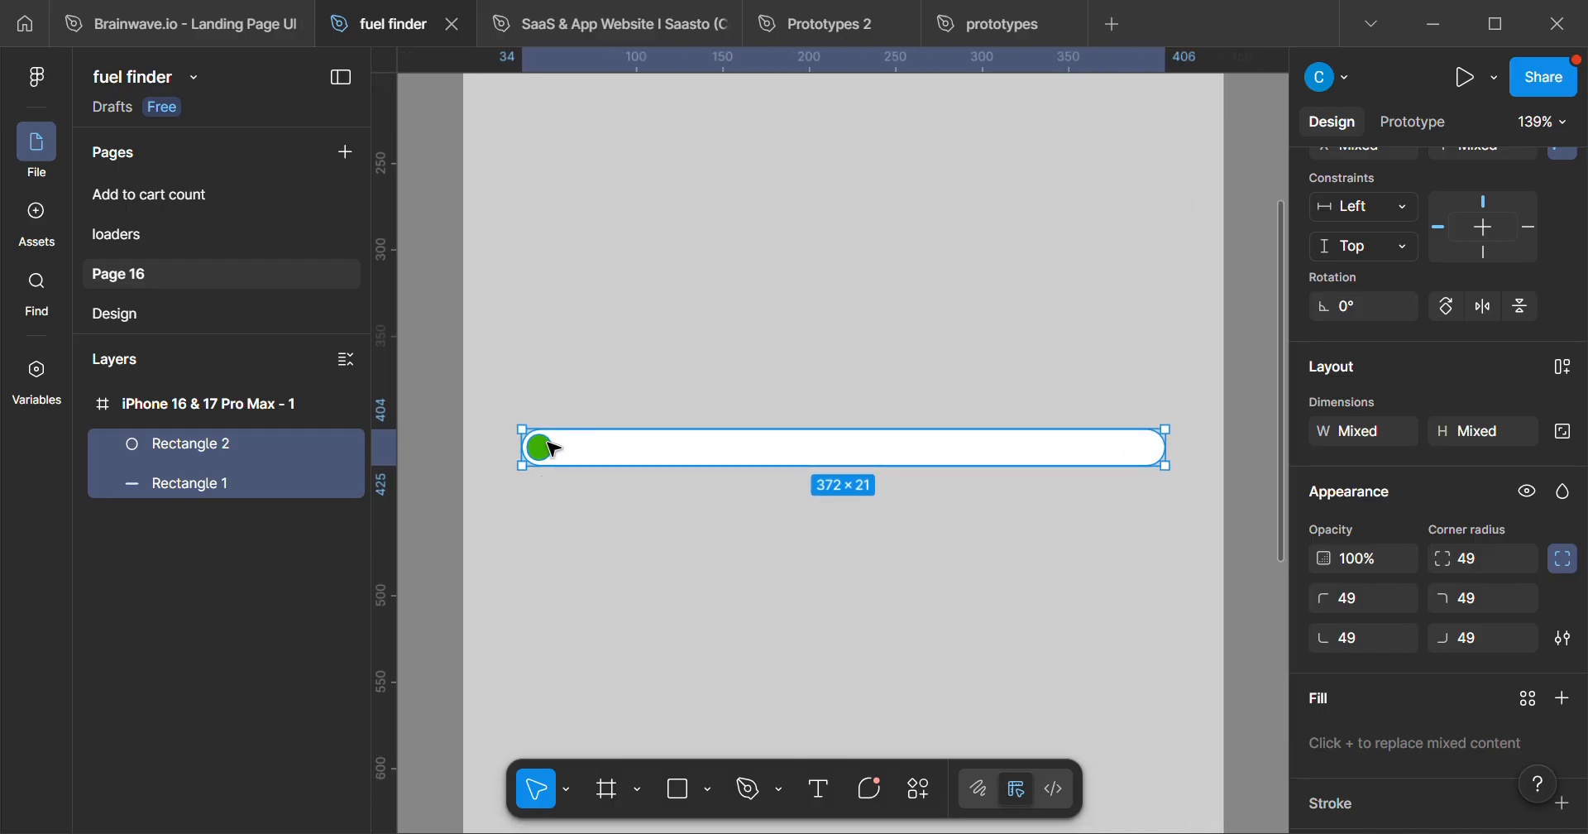
{"action": "scroll", "coordinate": [535, 455], "scroll_direction": "down", "scroll_amount": 4}
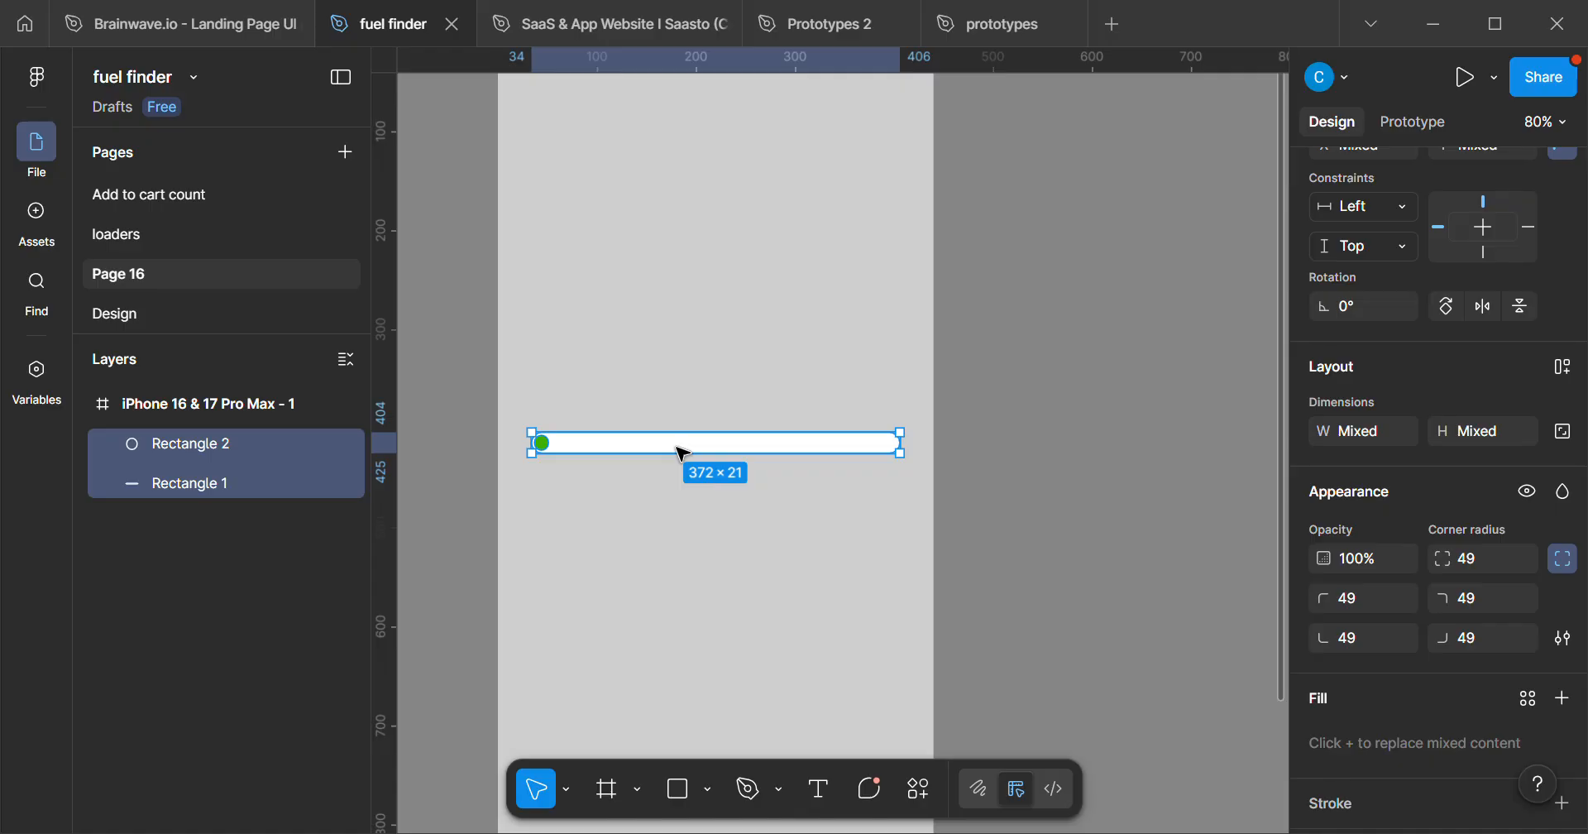
{"action": "key", "text": "ctrl+g"}
{"action": "scroll", "coordinate": [680, 454], "scroll_direction": "up", "scroll_amount": 2}
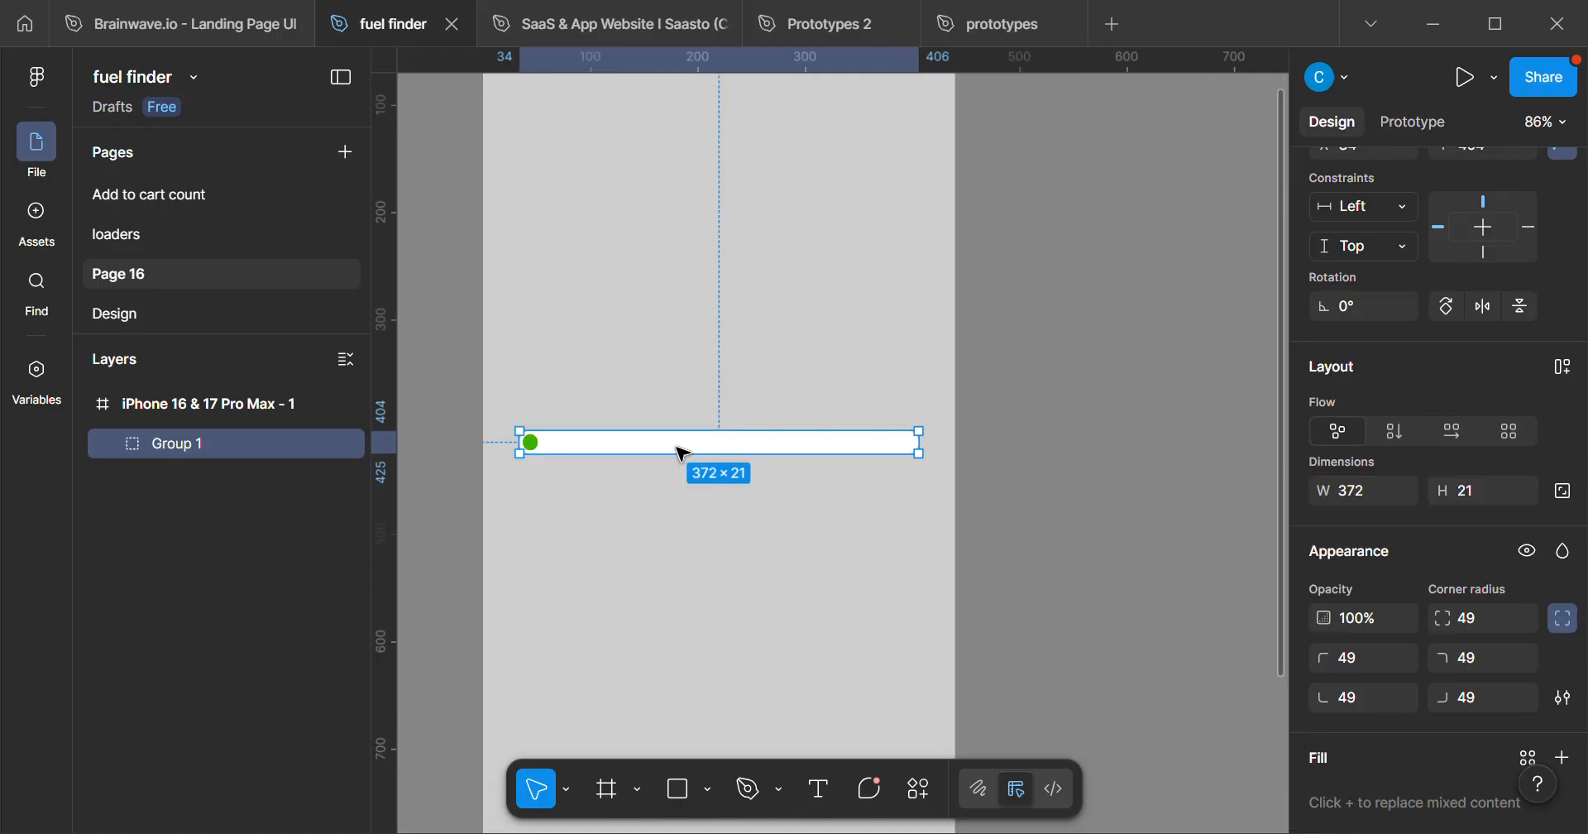
- Expand the loading bar group in the layer list to view its nested shapes
{"action": "scroll", "coordinate": [748, 476], "scroll_direction": "up", "scroll_amount": 2}
{"action": "right_click", "coordinate": [756, 493]}
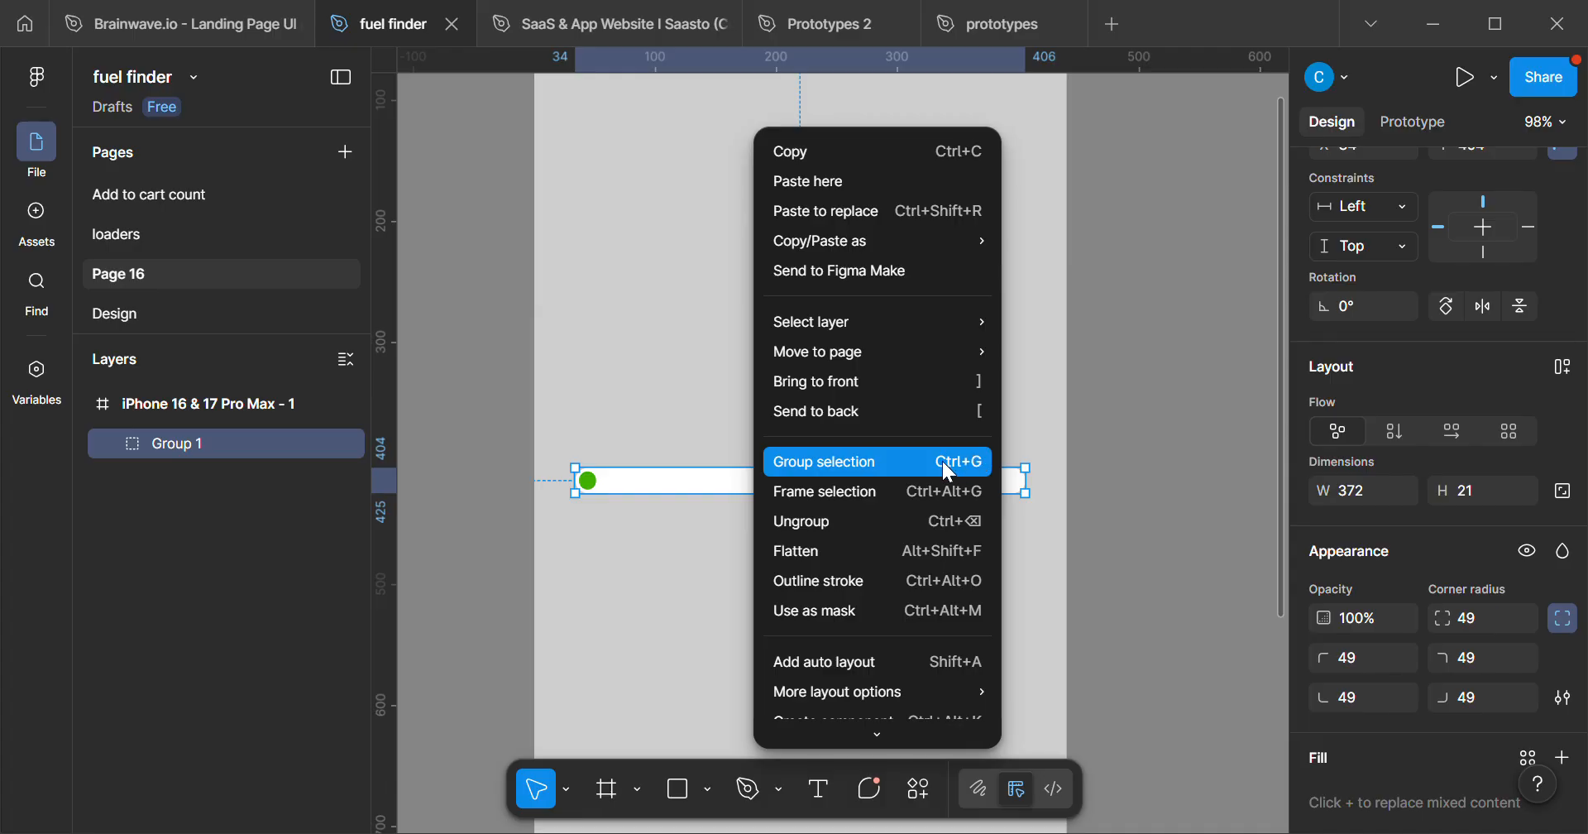
{"action": "left_click", "coordinate": [687, 521]}
{"action": "scroll", "coordinate": [695, 523], "scroll_direction": "down", "scroll_amount": 2}
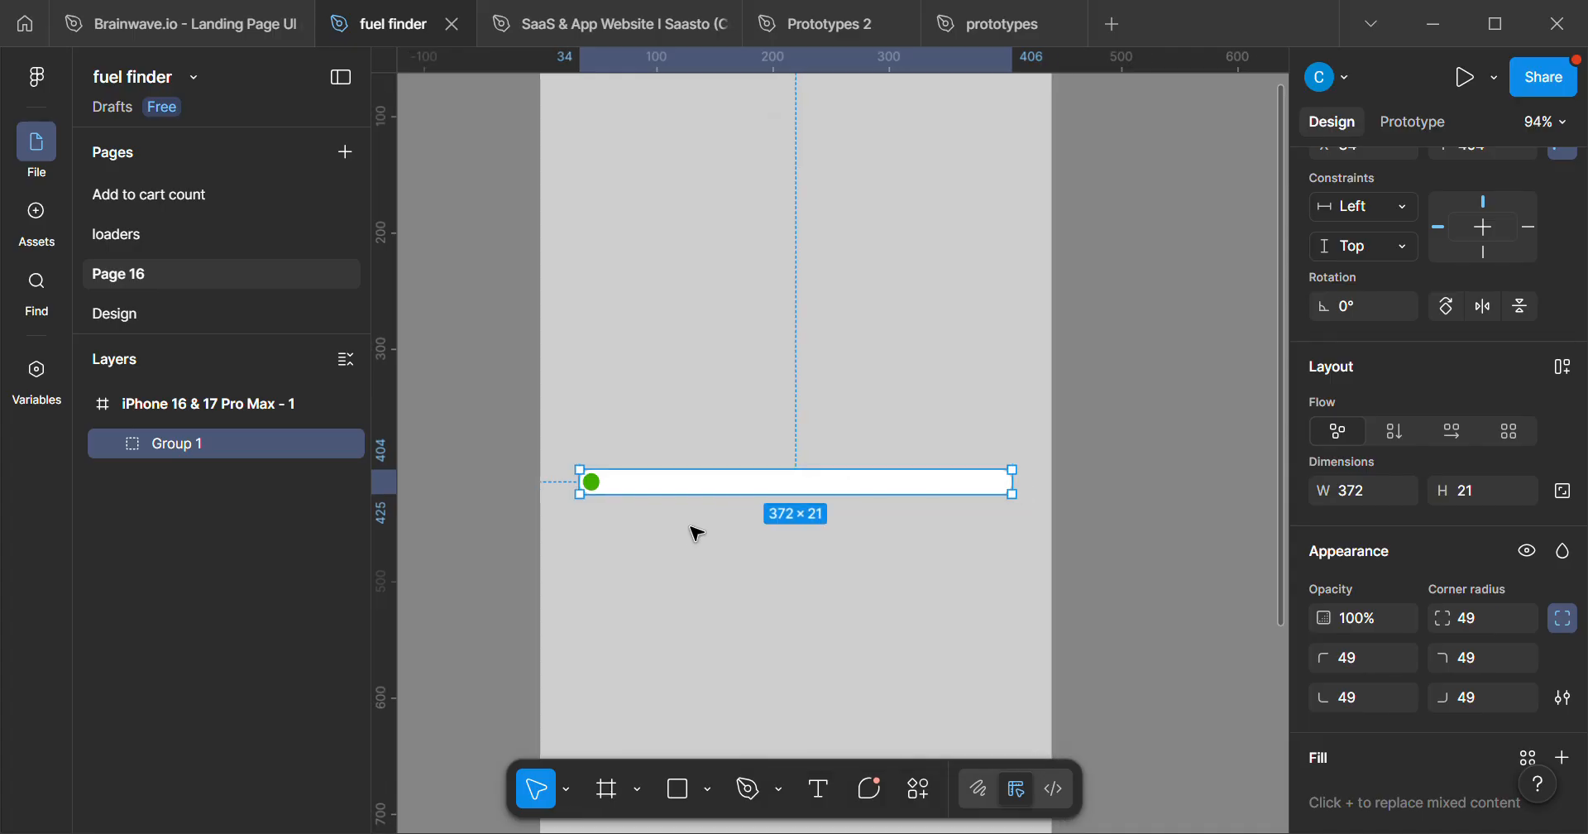
{"action": "left_click", "coordinate": [112, 445]}
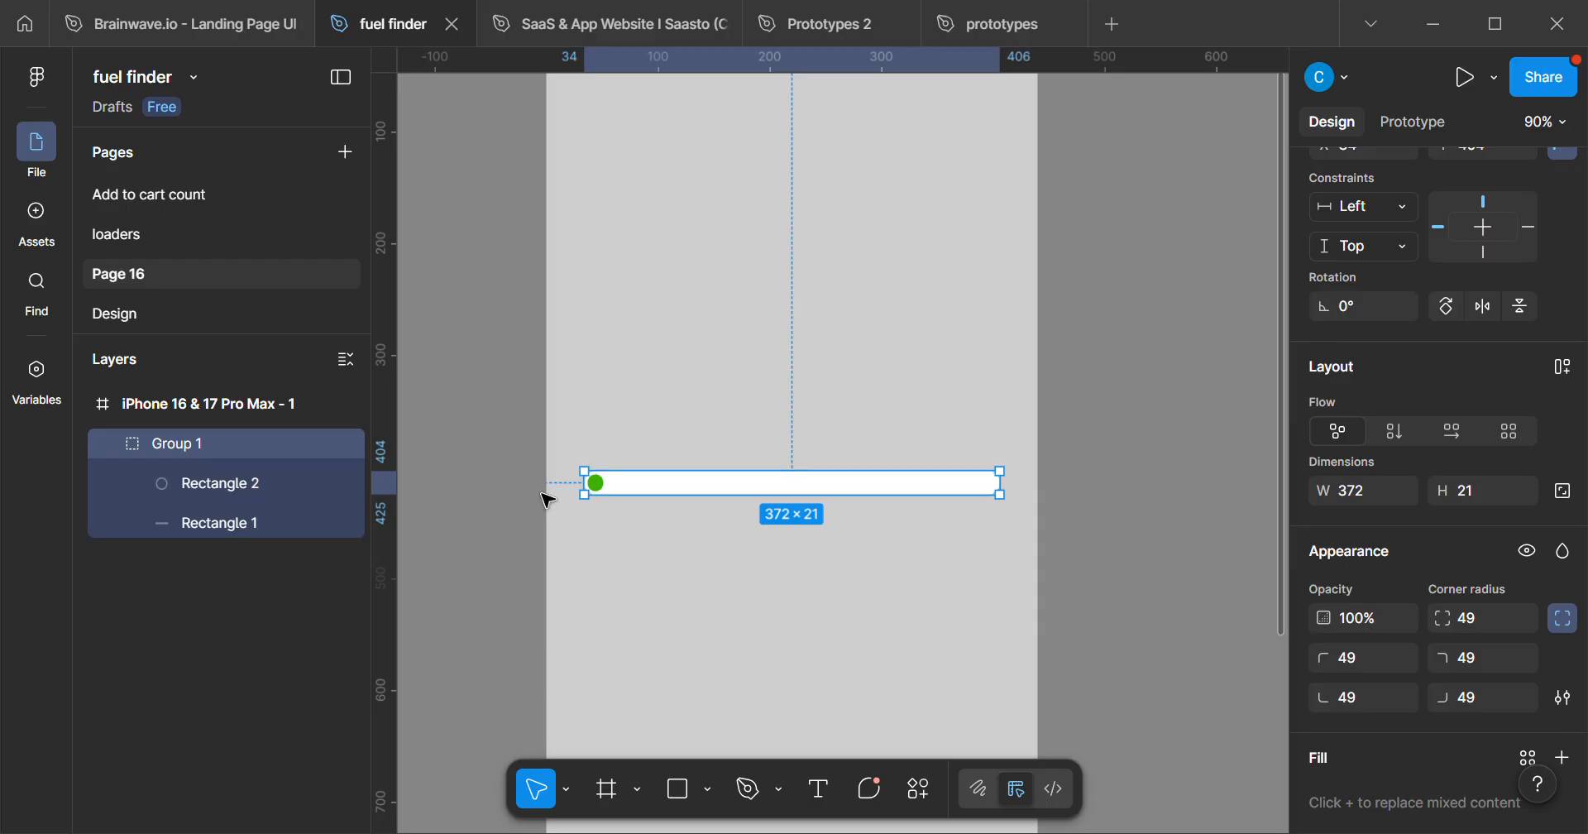
{"action": "left_click", "coordinate": [707, 570]}
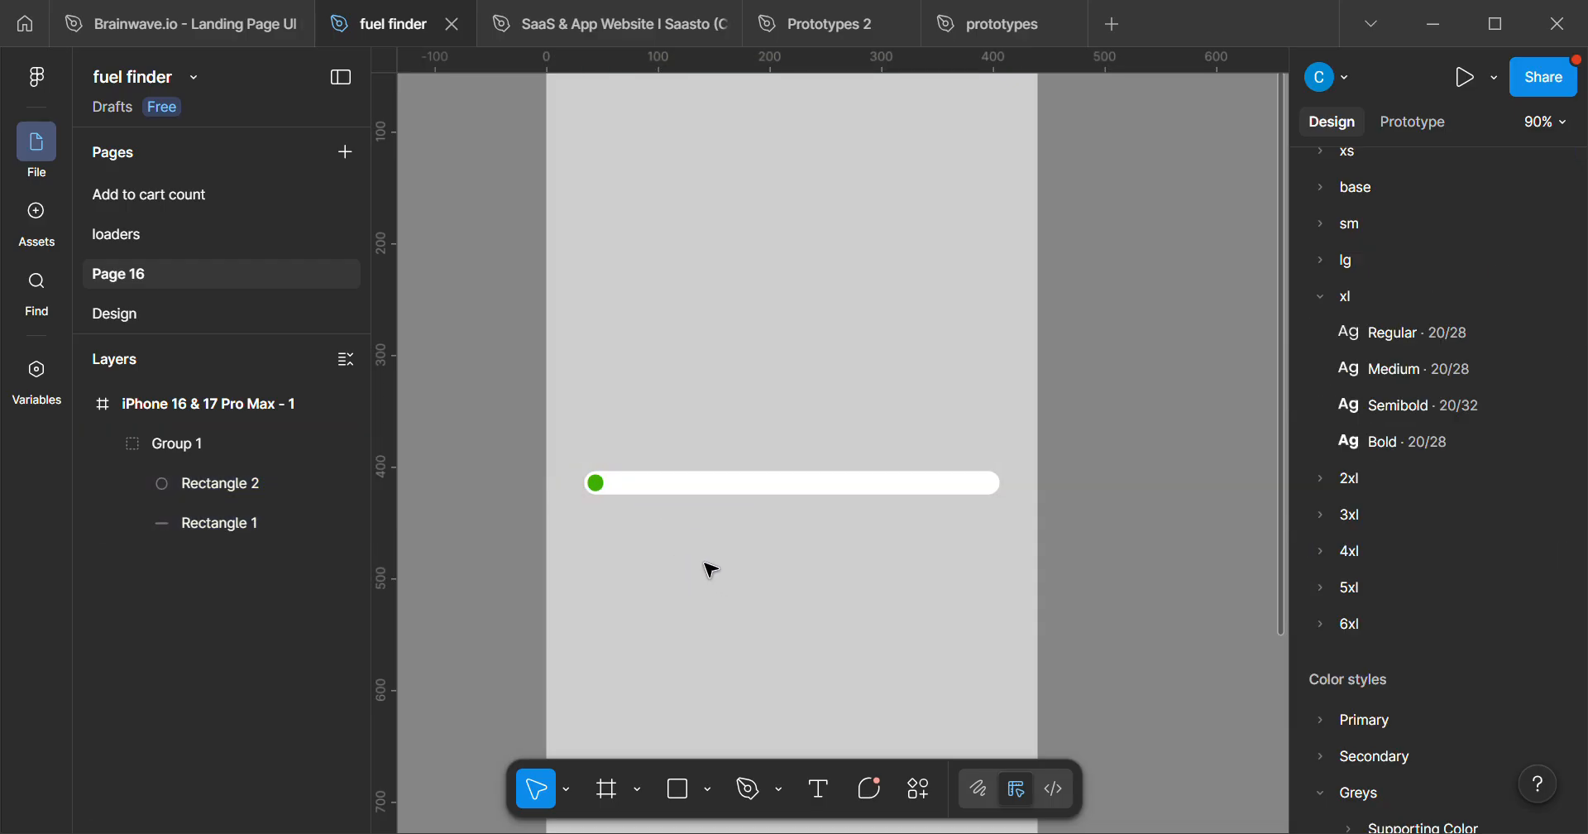
- Move the loading bar group out of the iPhone frame onto the empty canvas beside it, at about X 602, Y 333
{"action": "left_click", "coordinate": [649, 492]}
{"action": "scroll", "coordinate": [649, 492], "scroll_direction": "down", "scroll_amount": 2}
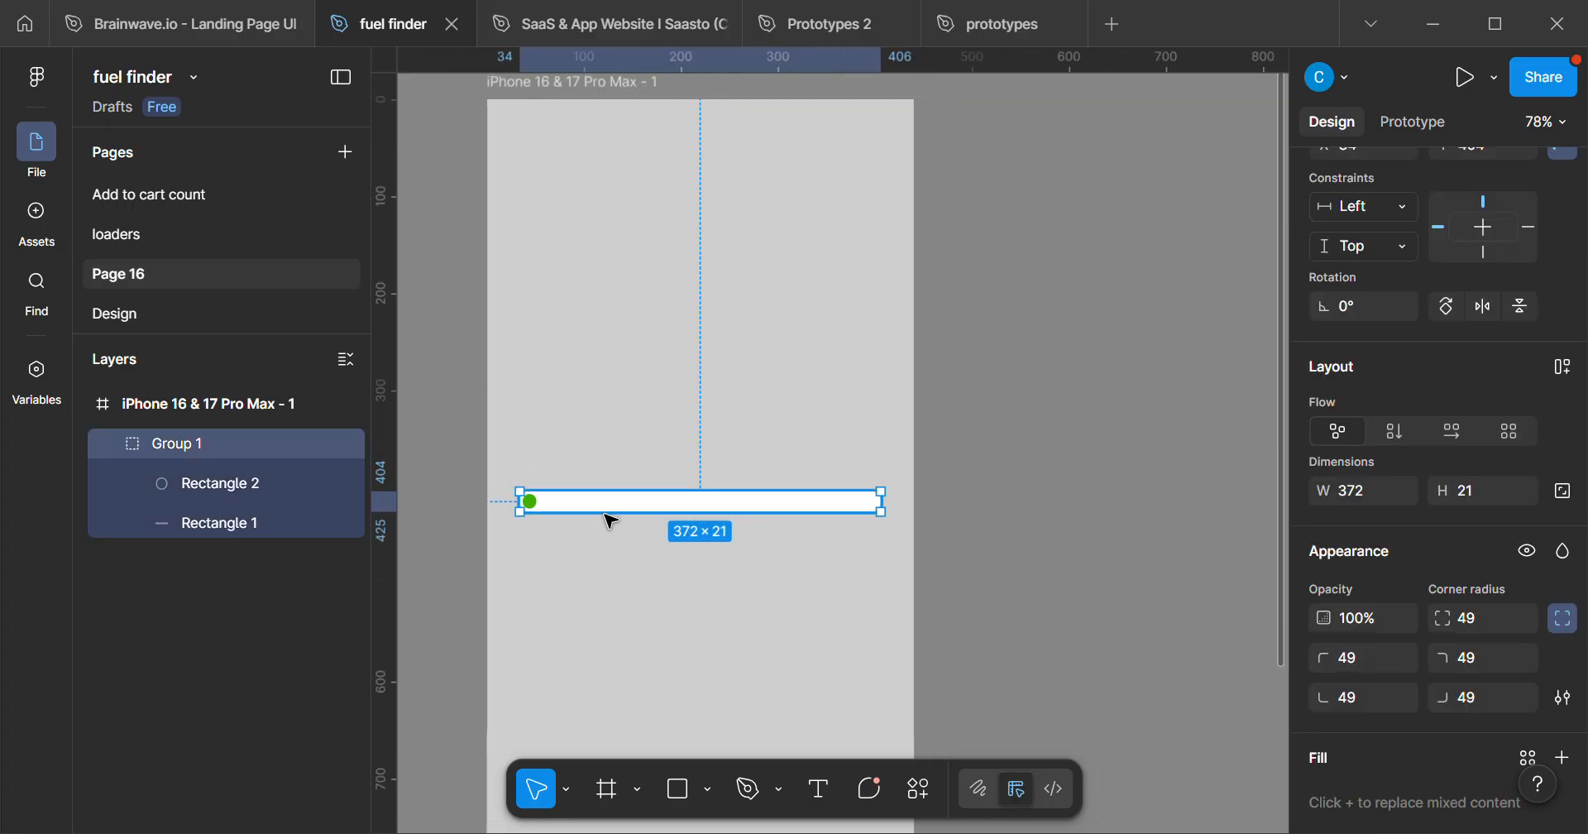
{"action": "left_click_drag", "start_coordinate": [619, 510], "coordinate": [787, 502]}
{"action": "scroll", "coordinate": [985, 543], "scroll_direction": "up", "scroll_amount": 3}
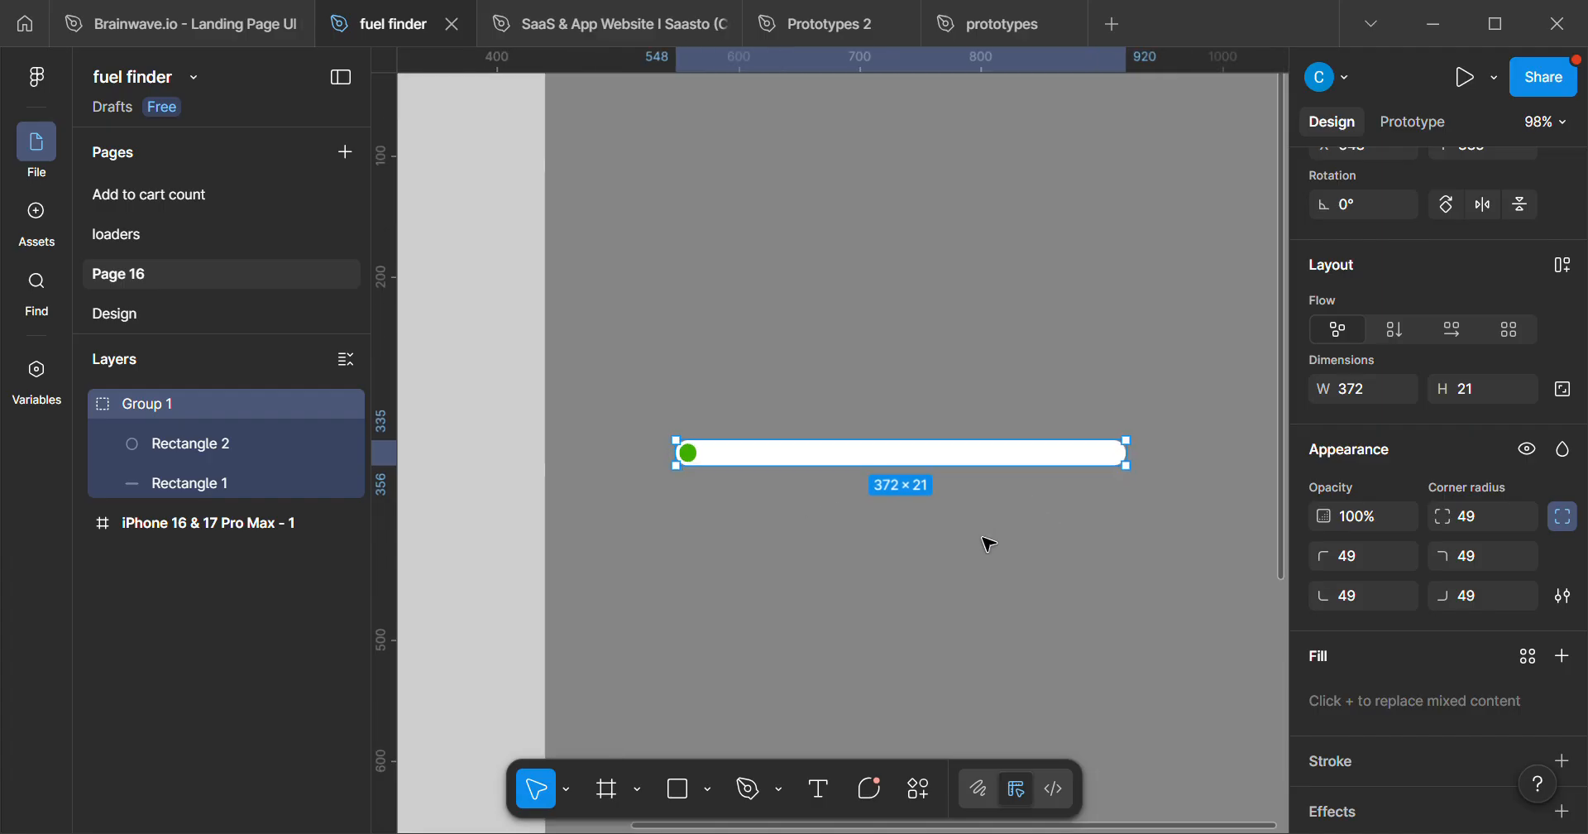
{"action": "left_click_drag", "start_coordinate": [900, 383], "coordinate": [973, 387]}
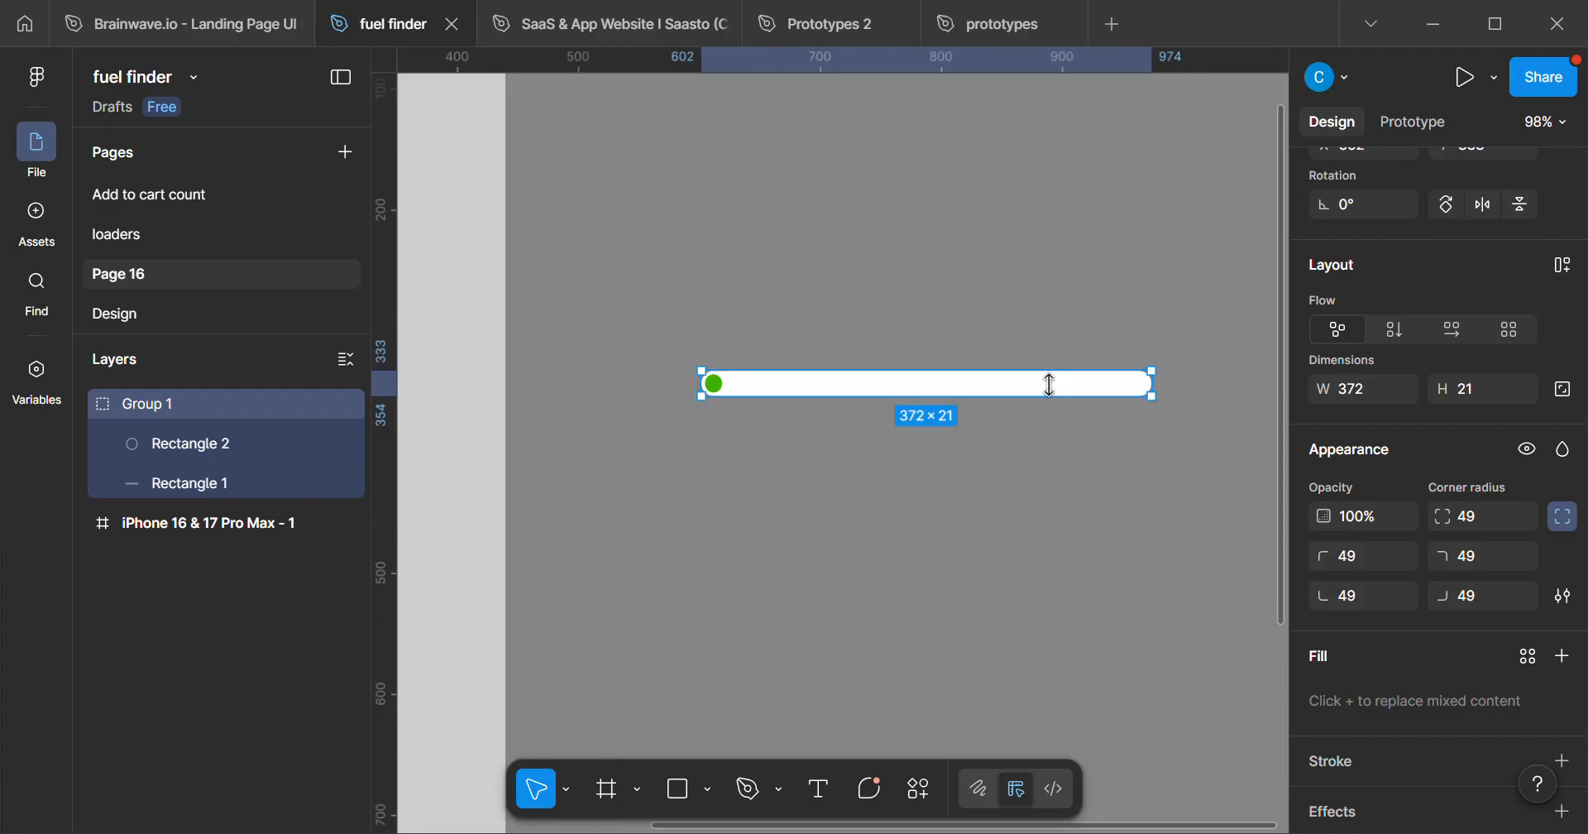
{"action": "scroll", "coordinate": [1054, 426], "scroll_direction": "up", "scroll_amount": 1}
{"action": "scroll", "coordinate": [1053, 426], "scroll_direction": "up", "scroll_amount": 2}
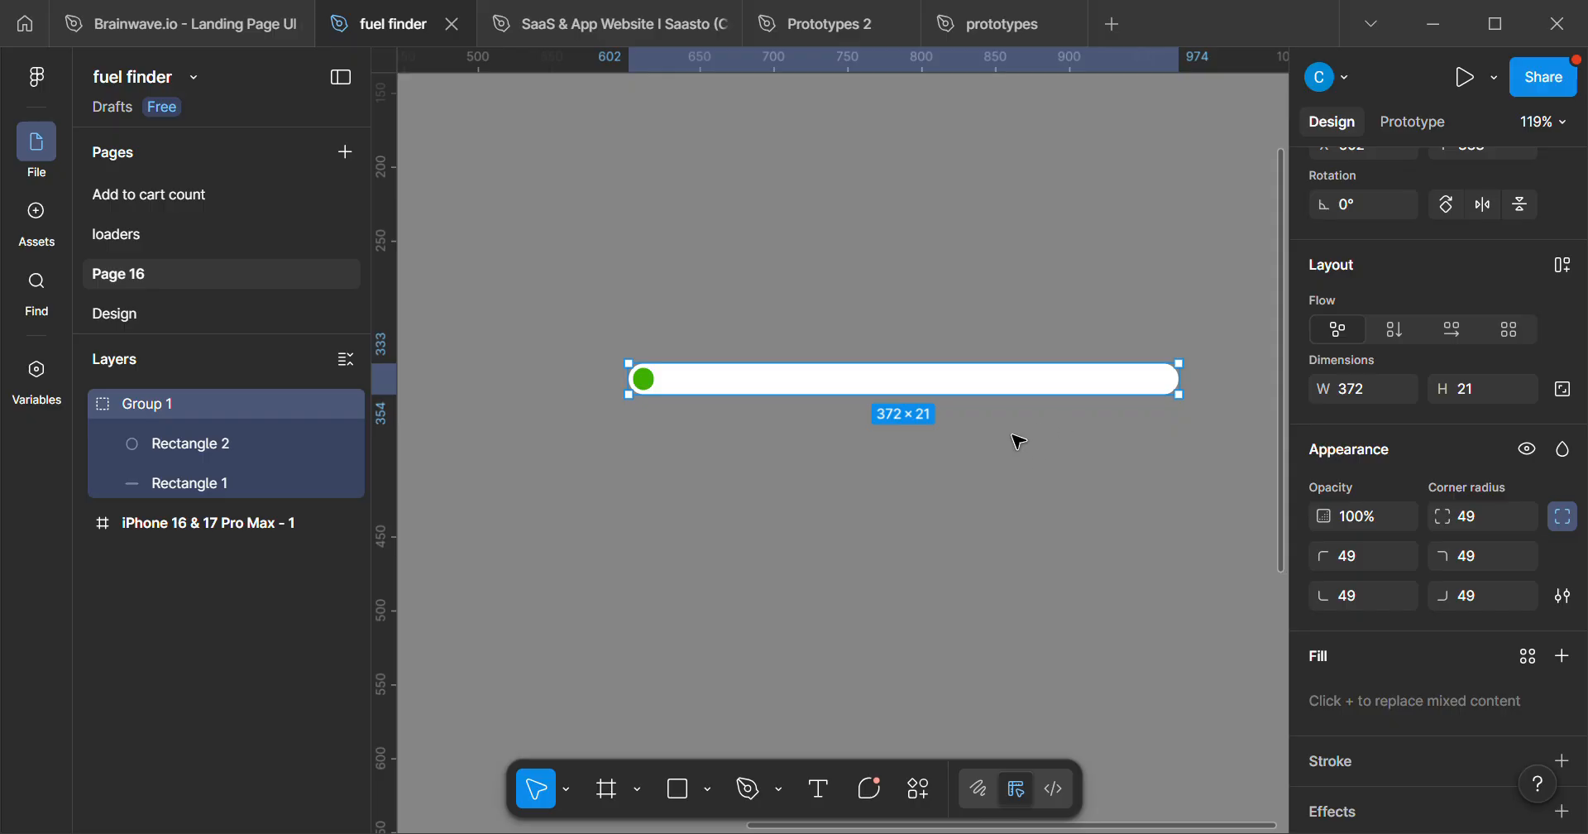
- Turn the loading bar group into a component and add a second variant to it
{"action": "scroll", "coordinate": [1013, 414], "scroll_direction": "down", "scroll_amount": 2}
{"action": "scroll", "coordinate": [876, 287], "scroll_direction": "up", "scroll_amount": 1}
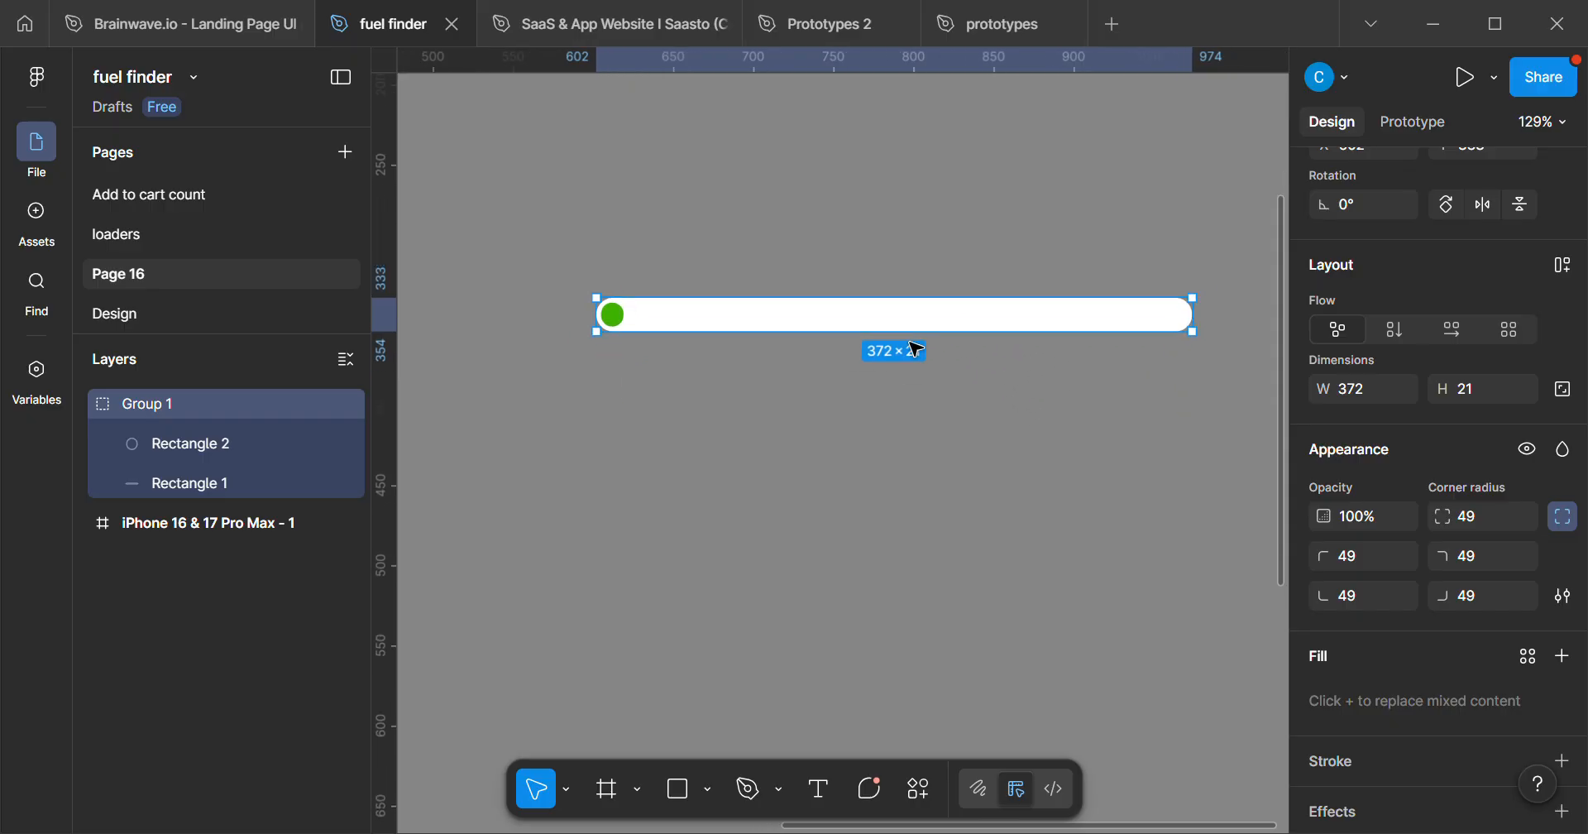
{"action": "scroll", "coordinate": [831, 330], "scroll_direction": "up", "scroll_amount": 2}
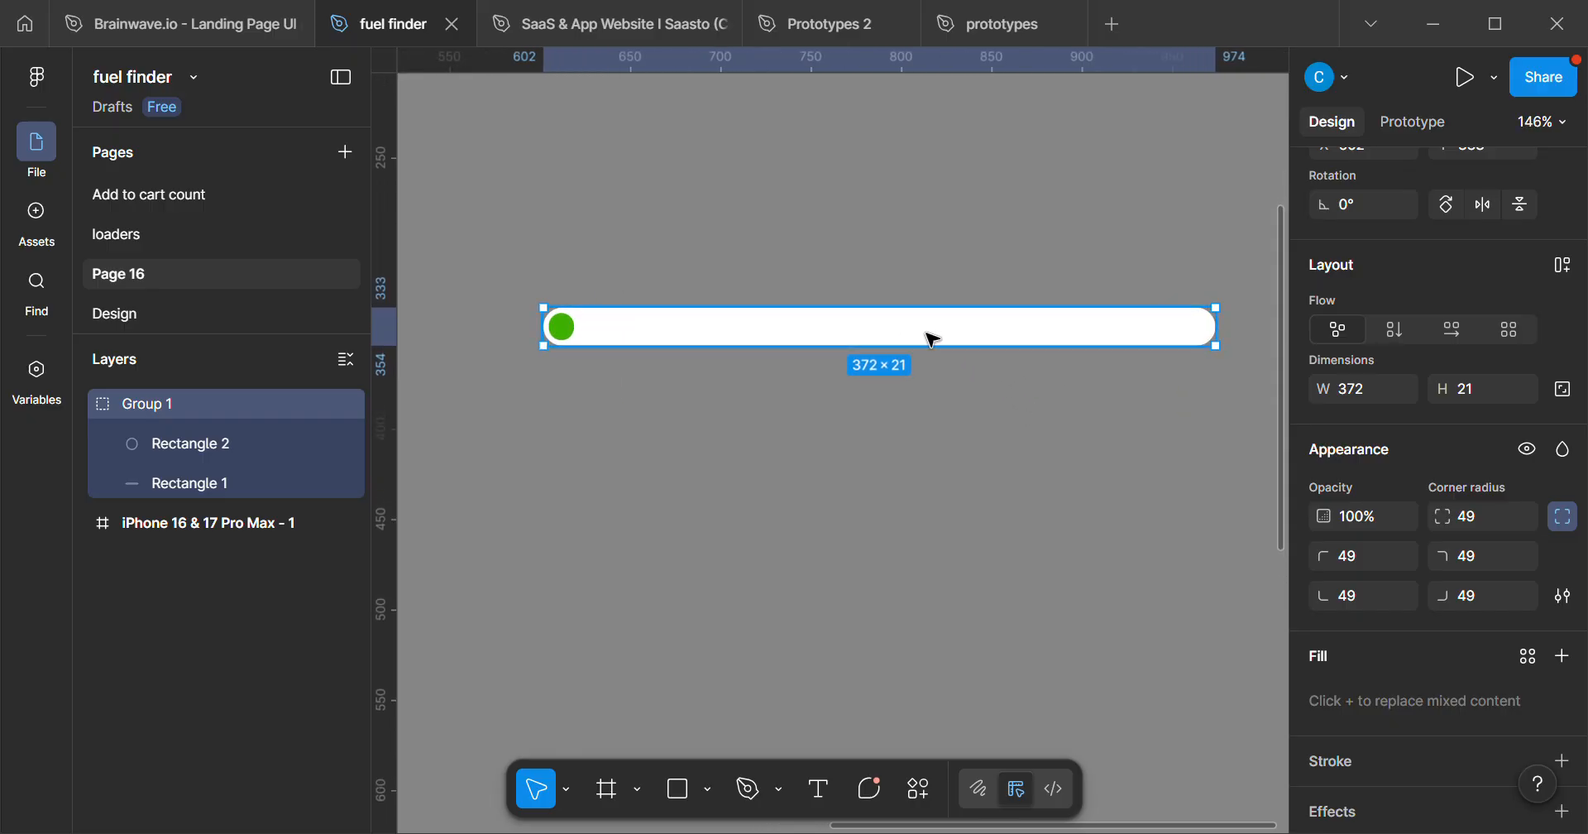
{"action": "scroll", "coordinate": [1545, 380], "scroll_direction": "up", "scroll_amount": 3}
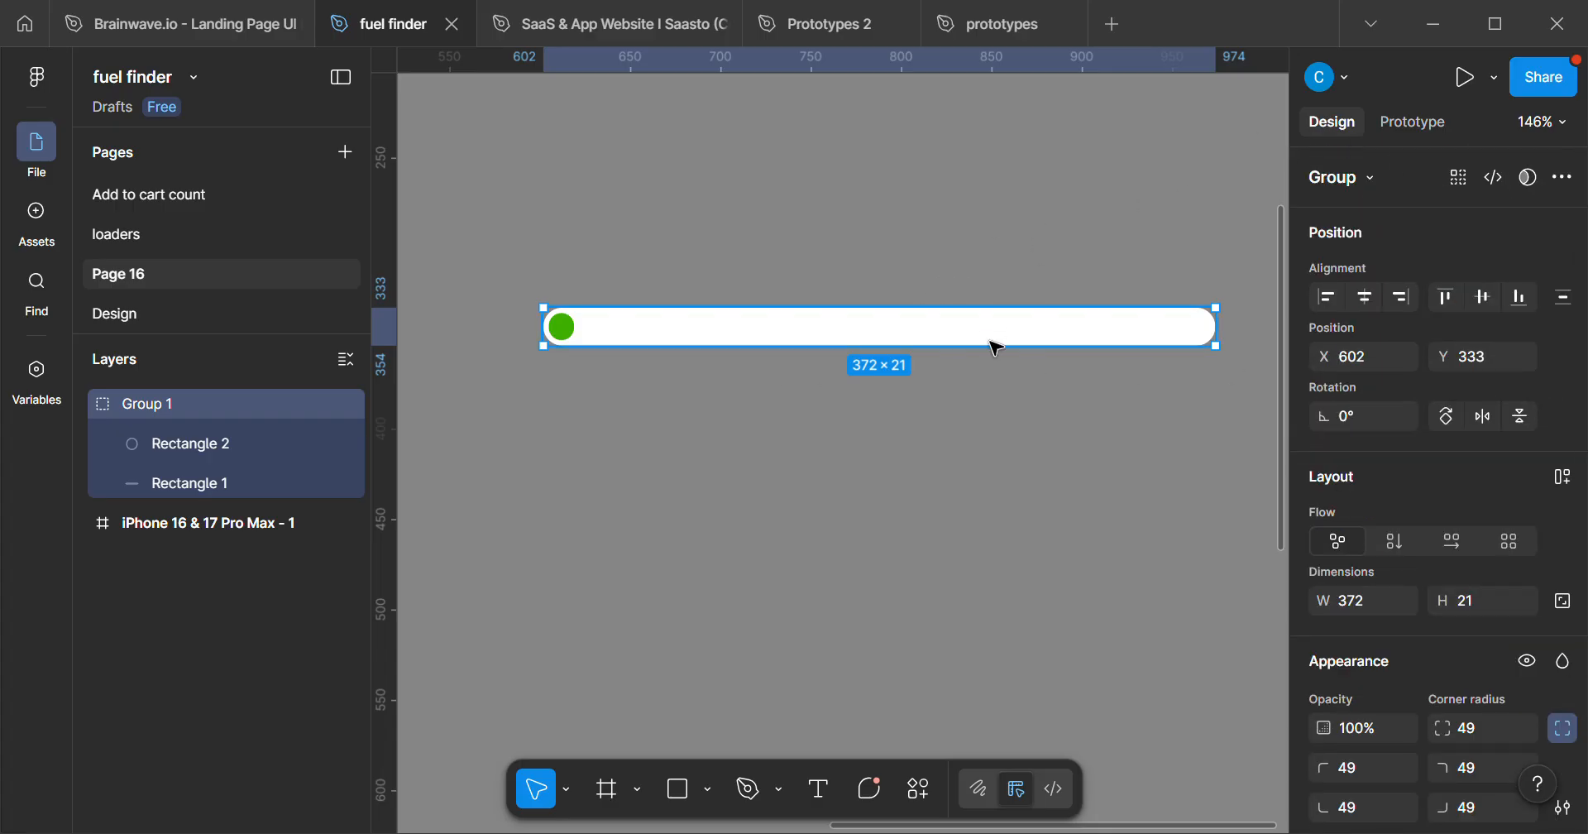
{"action": "left_click", "coordinate": [926, 372]}
{"action": "left_click", "coordinate": [918, 340]}
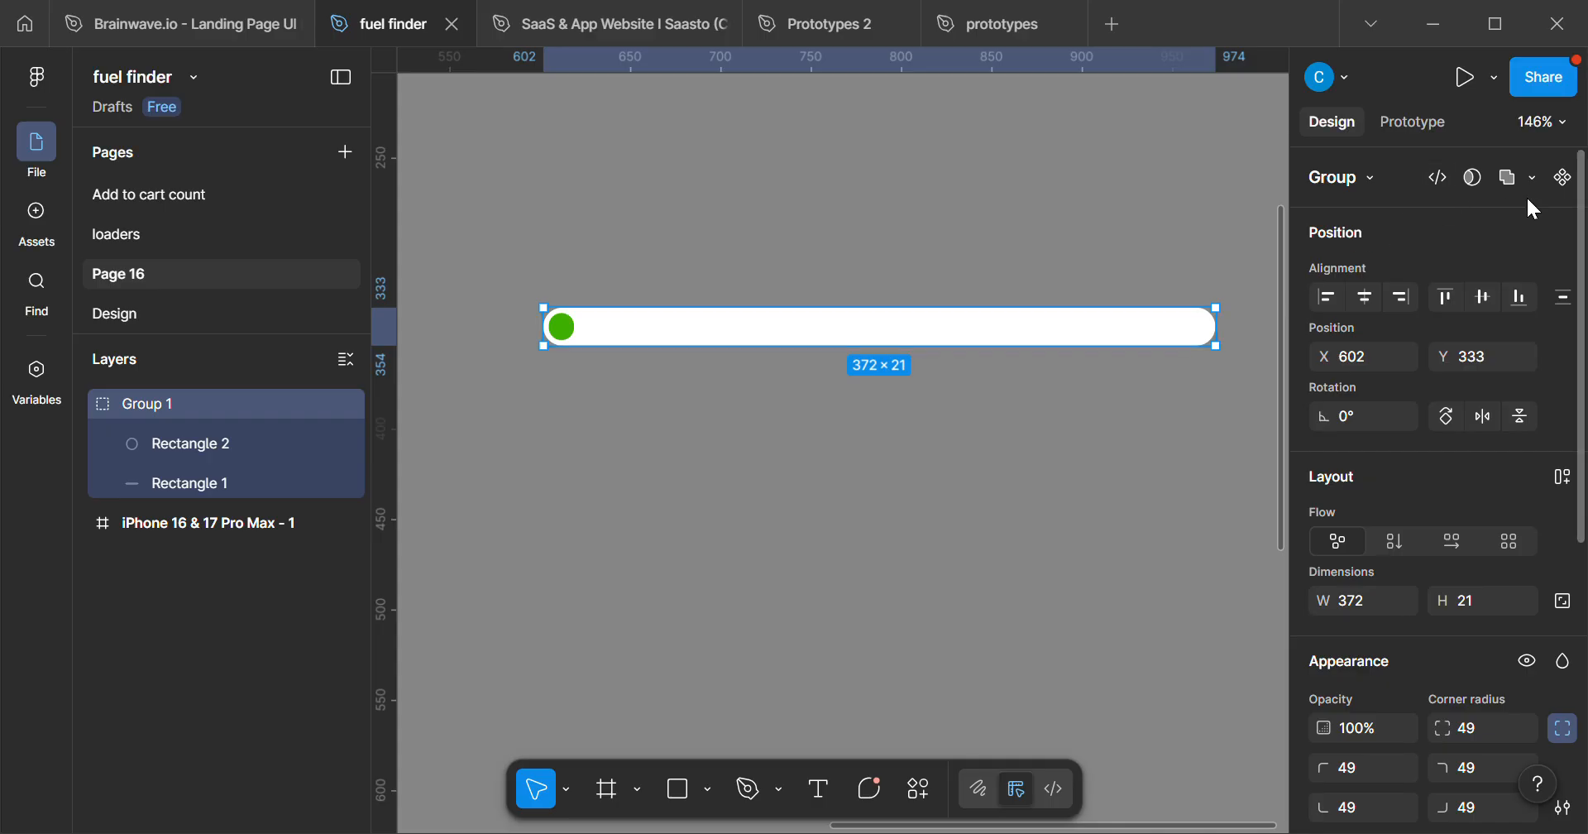
{"action": "left_click", "coordinate": [1562, 177]}
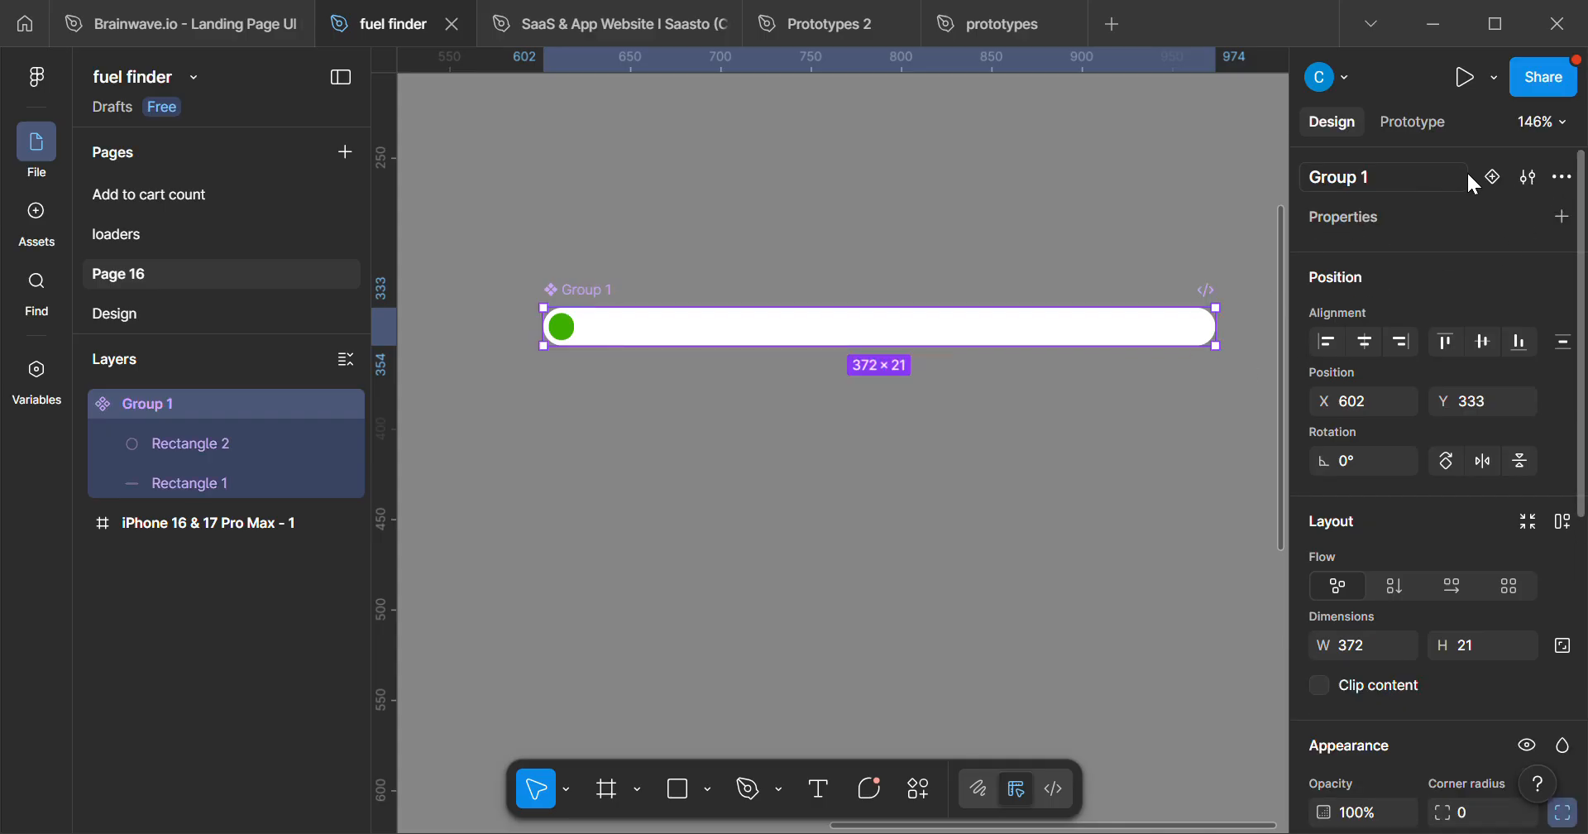
{"action": "left_click", "coordinate": [1489, 177]}
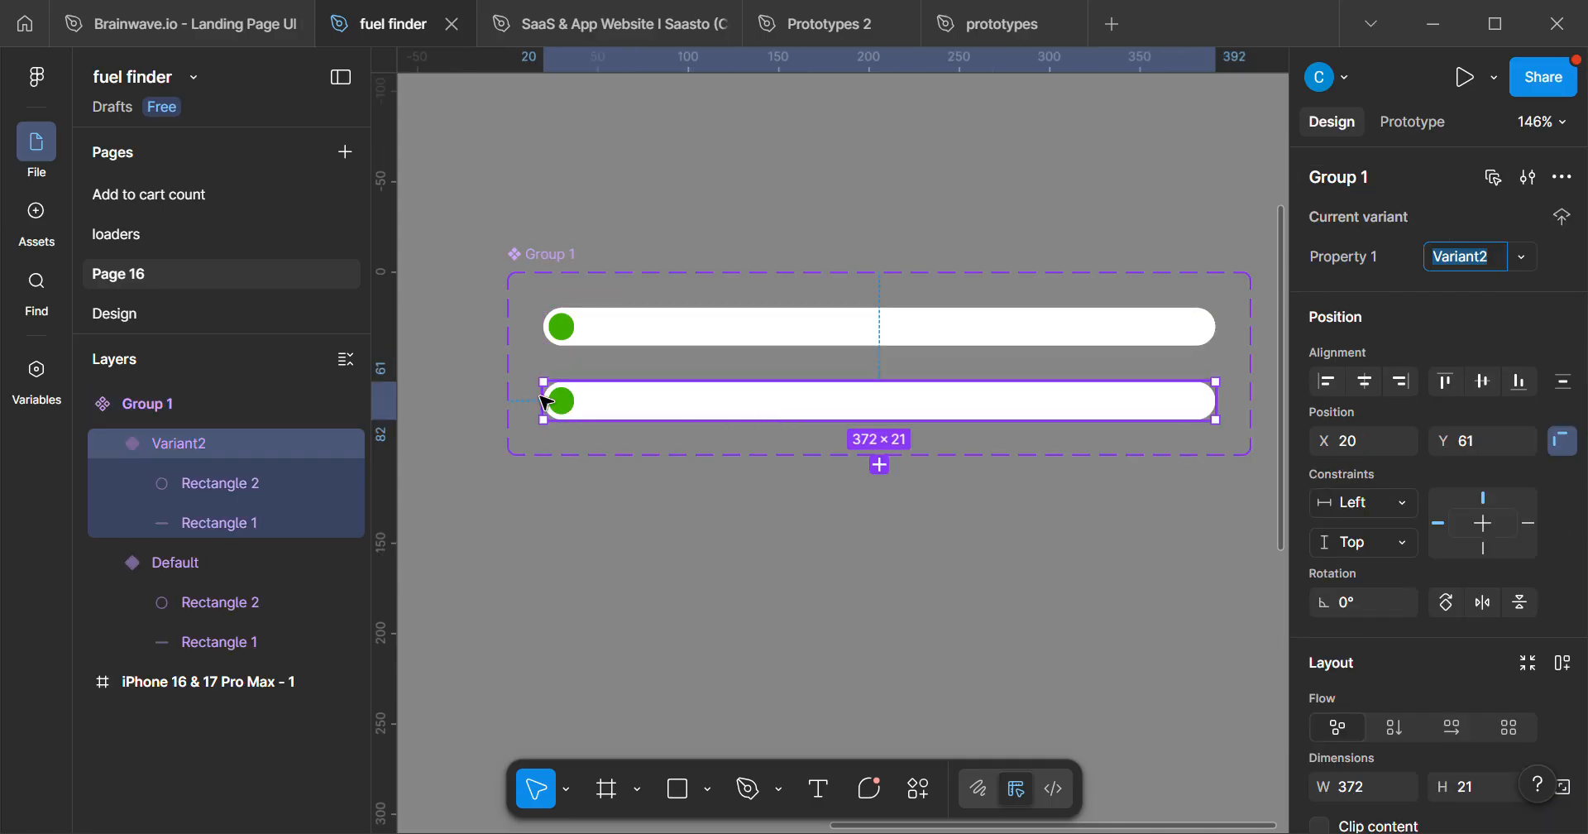
- Select the loading bar component set and move it to about X 587, Y 331
{"action": "scroll", "coordinate": [828, 439], "scroll_direction": "down", "scroll_amount": 3, "text": "ctrl"}
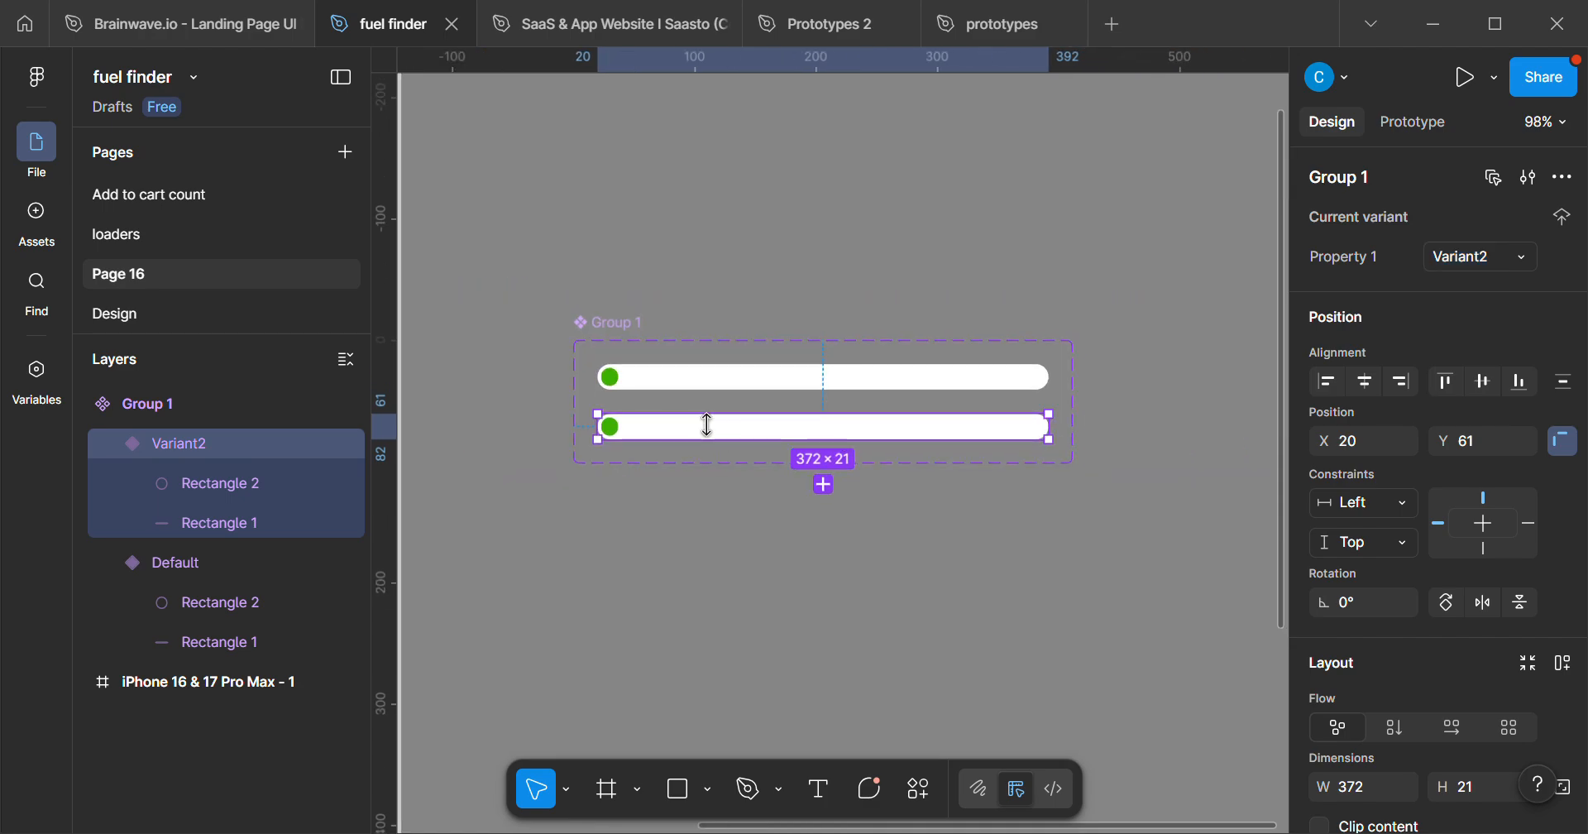
{"action": "scroll", "coordinate": [707, 418], "scroll_direction": "down", "scroll_amount": 2, "text": "ctrl"}
{"action": "scroll", "coordinate": [713, 405], "scroll_direction": "up", "scroll_amount": 1, "text": "ctrl"}
{"action": "scroll", "coordinate": [708, 394], "scroll_direction": "up", "scroll_amount": 1, "text": "ctrl"}
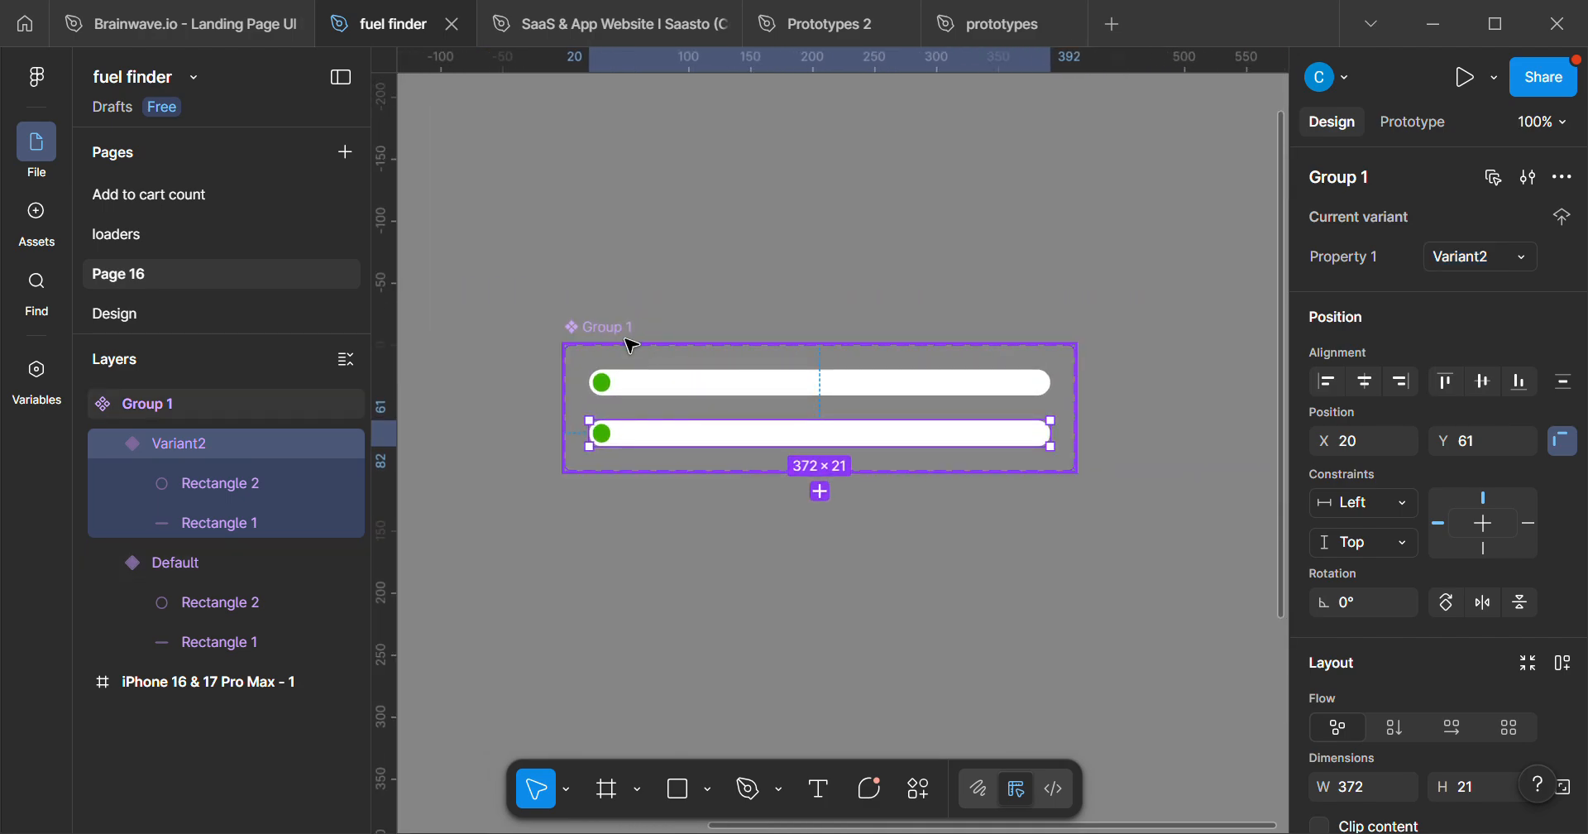
{"action": "mouse_move", "coordinate": [627, 337]}
{"action": "left_mouse_down"}
{"action": "mouse_move", "coordinate": [626, 312]}
{"action": "mouse_move", "coordinate": [630, 360]}
{"action": "left_mouse_up"}
{"action": "left_click", "coordinate": [716, 419]}
- Stretch the green dot in the second variant across the white bar to about 365 × 15
{"action": "scroll", "coordinate": [755, 454], "scroll_direction": "up", "scroll_amount": 2, "text": "ctrl"}
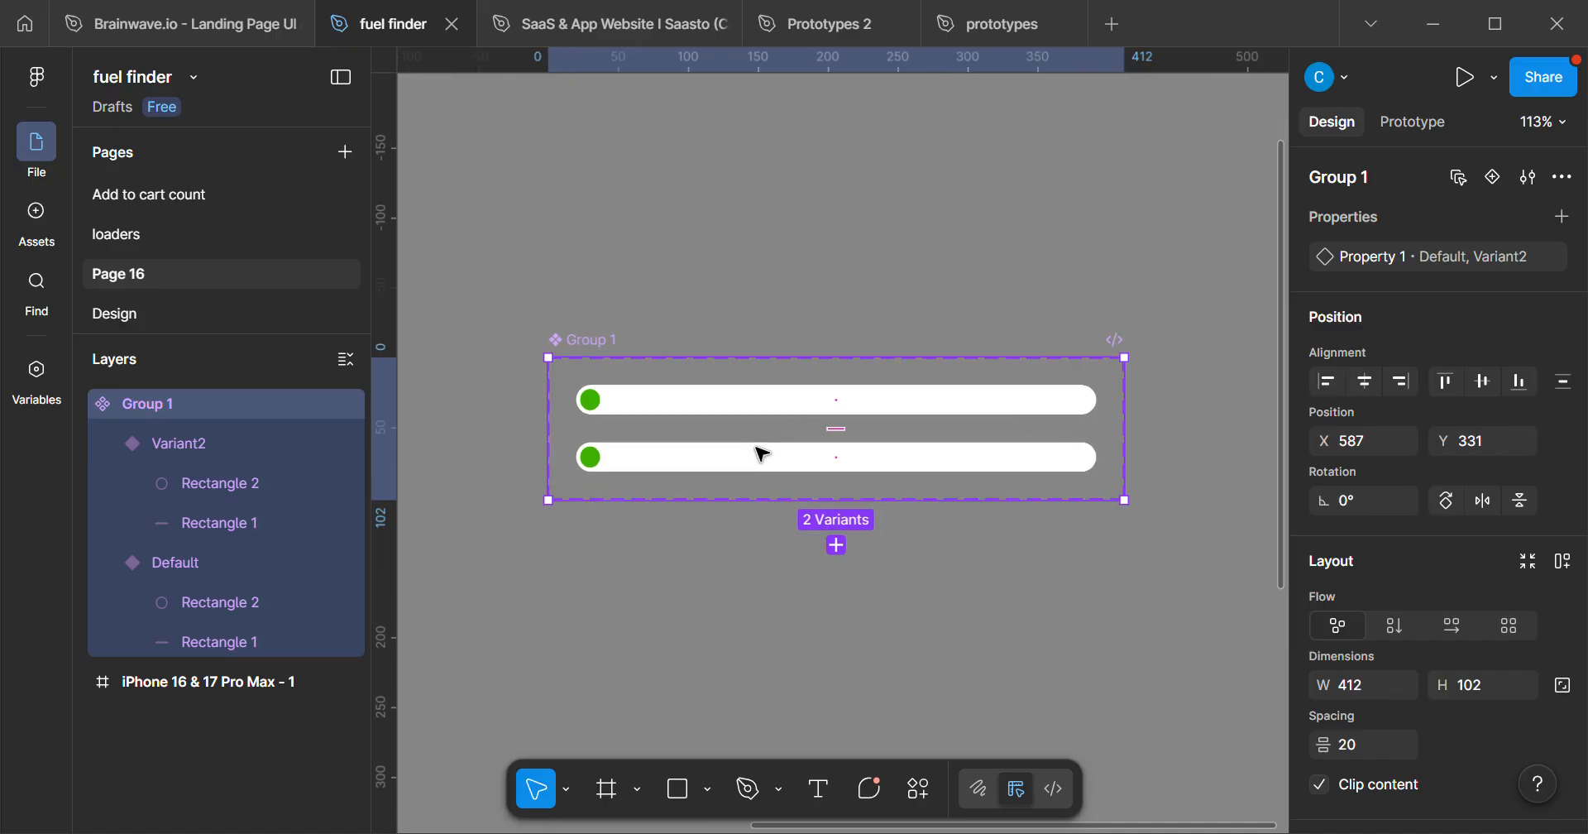
{"action": "scroll", "coordinate": [610, 439], "scroll_direction": "up", "scroll_amount": 1, "text": "ctrl"}
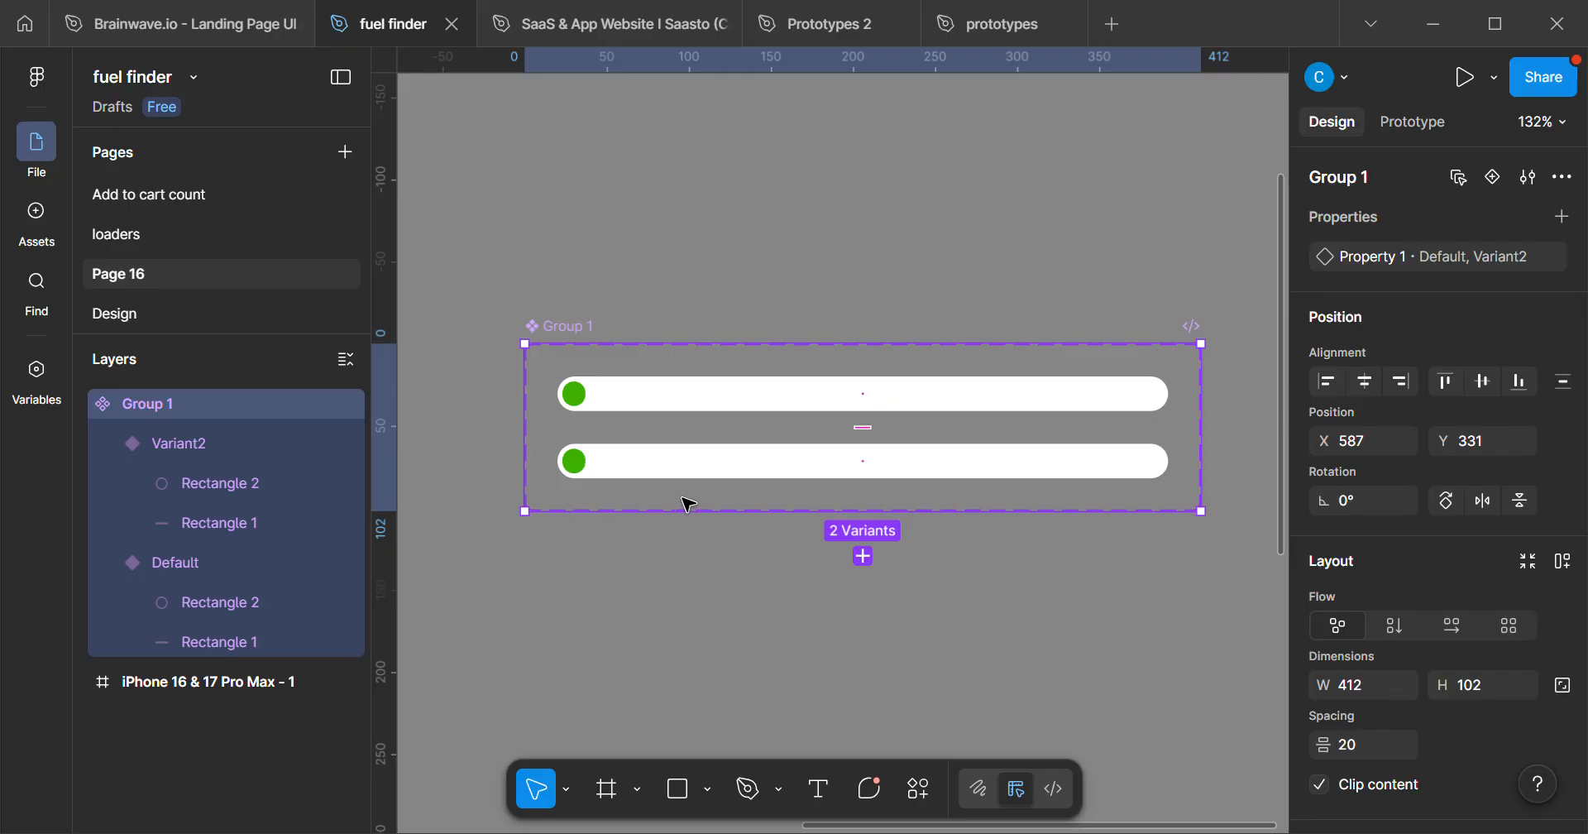
{"action": "scroll", "coordinate": [687, 495], "scroll_direction": "down", "scroll_amount": 2, "text": "ctrl"}
{"action": "scroll", "coordinate": [695, 479], "scroll_direction": "up", "scroll_amount": 3, "text": "ctrl"}
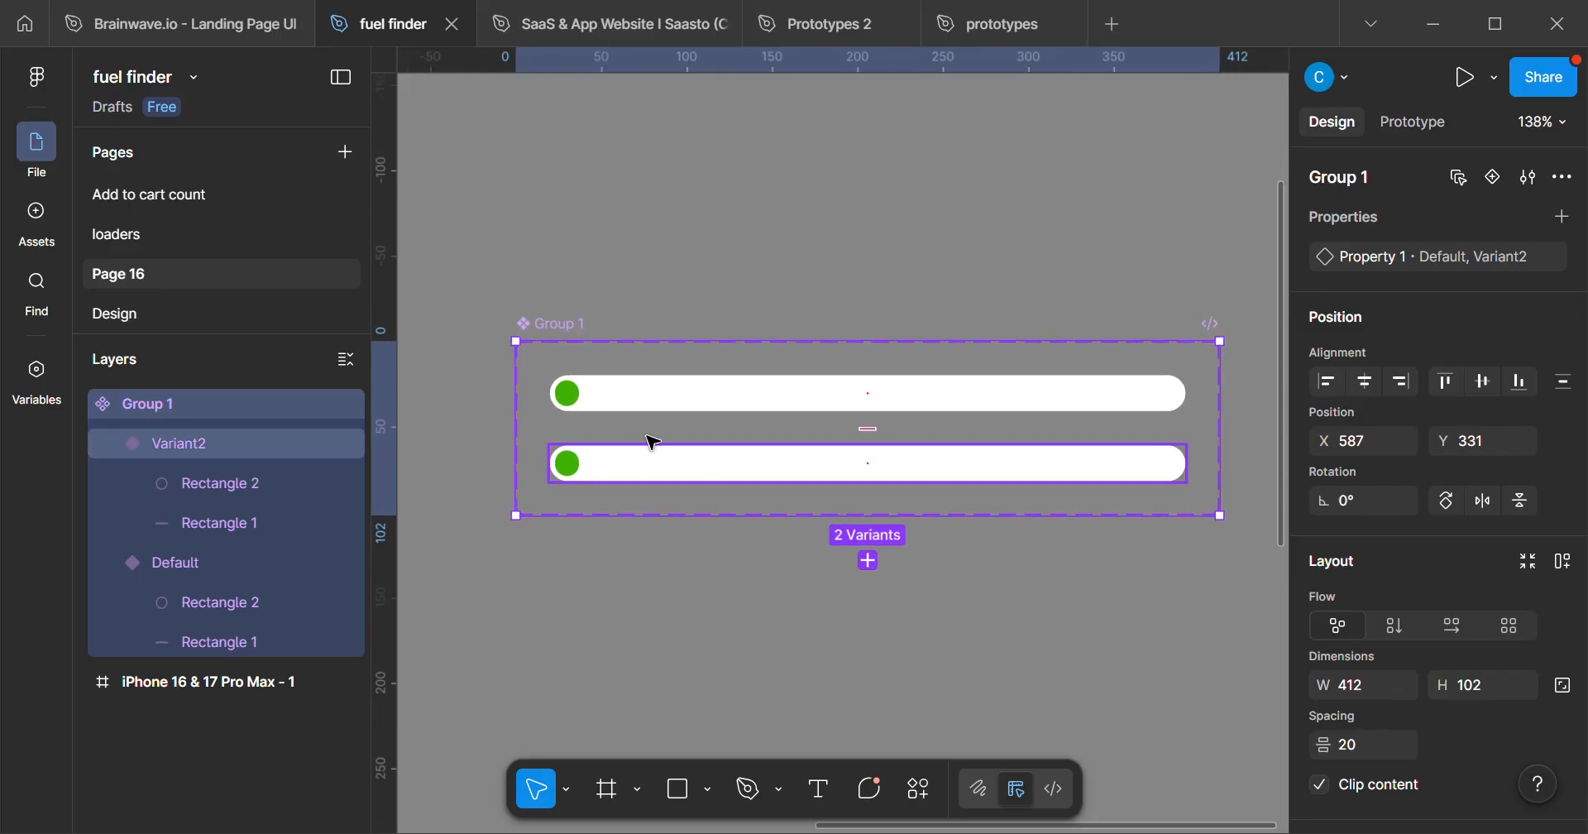
{"action": "scroll", "coordinate": [654, 443], "scroll_direction": "down", "scroll_amount": 2, "text": "ctrl"}
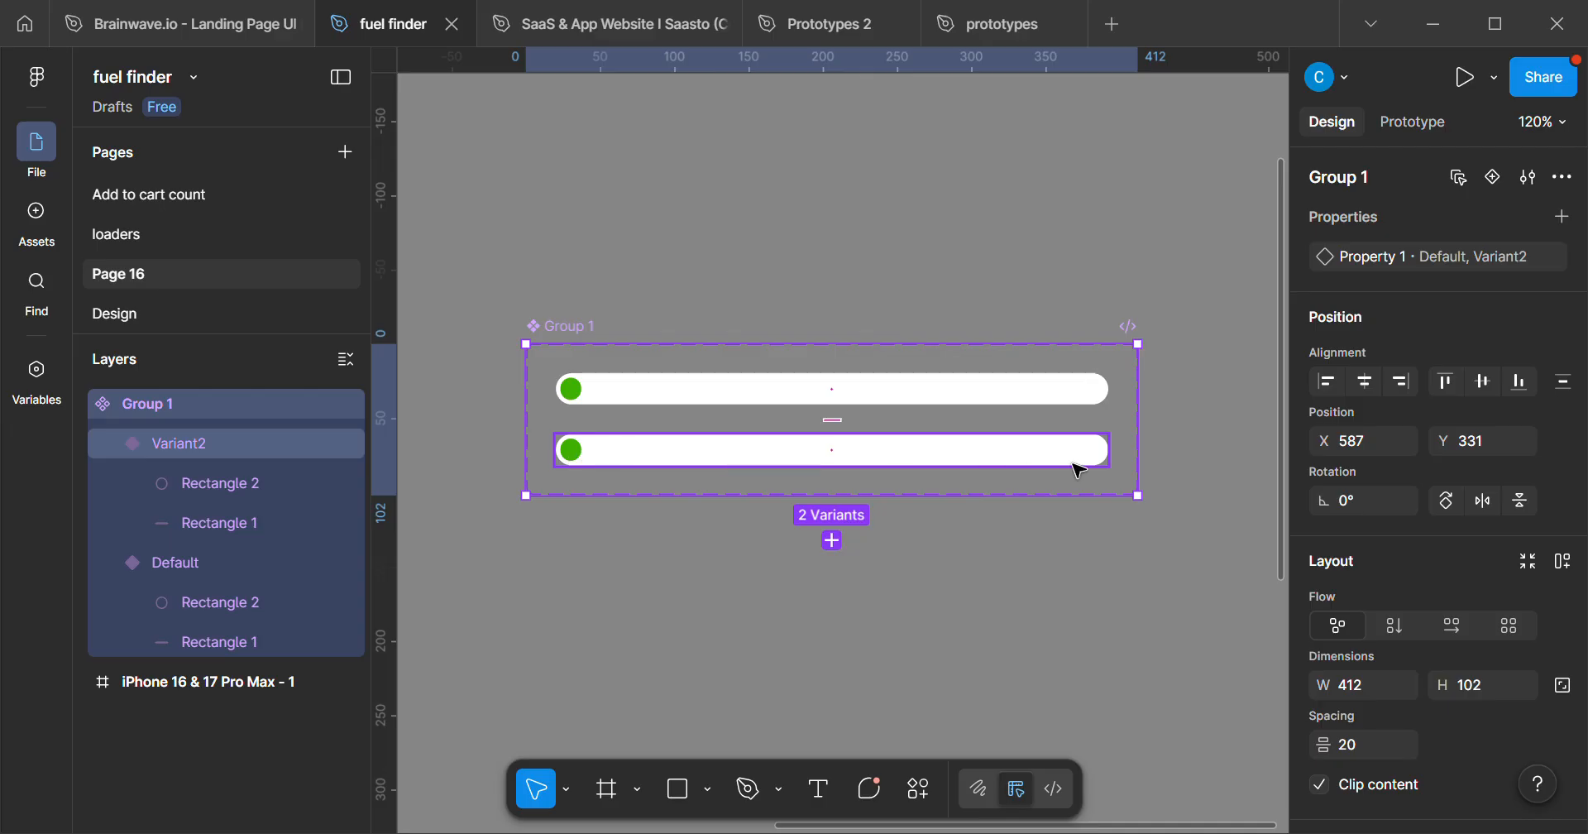
{"action": "scroll", "coordinate": [581, 470], "scroll_direction": "up", "scroll_amount": 1, "text": "ctrl"}
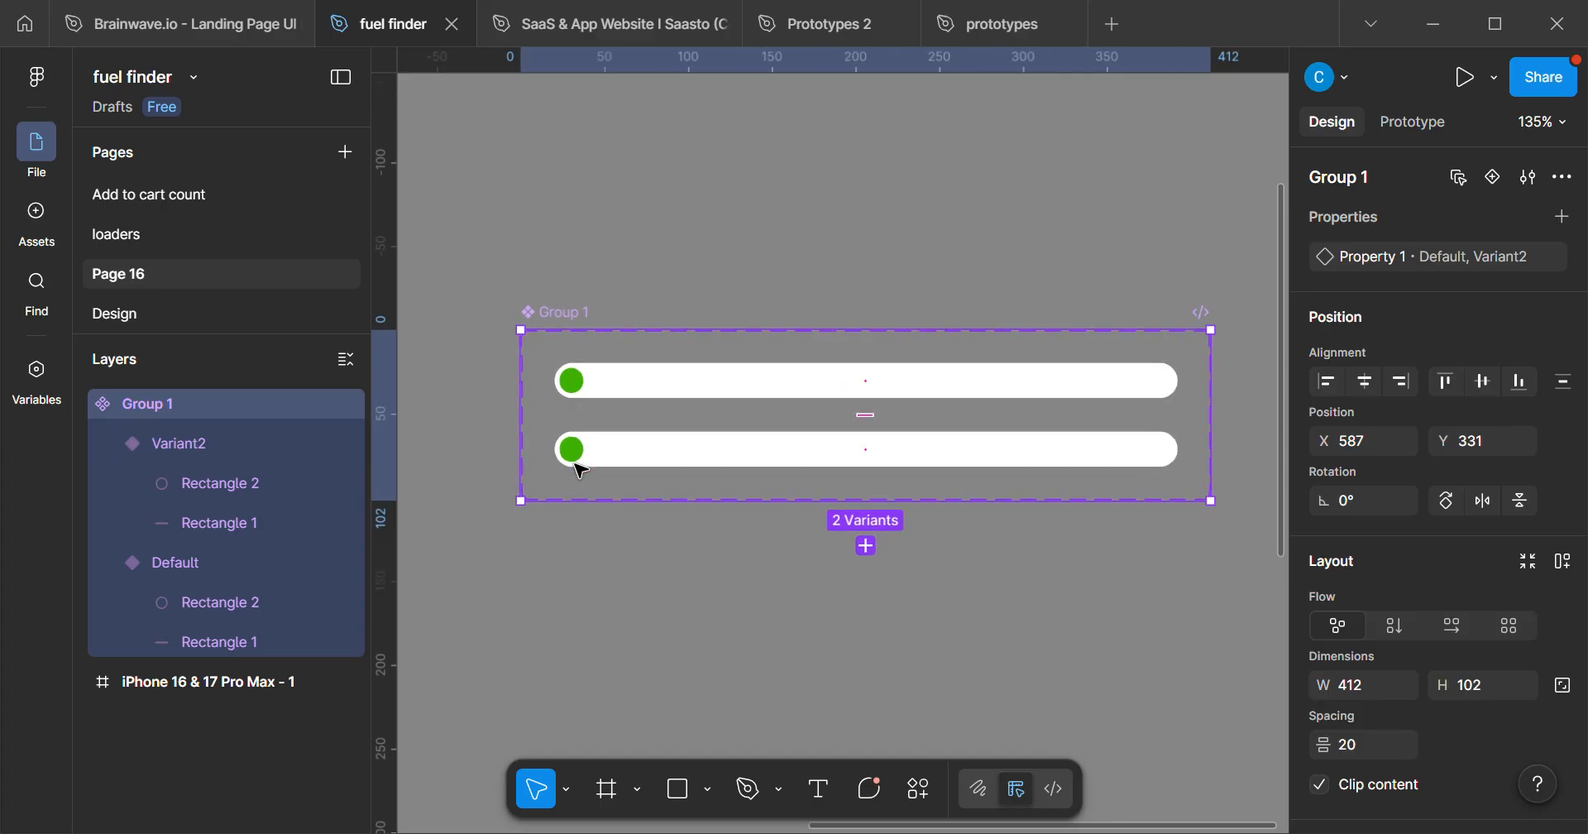
{"action": "scroll", "coordinate": [513, 474], "scroll_direction": "up", "scroll_amount": 1, "text": "ctrl"}
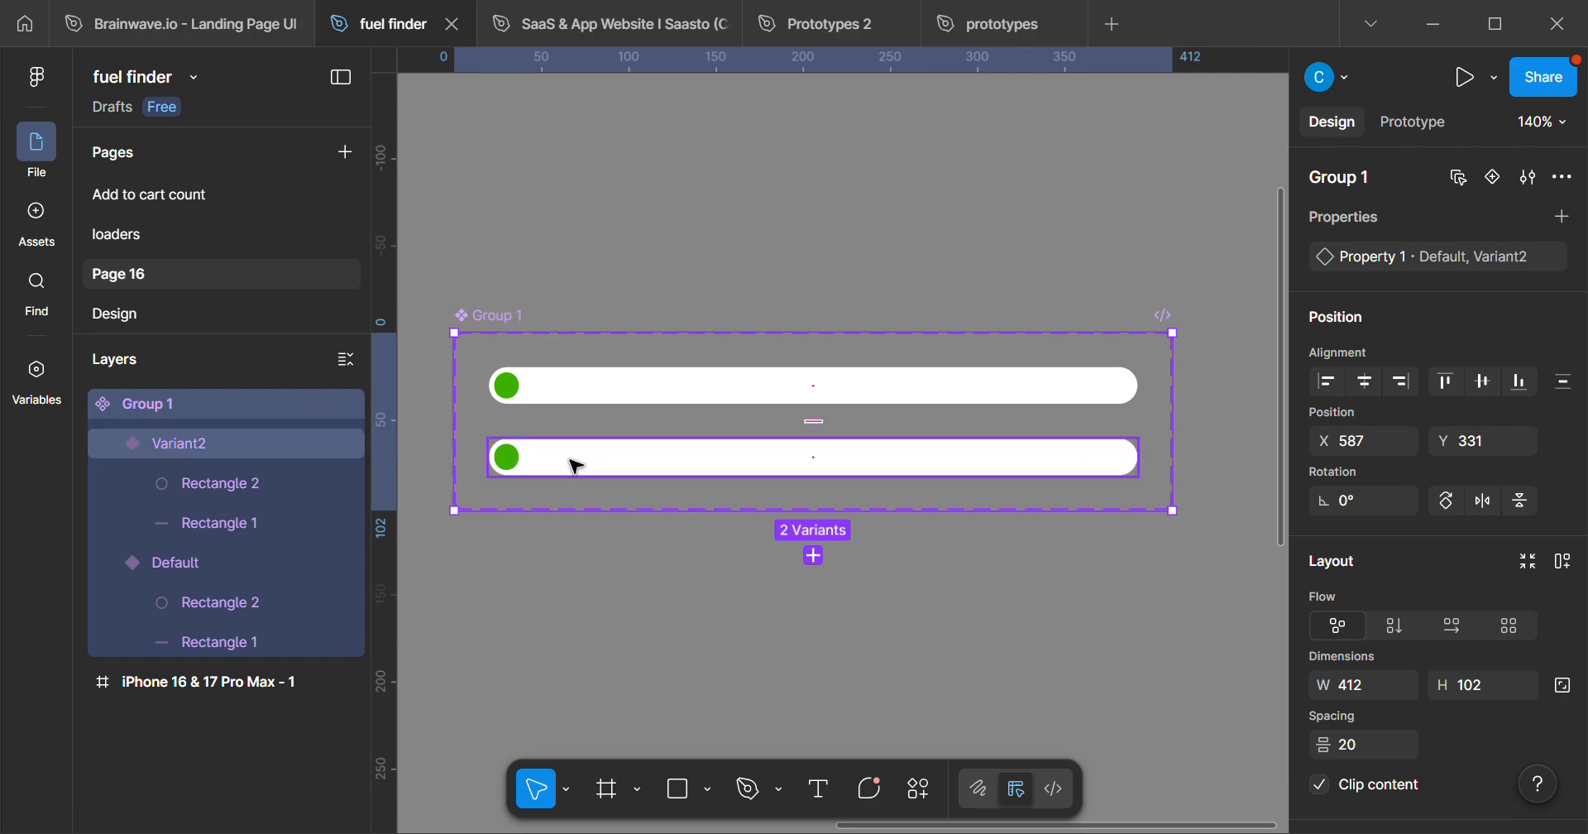
{"action": "scroll", "coordinate": [508, 457], "scroll_direction": "up", "scroll_amount": 2}
{"action": "double_click", "coordinate": [510, 457]}
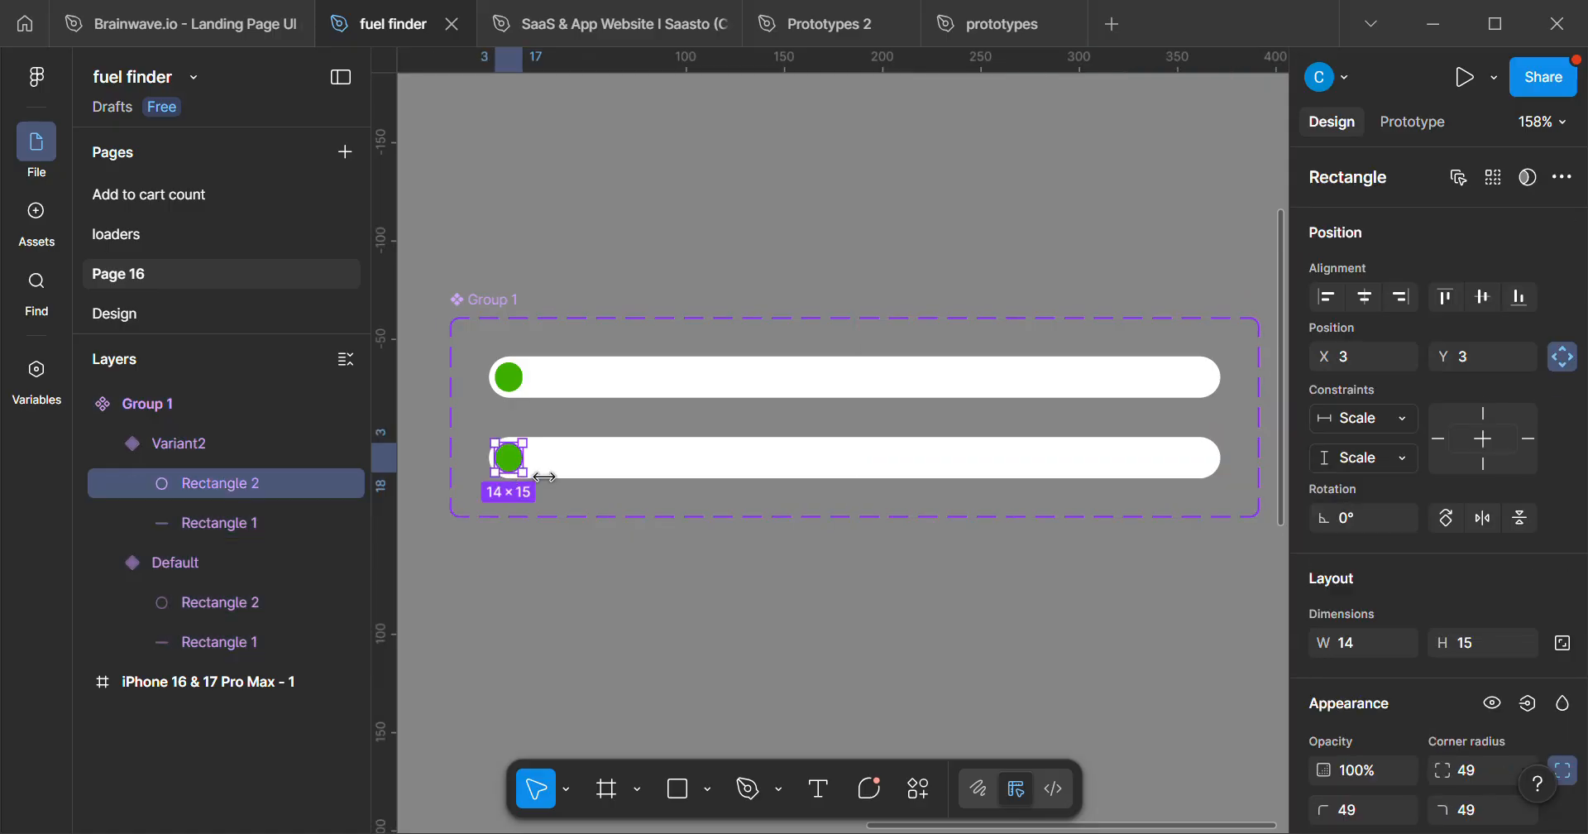
{"action": "left_click_drag", "start_coordinate": [545, 476], "coordinate": [1232, 494]}
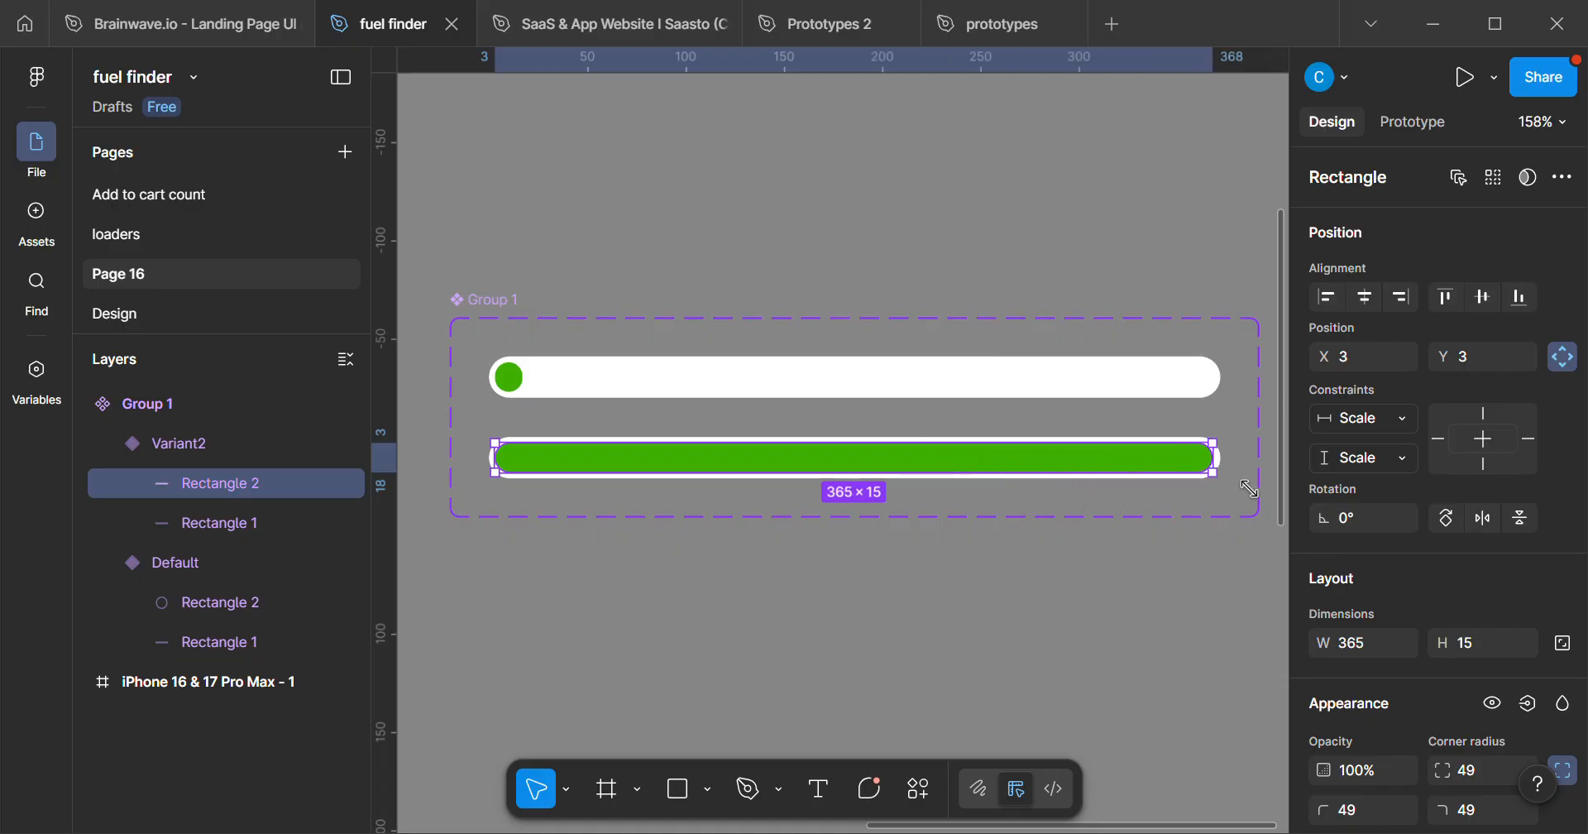
{"action": "scroll", "coordinate": [1249, 489], "scroll_direction": "up", "scroll_amount": 8}
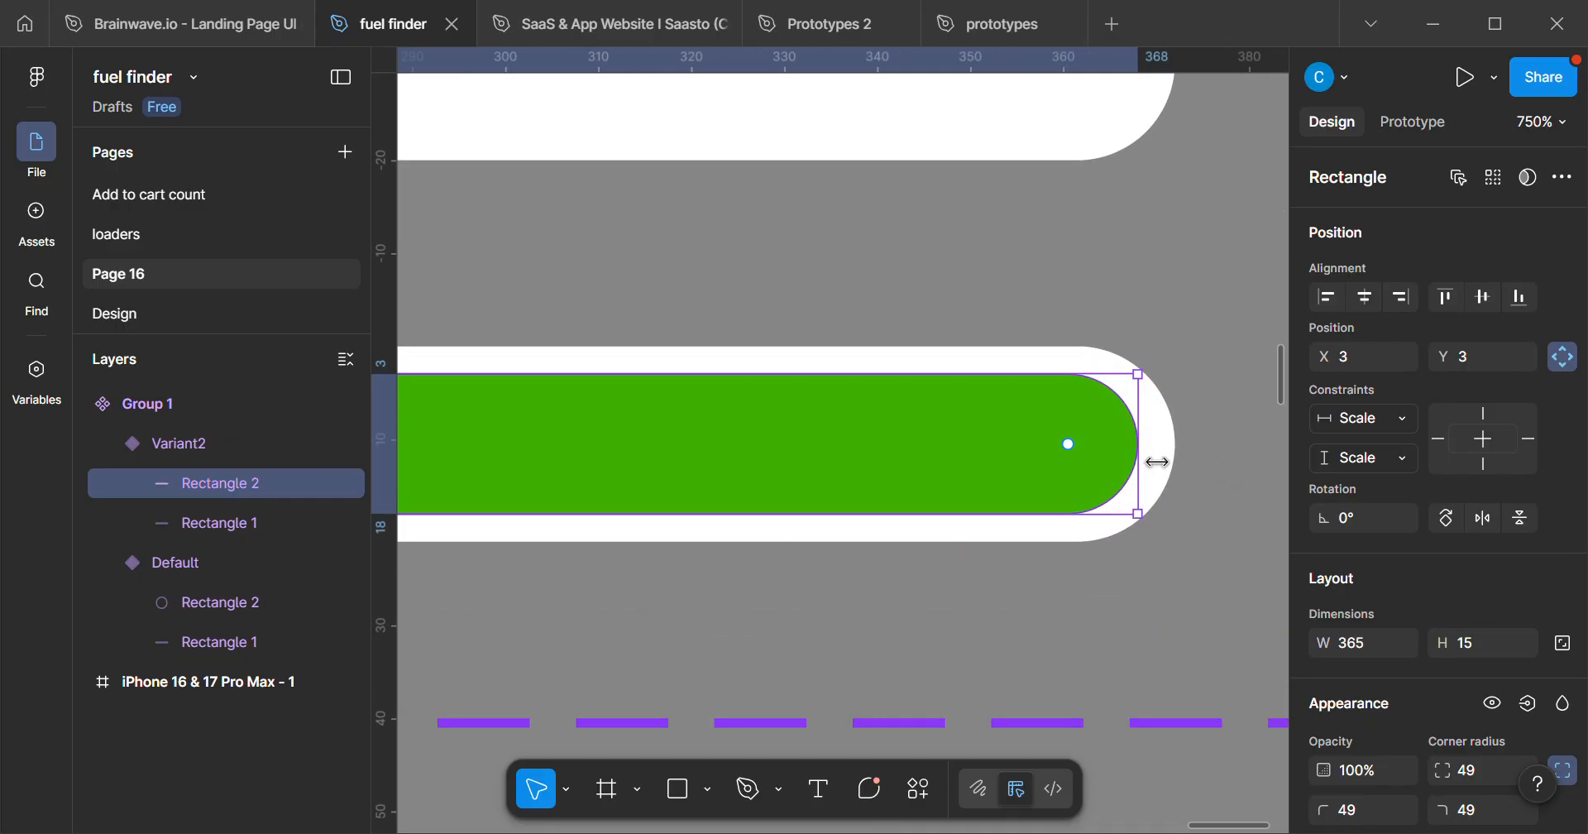
{"action": "scroll", "coordinate": [1064, 539], "scroll_direction": "down", "scroll_amount": 3}
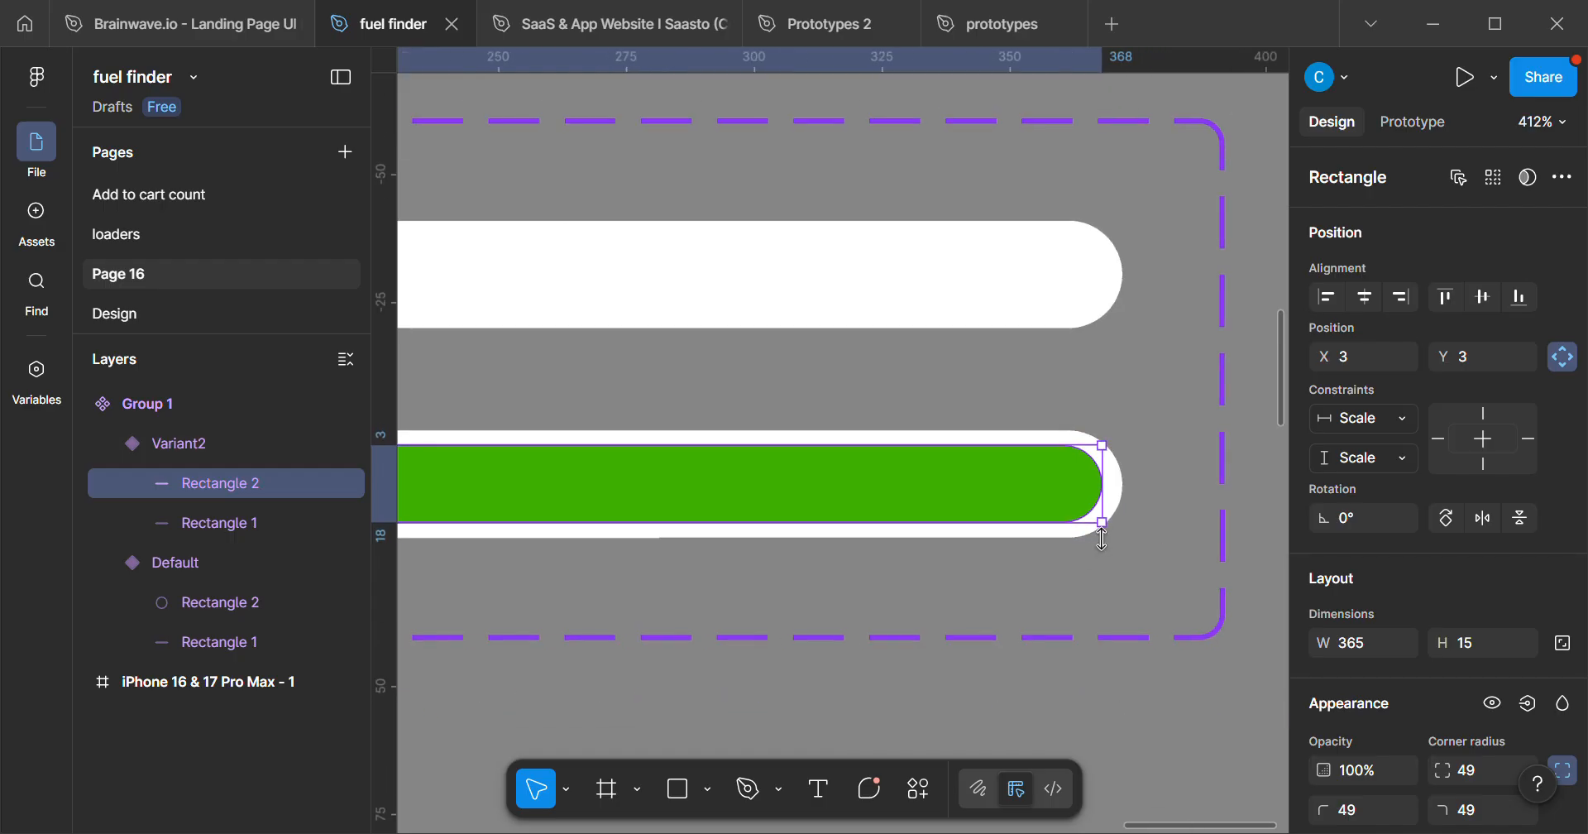
{"action": "scroll", "coordinate": [1091, 548], "scroll_direction": "down", "scroll_amount": 2}
- Move the loading bar component set to about X 594, Y 317
{"action": "left_click", "coordinate": [1069, 572]}
{"action": "scroll", "coordinate": [918, 571], "scroll_direction": "down", "scroll_amount": 4}
{"action": "left_click_drag", "start_coordinate": [885, 594], "coordinate": [1024, 567]}
{"action": "left_click", "coordinate": [487, 403]}
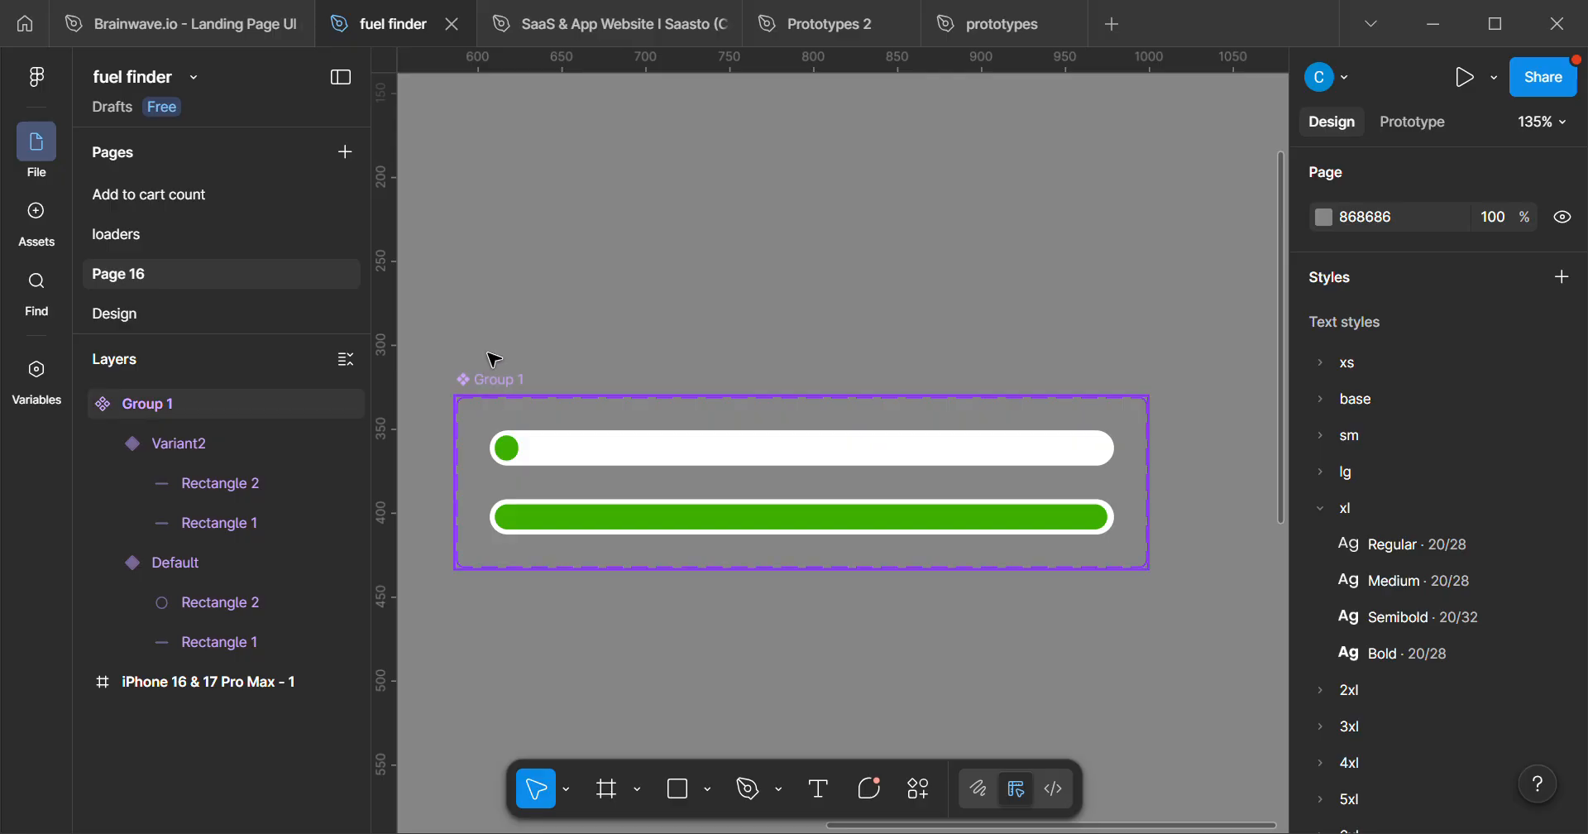
{"action": "left_click", "coordinate": [496, 368]}
{"action": "scroll", "coordinate": [500, 373], "scroll_direction": "up", "scroll_amount": 1}
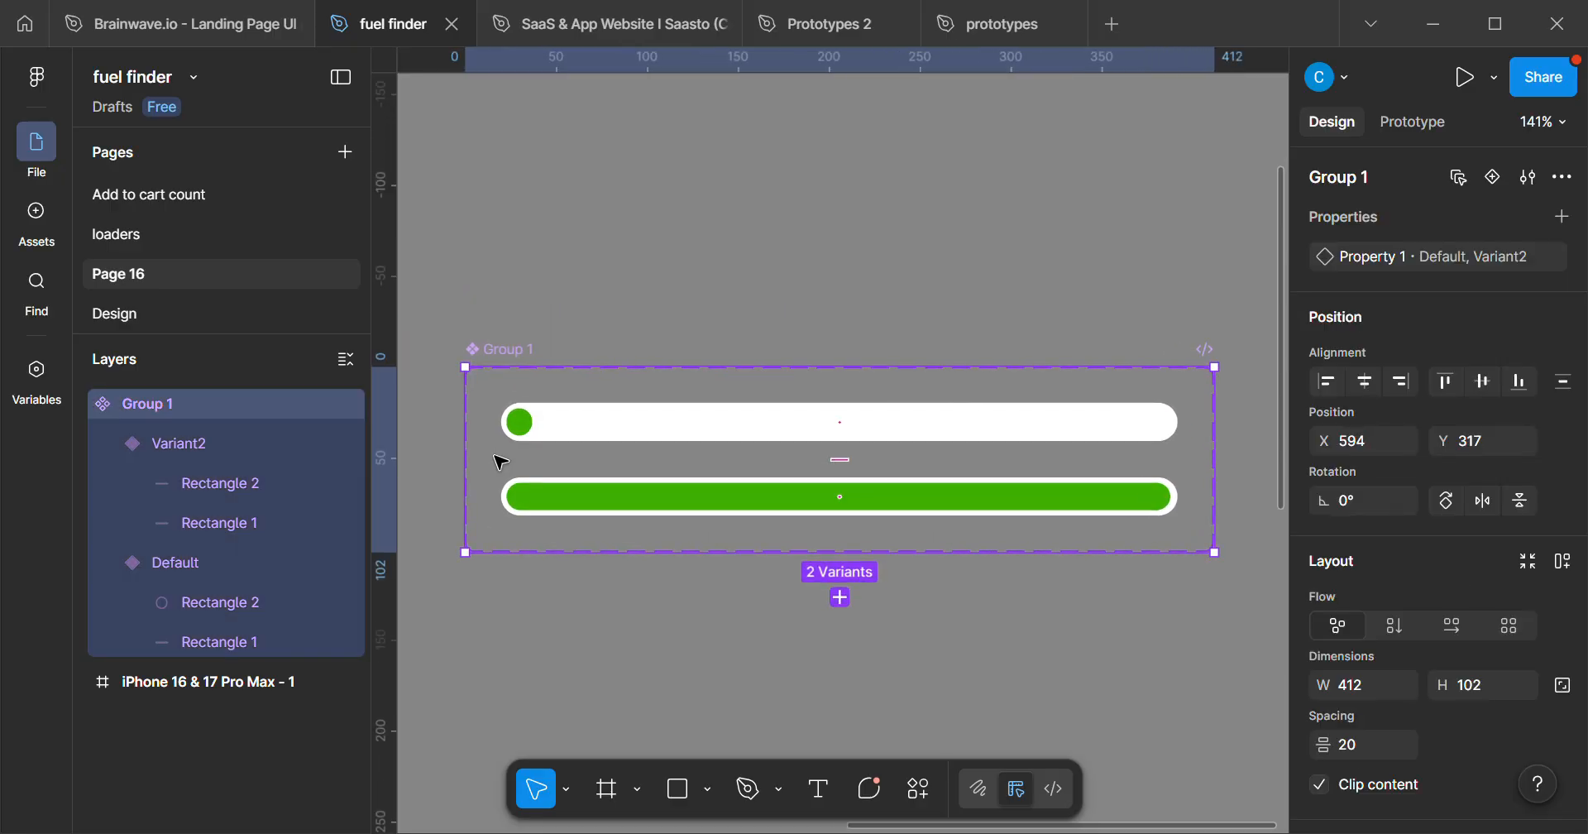
{"action": "scroll", "coordinate": [496, 457], "scroll_direction": "up", "scroll_amount": 2}
{"action": "scroll", "coordinate": [496, 456], "scroll_direction": "down", "scroll_amount": 3}
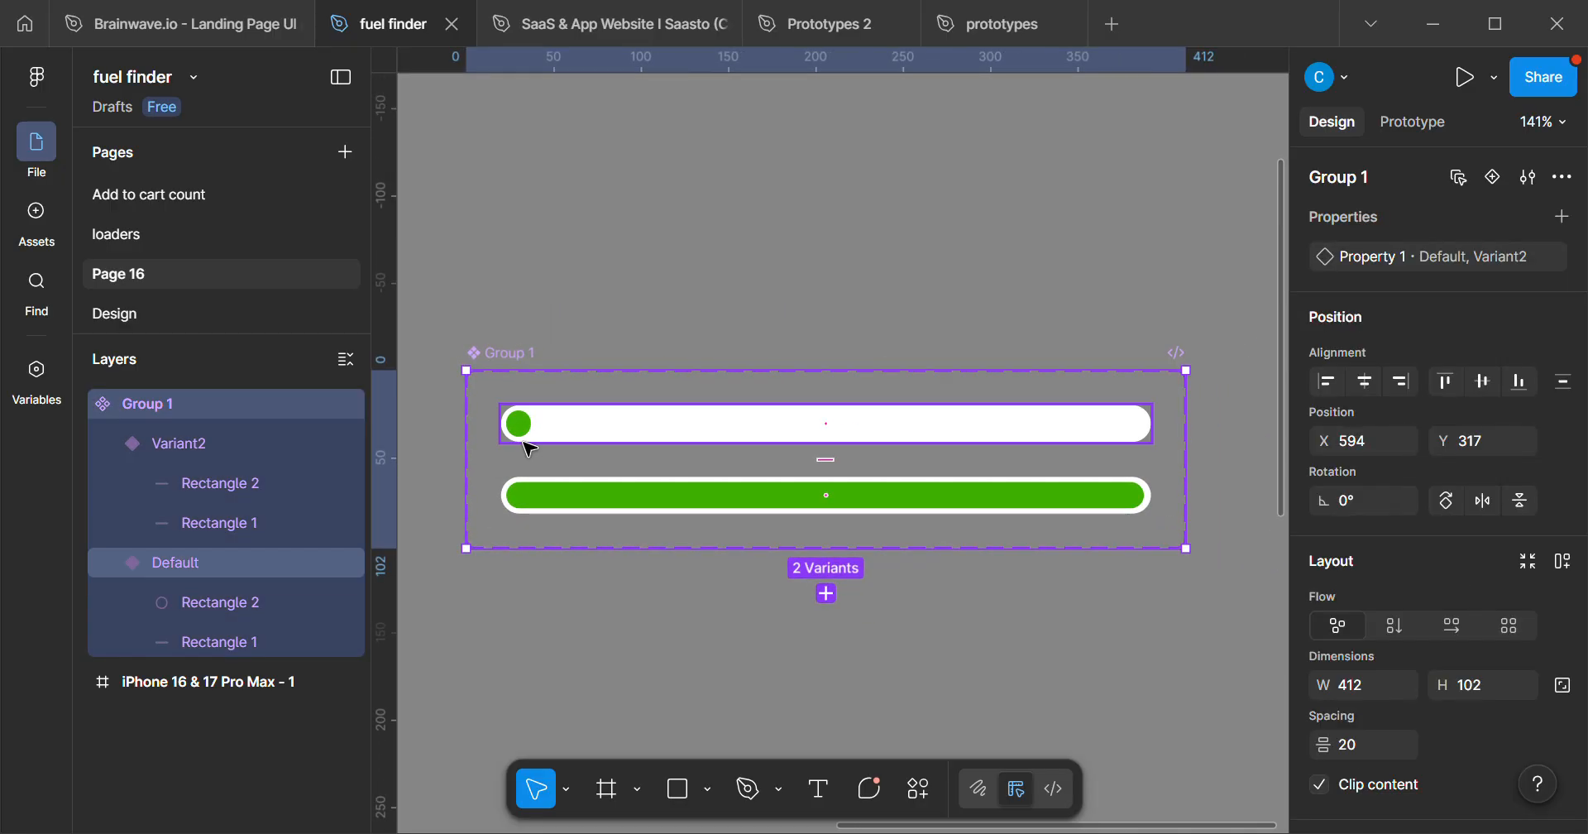
{"action": "left_click_drag", "start_coordinate": [536, 457], "coordinate": [516, 465]}
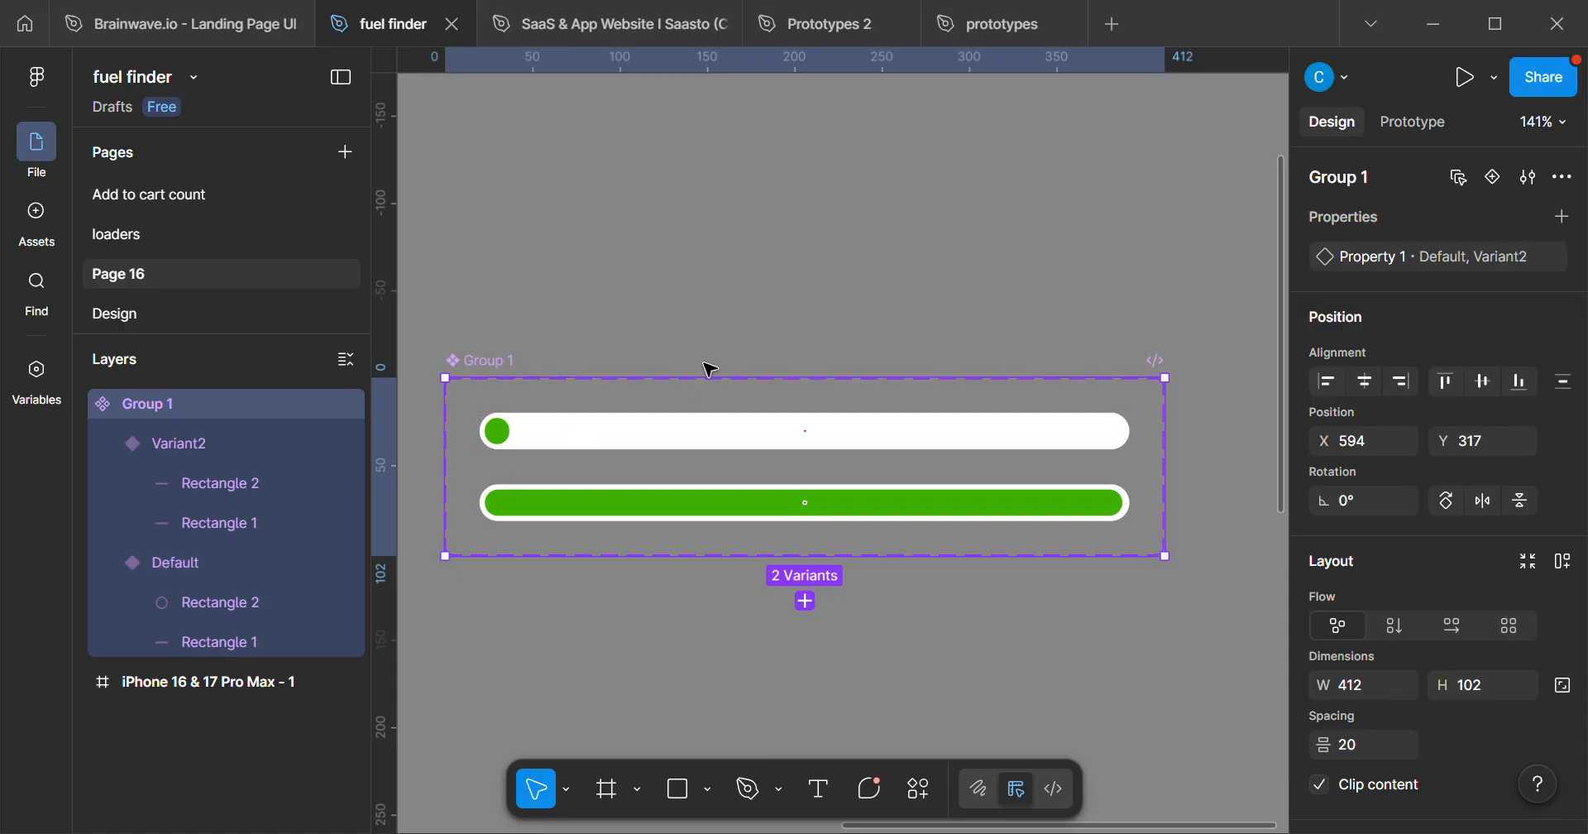
- Create a prototype connection from the Default variant to Variant2
{"action": "left_click", "coordinate": [1442, 117]}
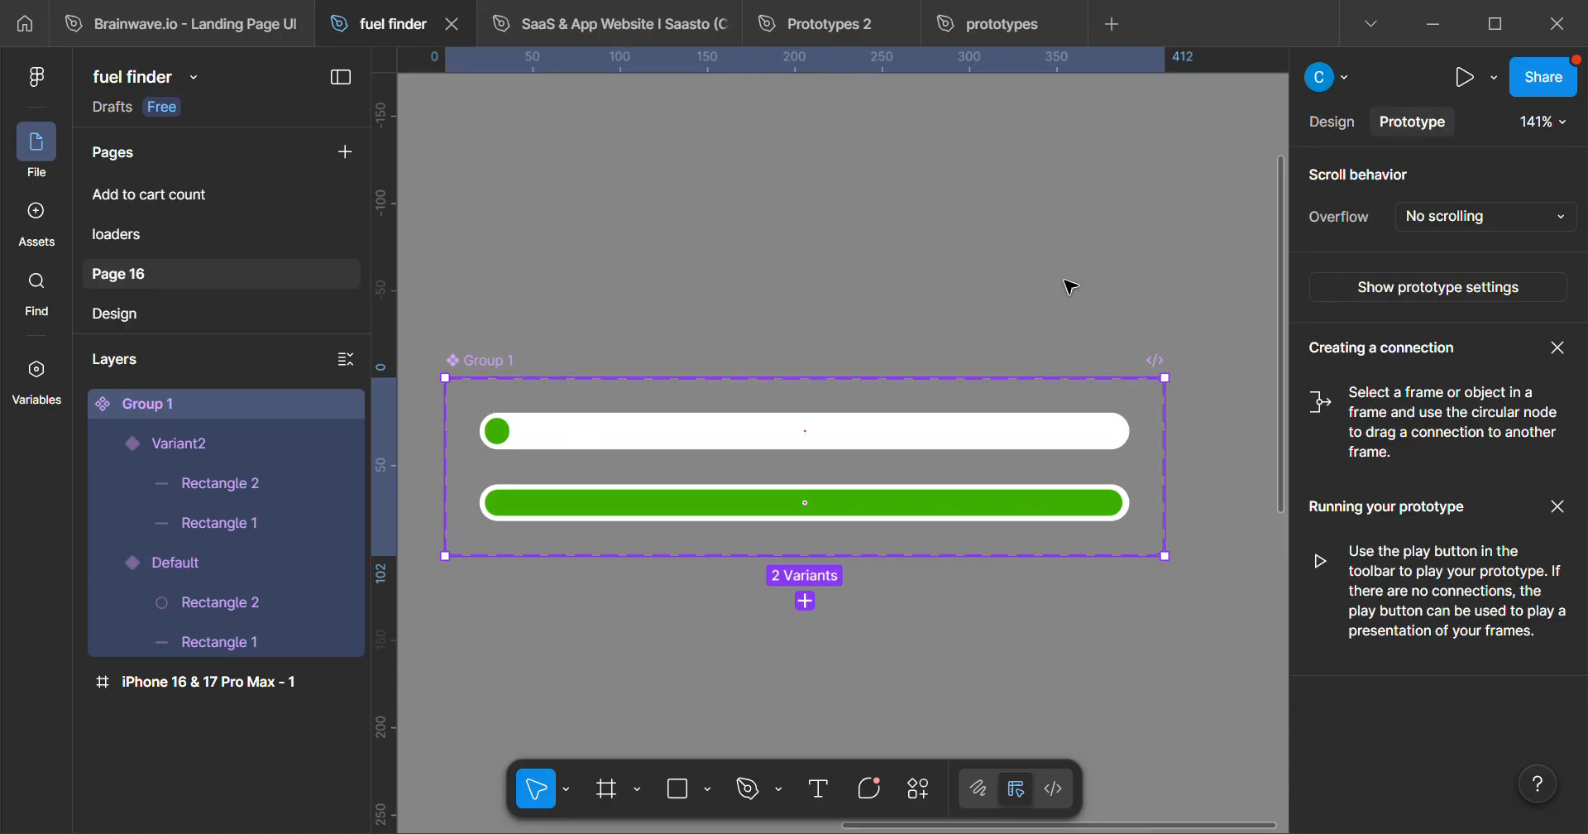
{"action": "double_click", "coordinate": [758, 447]}
{"action": "scroll", "coordinate": [809, 476], "scroll_direction": "up", "scroll_amount": 5}
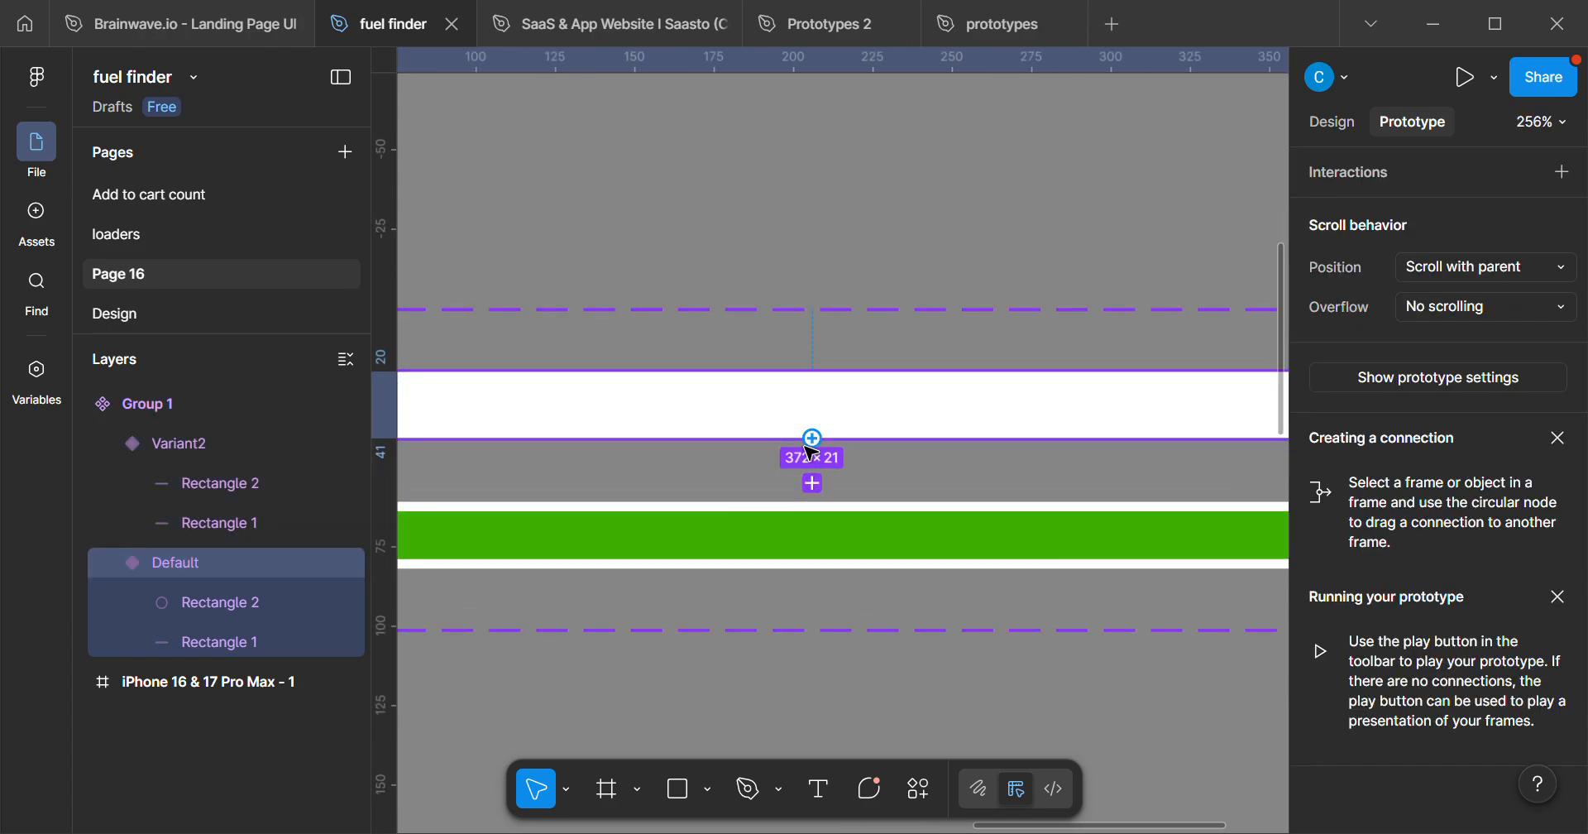
{"action": "left_click_drag", "start_coordinate": [814, 438], "coordinate": [1324, 278]}
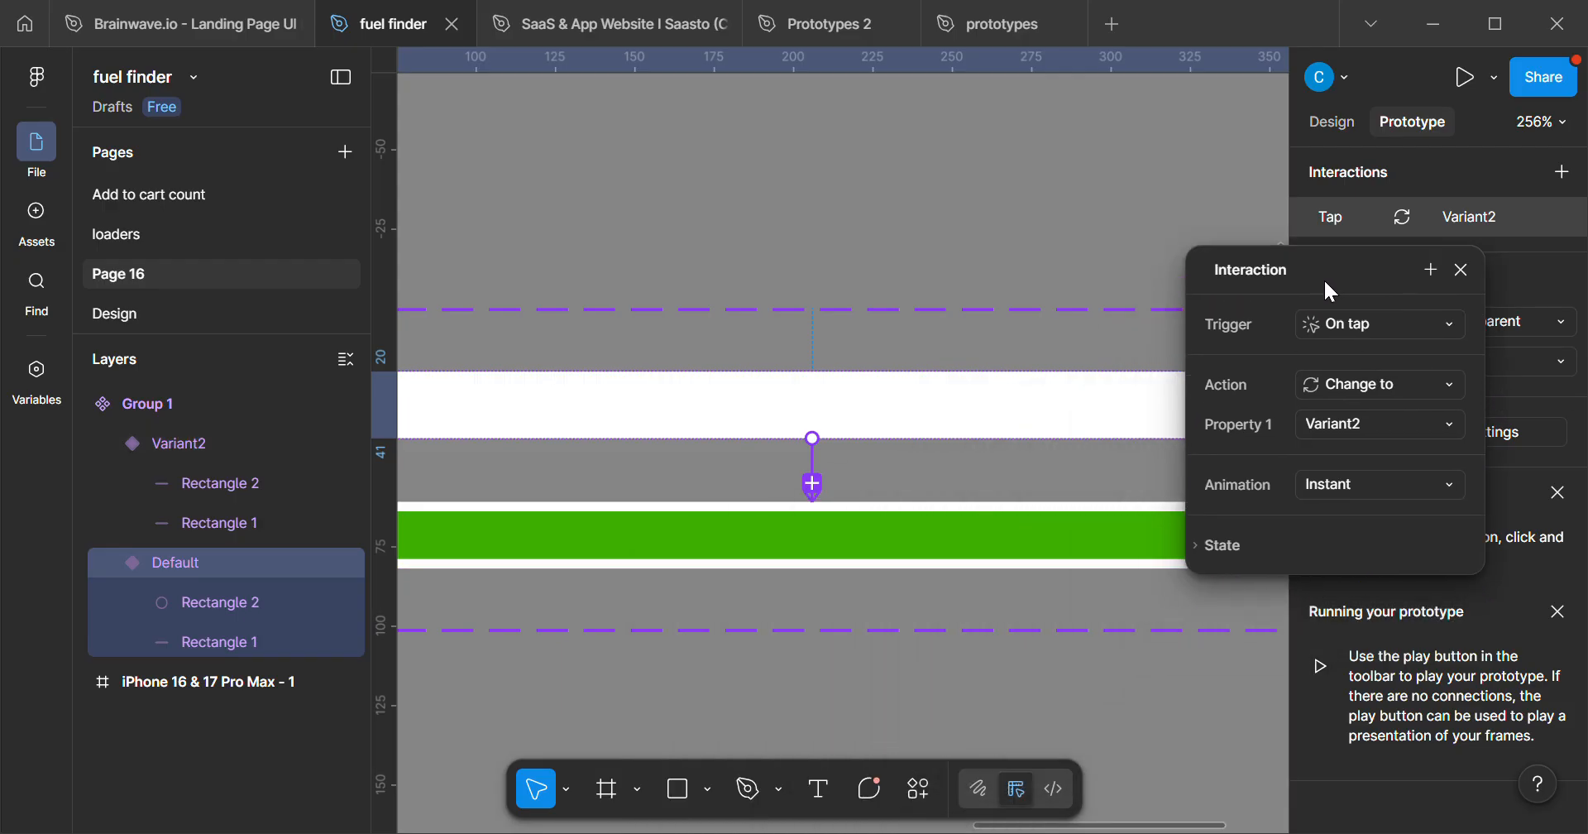
- Make the Default variant's interaction trigger after a delay of 1 ms
{"action": "left_click", "coordinate": [1377, 327]}
{"action": "left_click", "coordinate": [1374, 625]}
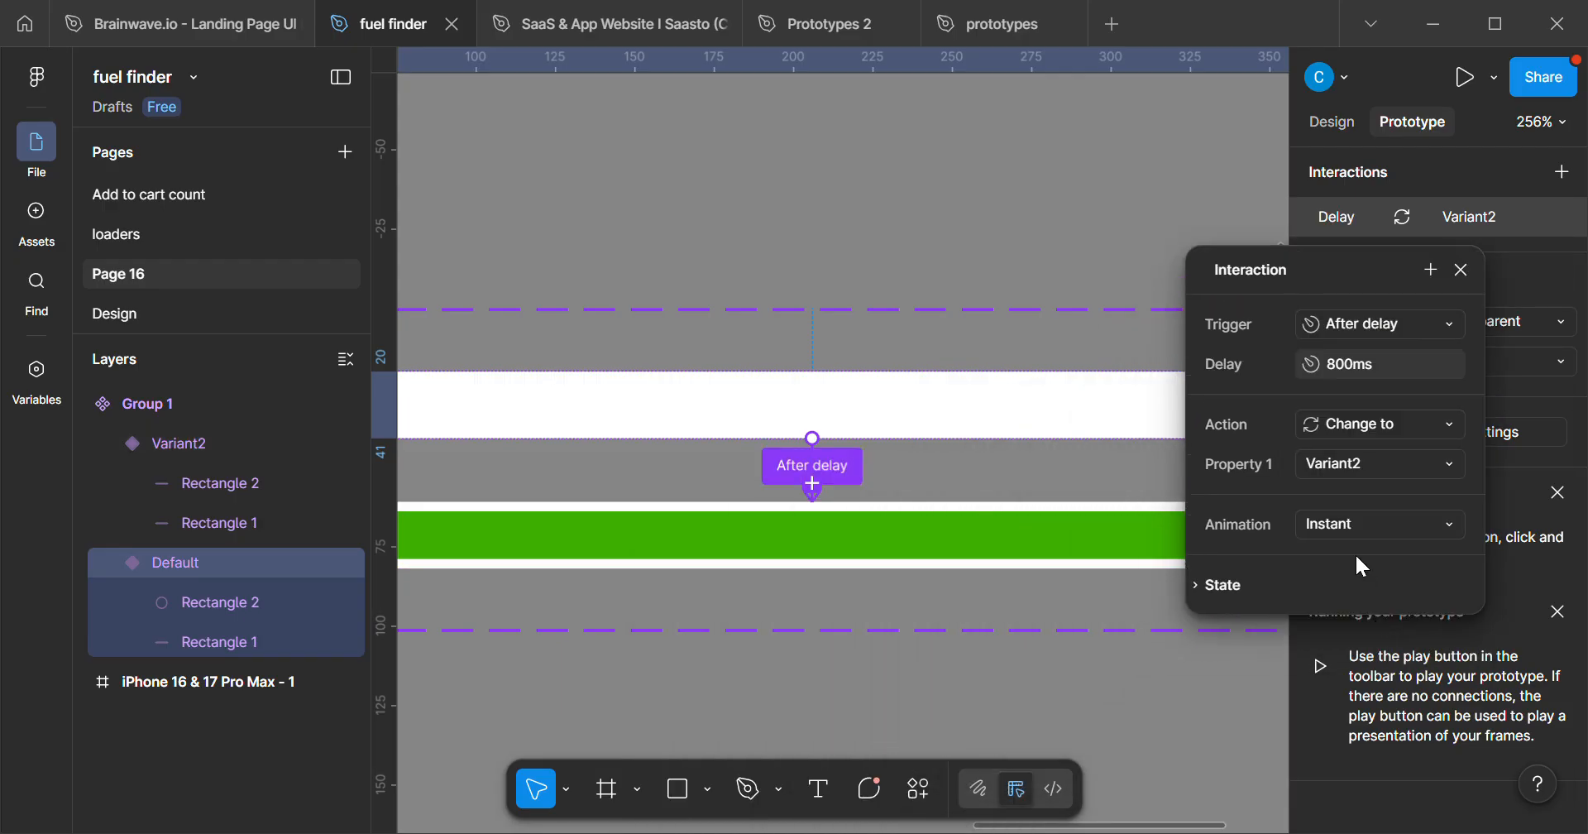
{"action": "left_click", "coordinate": [1345, 362]}
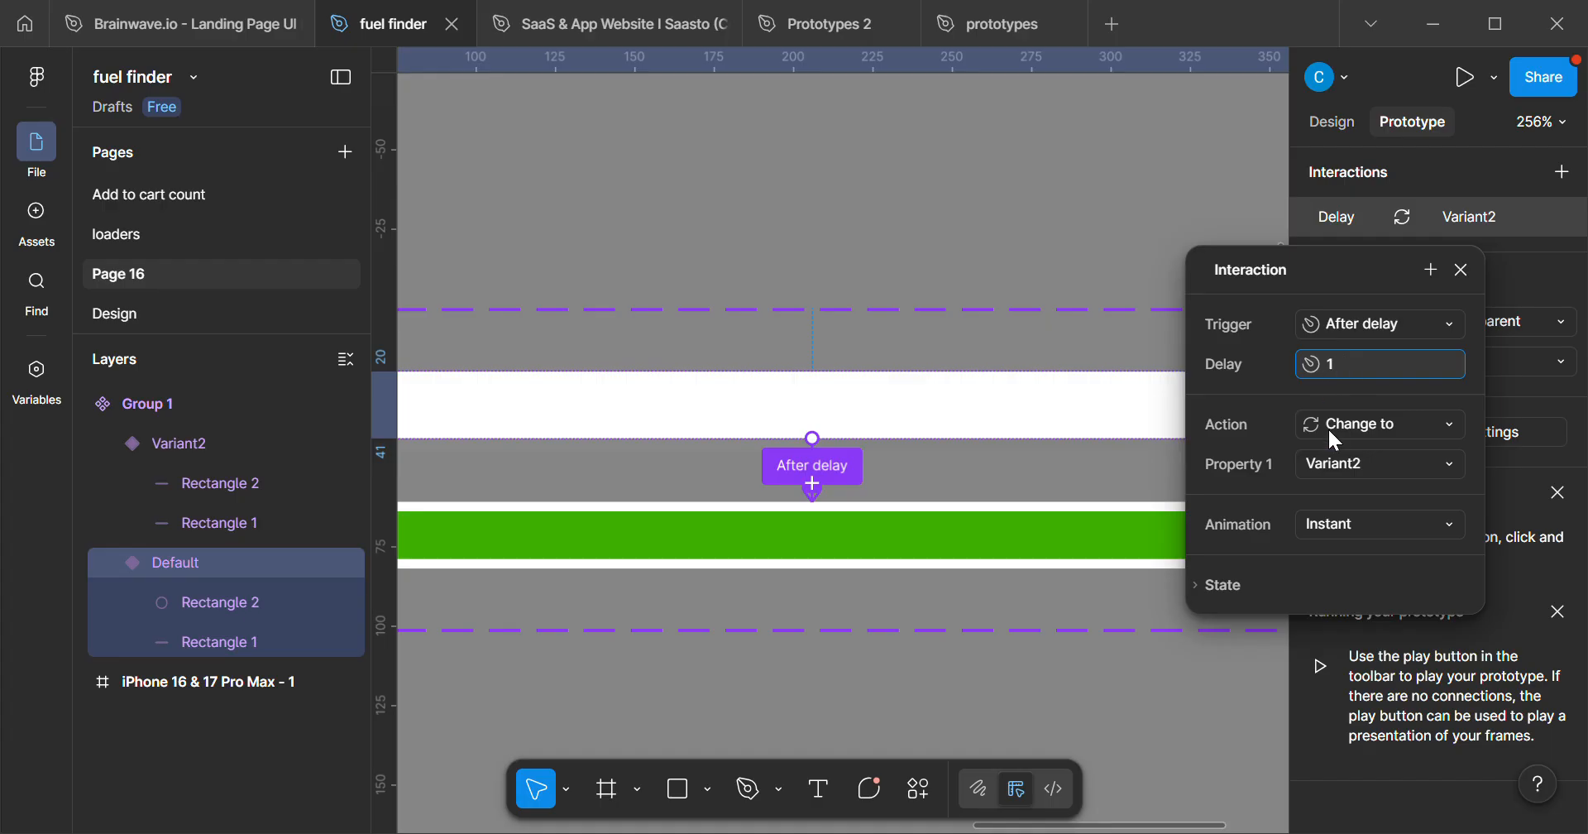
- Set the Default variant's transition to Smart animate with a duration of 1000 ms
{"action": "left_click", "coordinate": [1441, 524]}
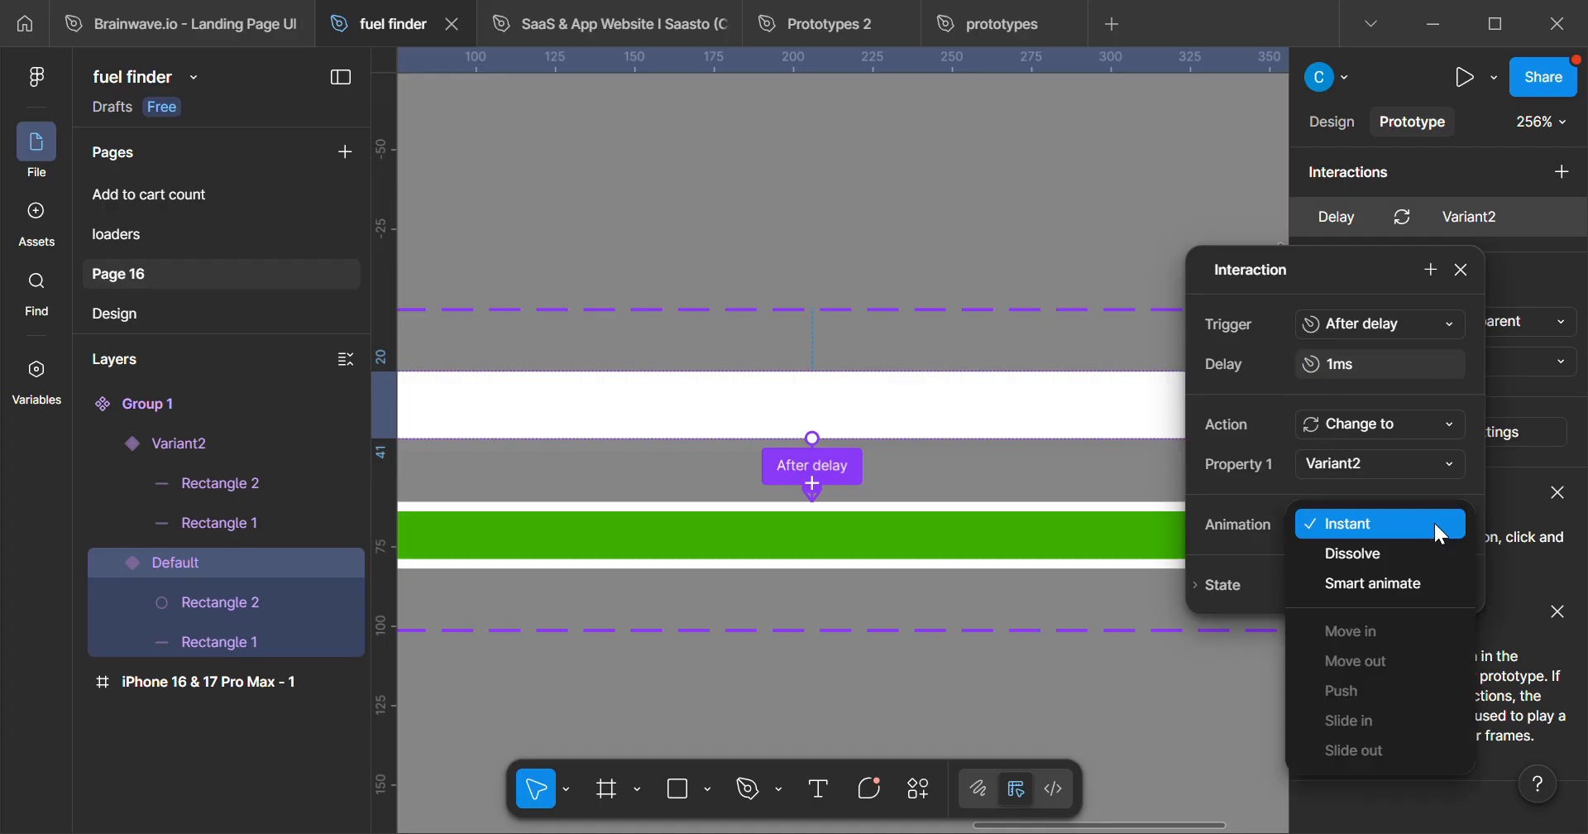
{"action": "left_click", "coordinate": [1387, 579]}
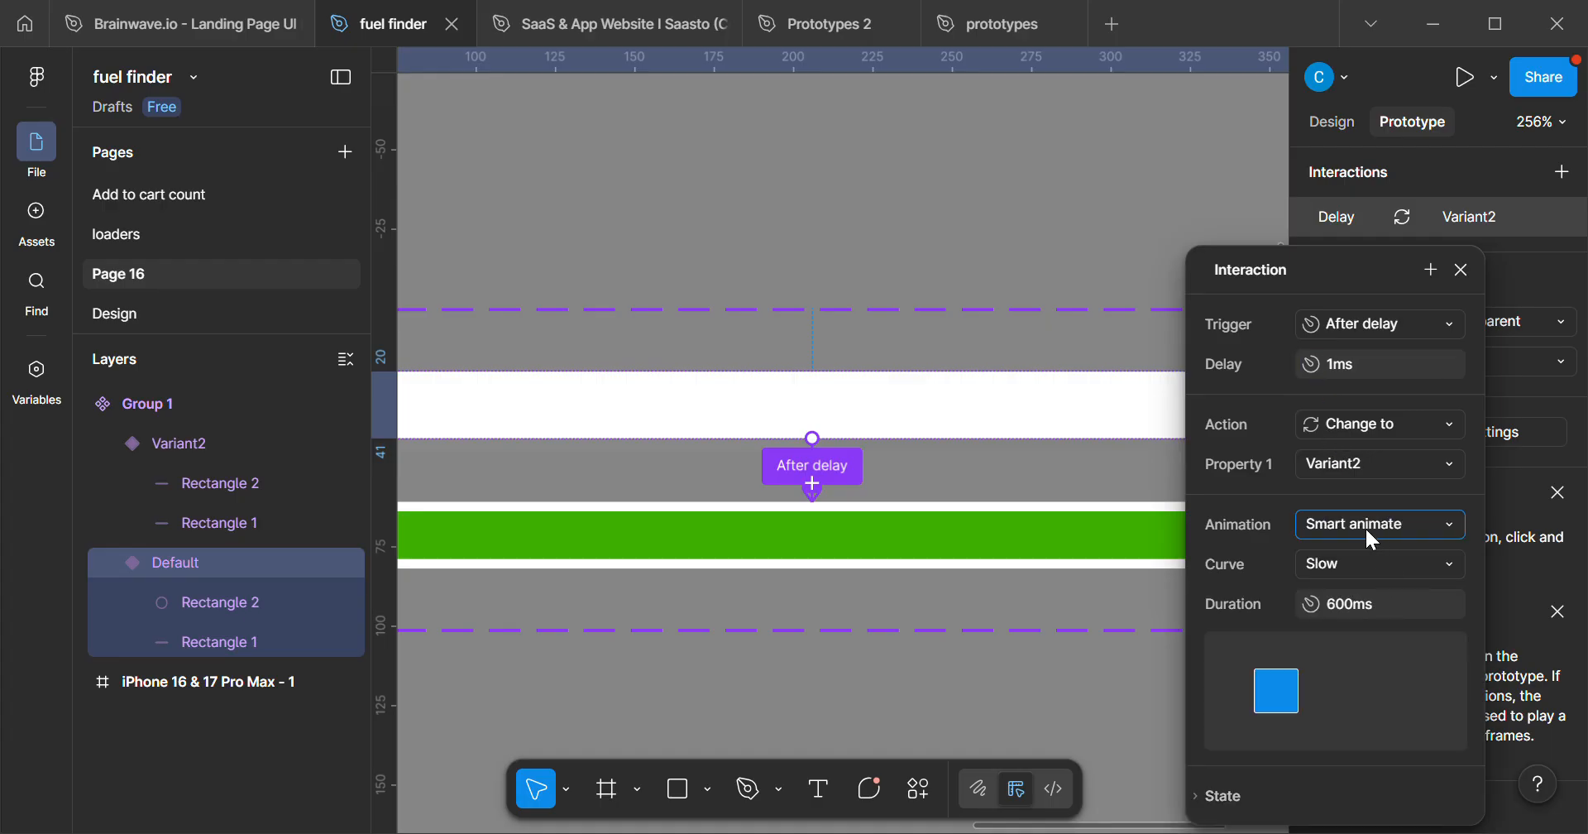
{"action": "left_click", "coordinate": [1340, 610]}
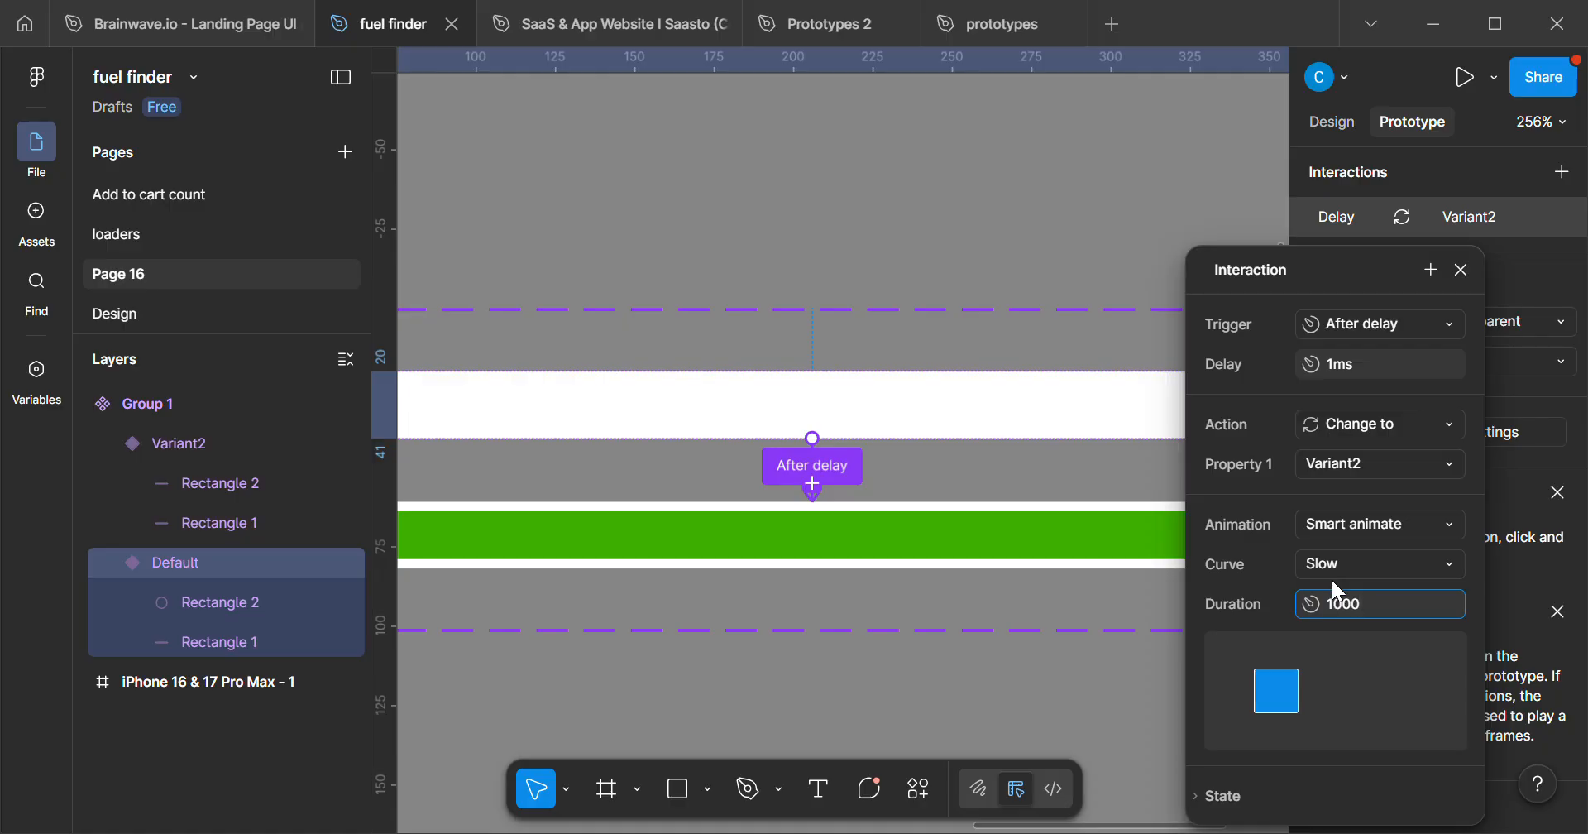
{"action": "key", "text": "Return"}
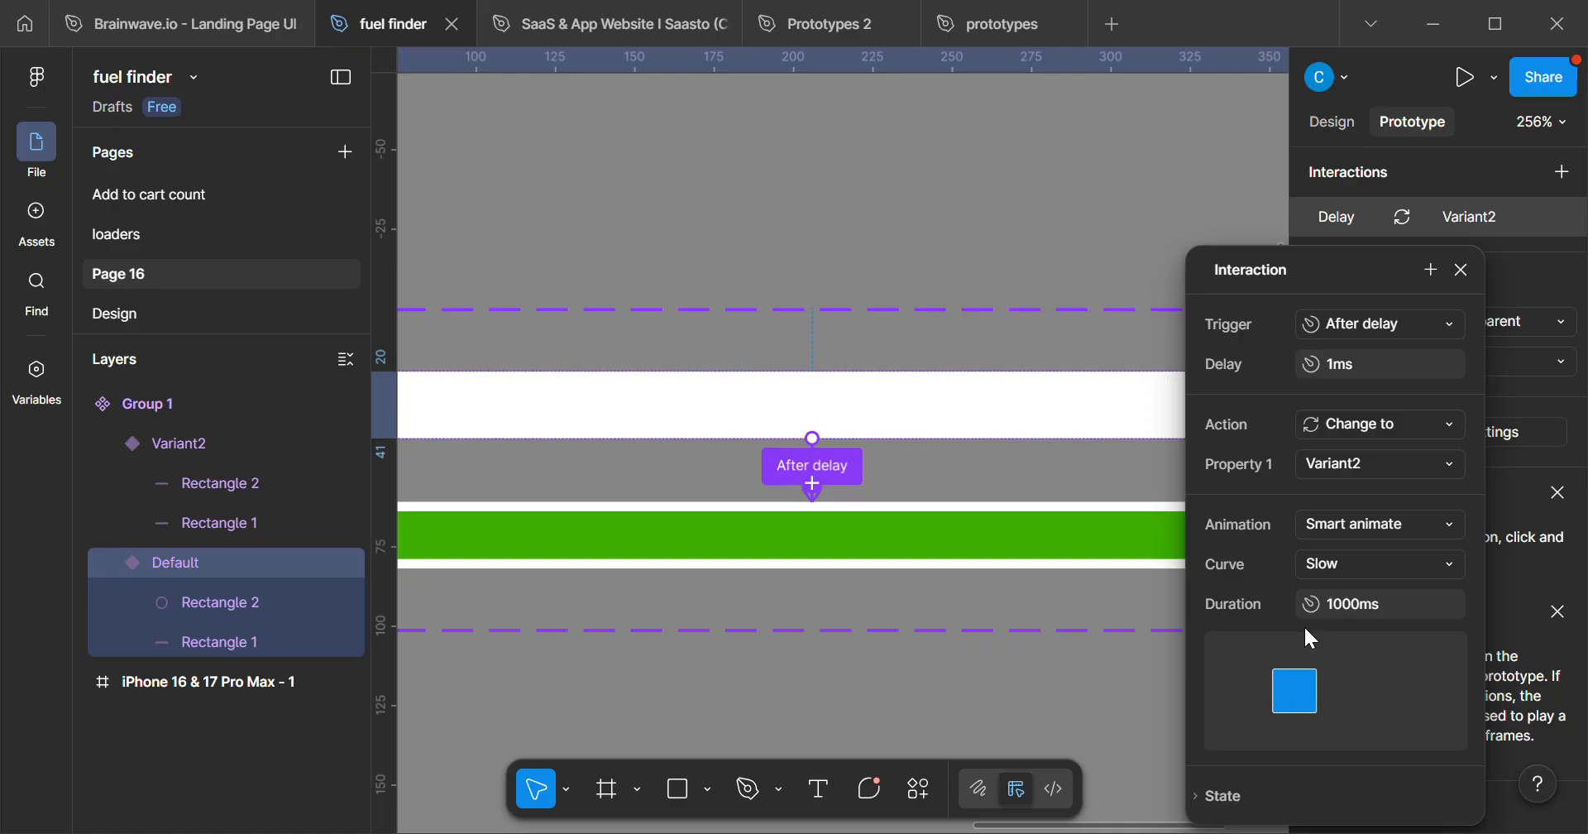
{"action": "left_click", "coordinate": [1047, 612]}
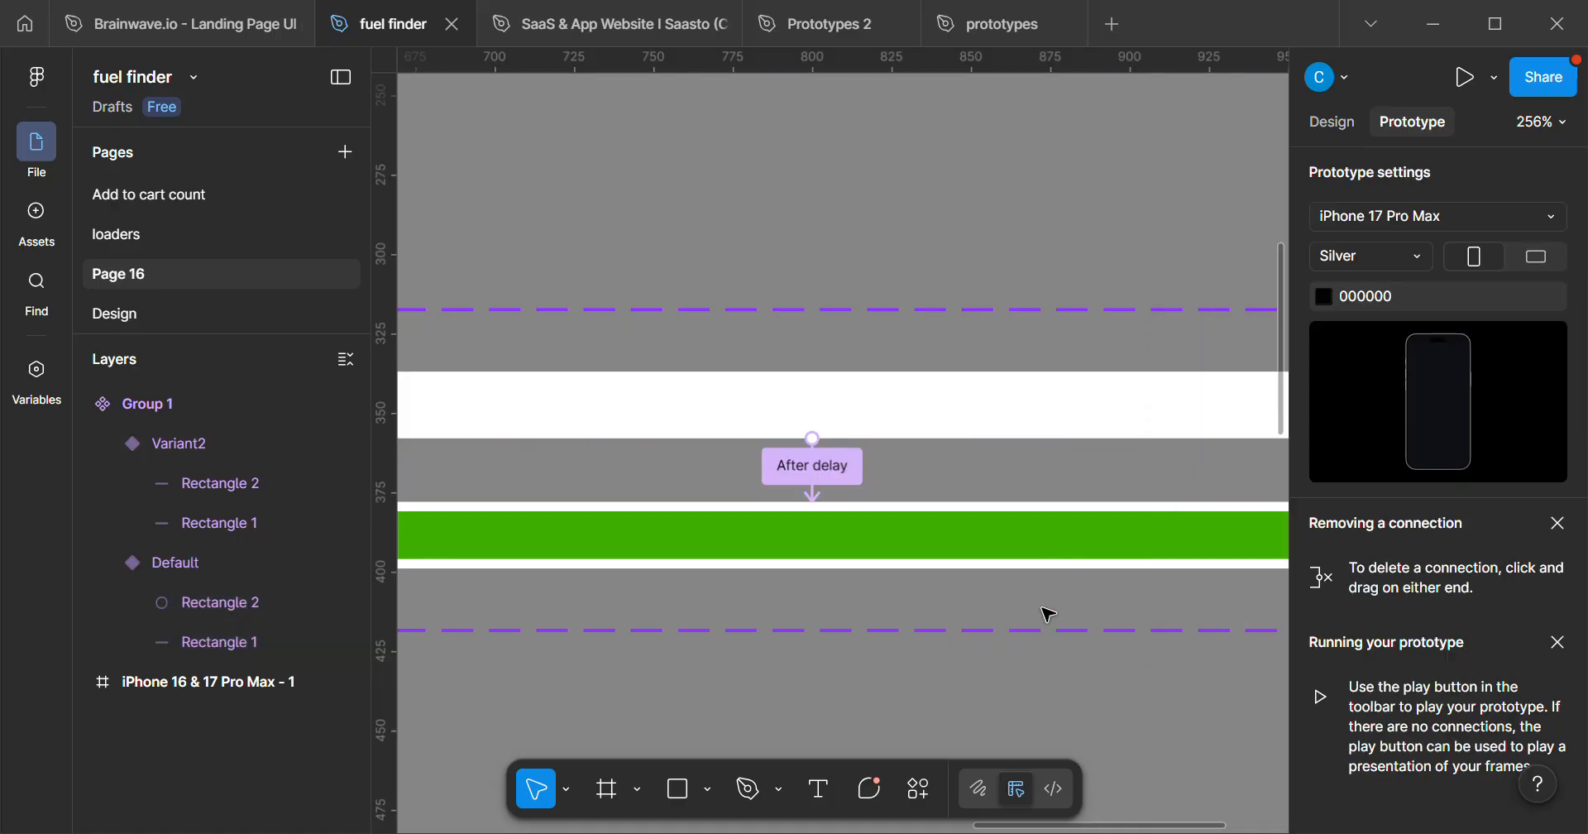
- Create a prototype connection from Variant2 back to the Default variant
{"action": "scroll", "coordinate": [960, 560], "scroll_direction": "down", "scroll_amount": 3}
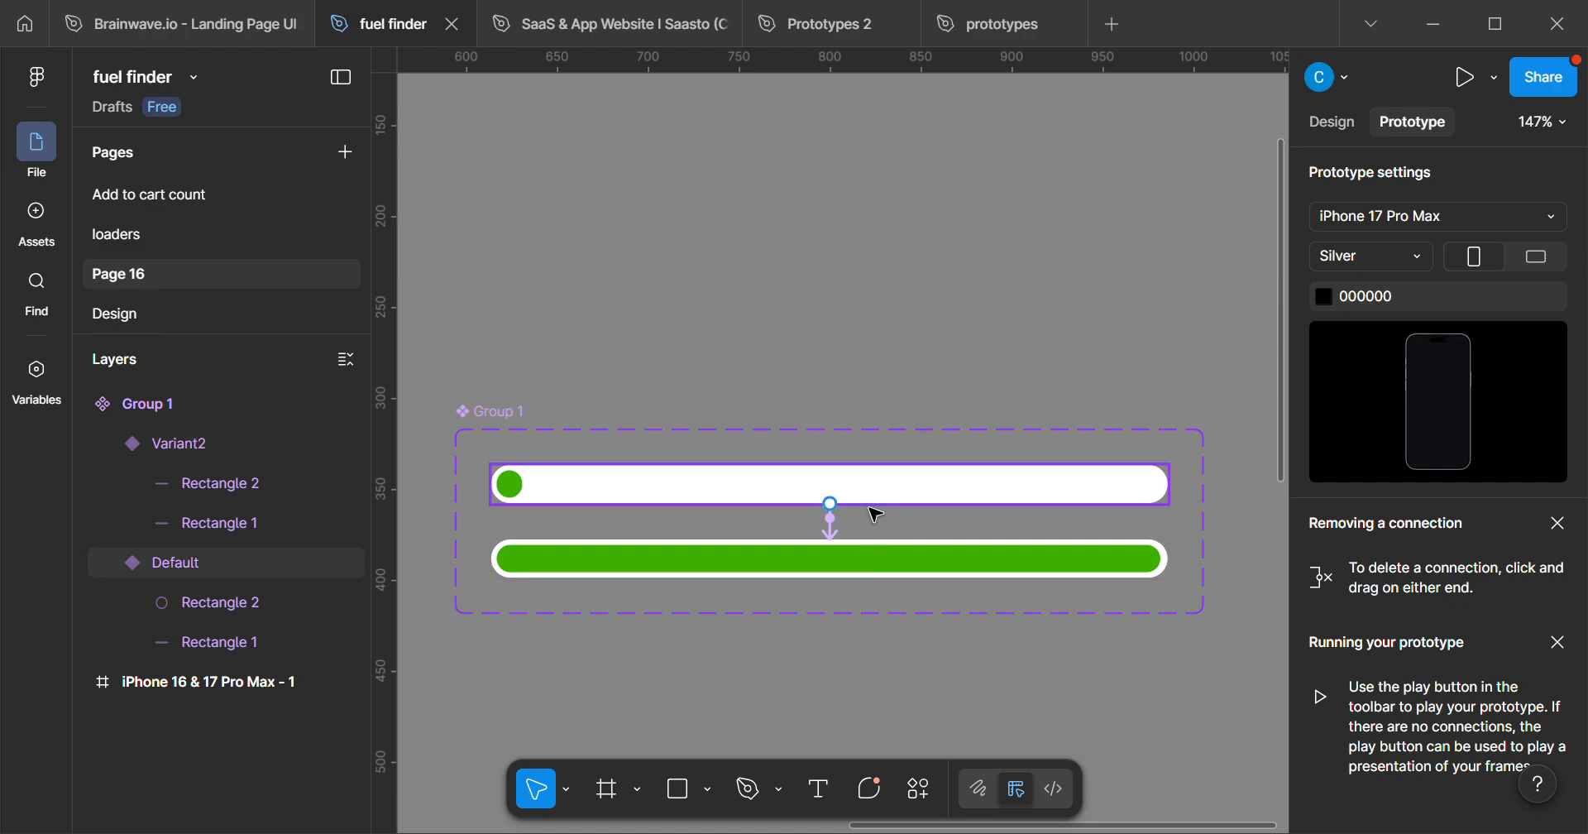
{"action": "left_click", "coordinate": [866, 569]}
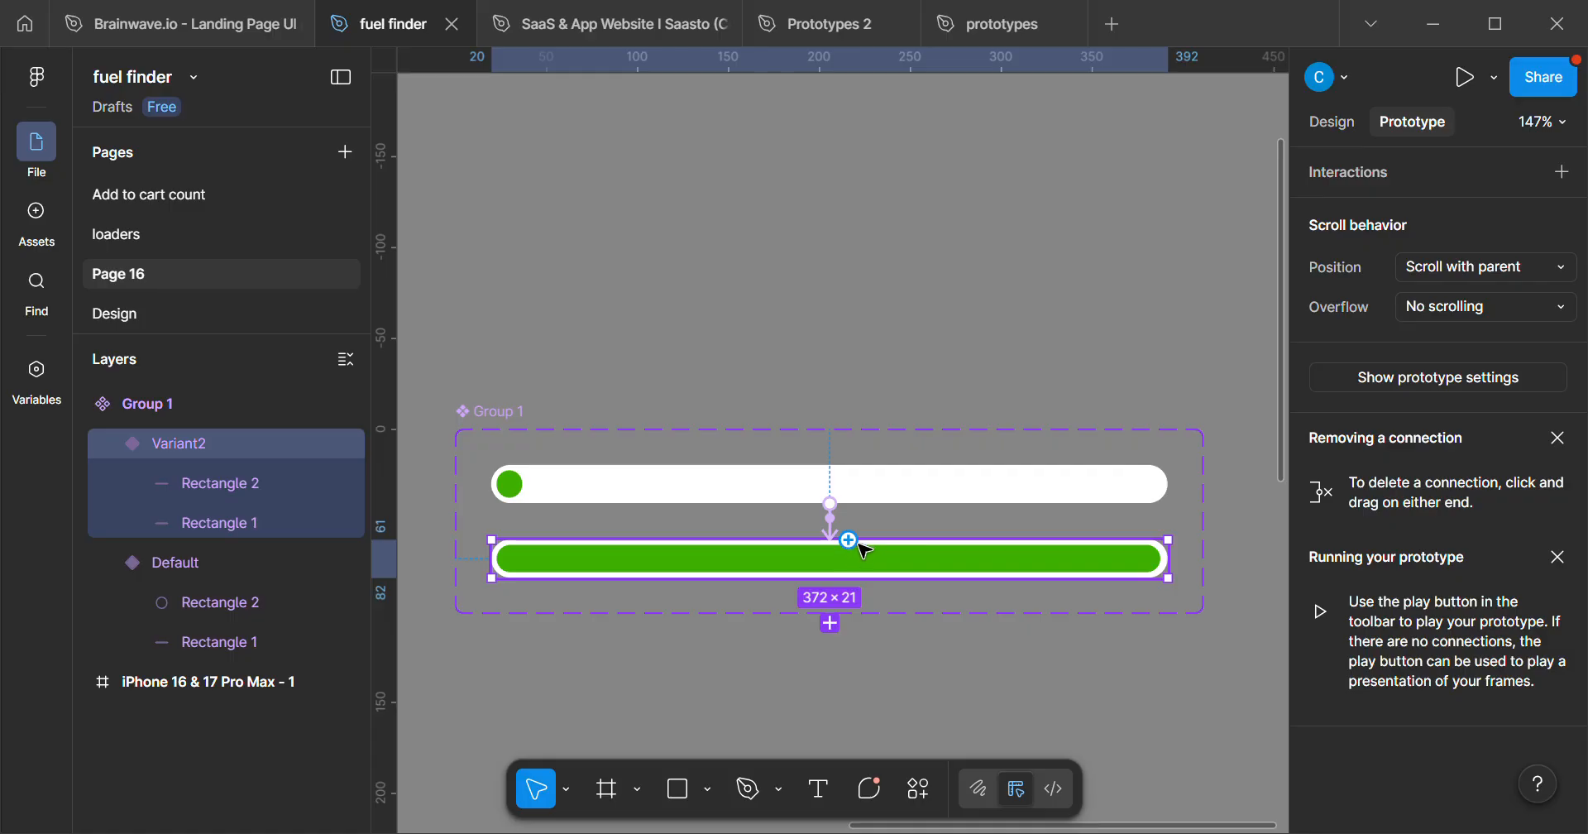
{"action": "left_click_drag", "start_coordinate": [861, 545], "coordinate": [893, 507]}
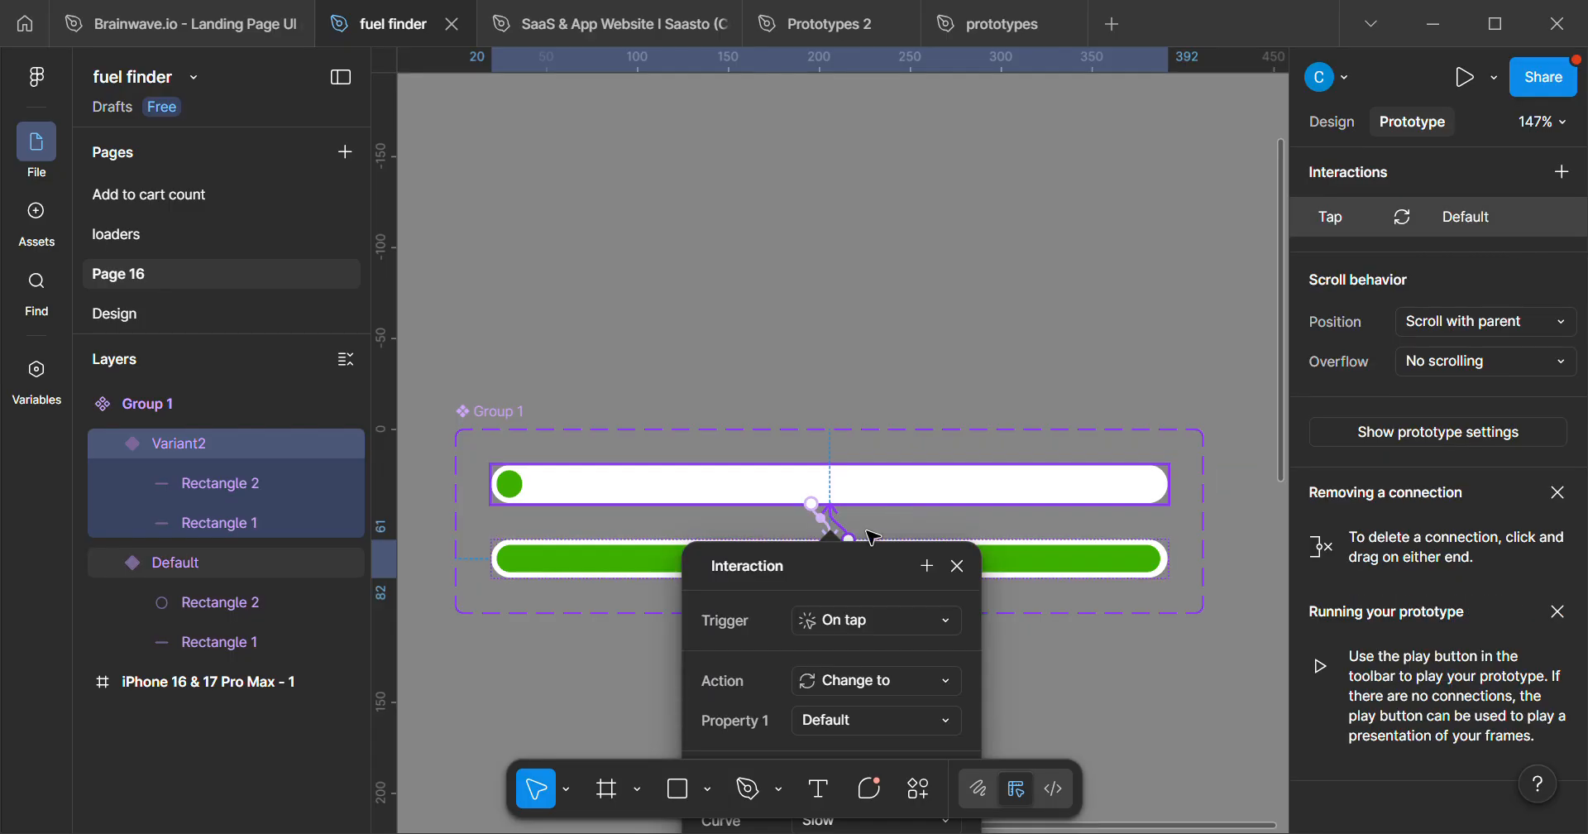
- Make Variant2's interaction back to Default trigger after a delay of 1 ms
{"action": "left_click_drag", "start_coordinate": [851, 568], "coordinate": [1377, 202]}
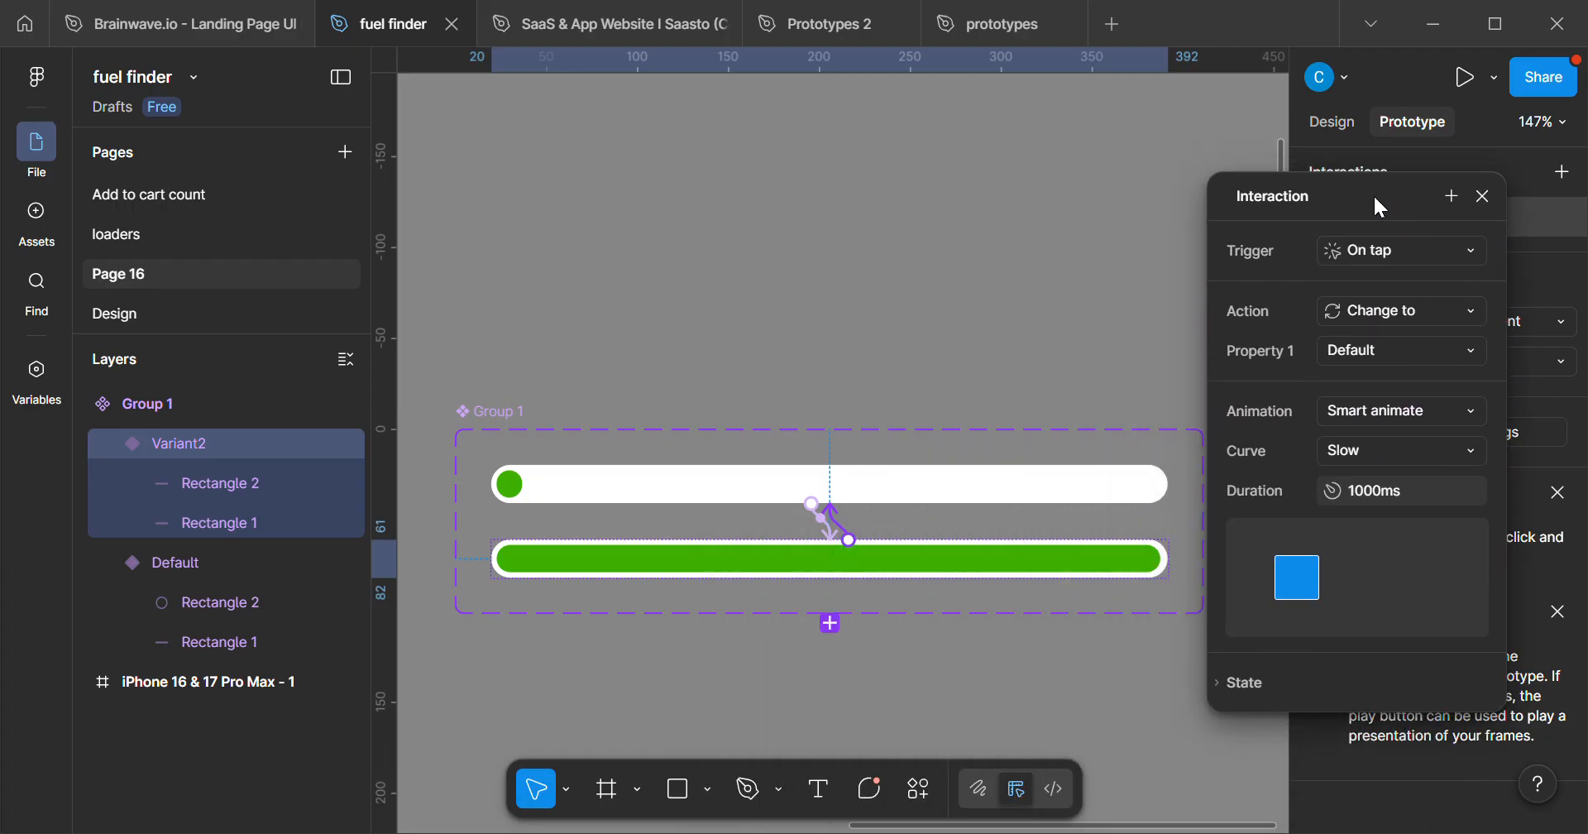
{"action": "left_click", "coordinate": [1398, 250]}
{"action": "left_click", "coordinate": [1393, 551]}
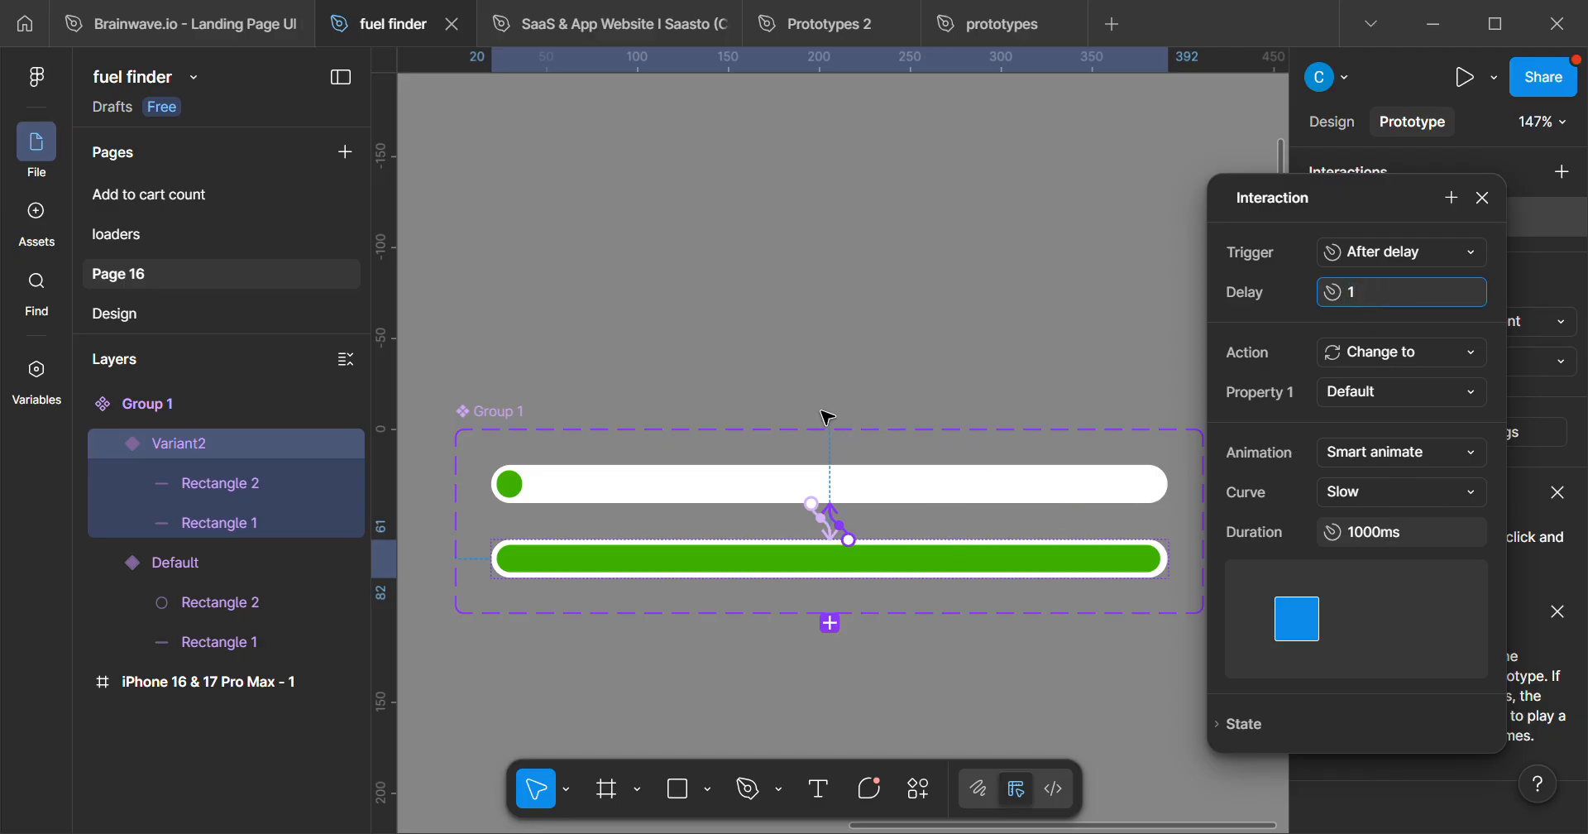
{"action": "left_click", "coordinate": [863, 381]}
- Place an instance of the Default loading bar variant inside the iPhone 16 & 17 Pro Max - 1 frame
{"action": "scroll", "coordinate": [946, 365], "scroll_direction": "down", "scroll_amount": 6}
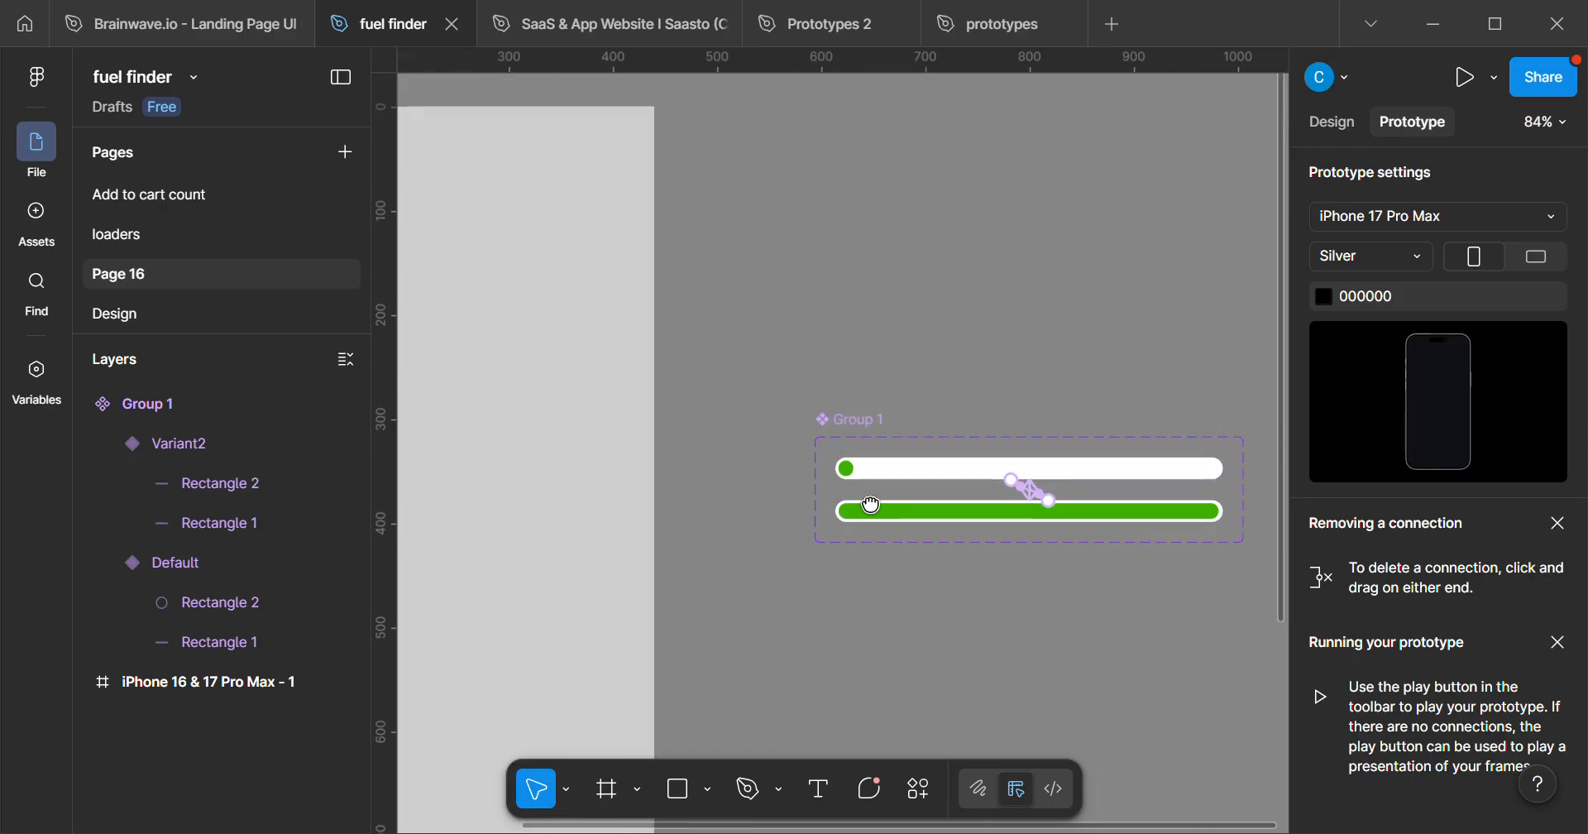
{"action": "scroll", "coordinate": [910, 488], "scroll_direction": "left", "scroll_amount": 2}
{"action": "left_click", "coordinate": [985, 456]}
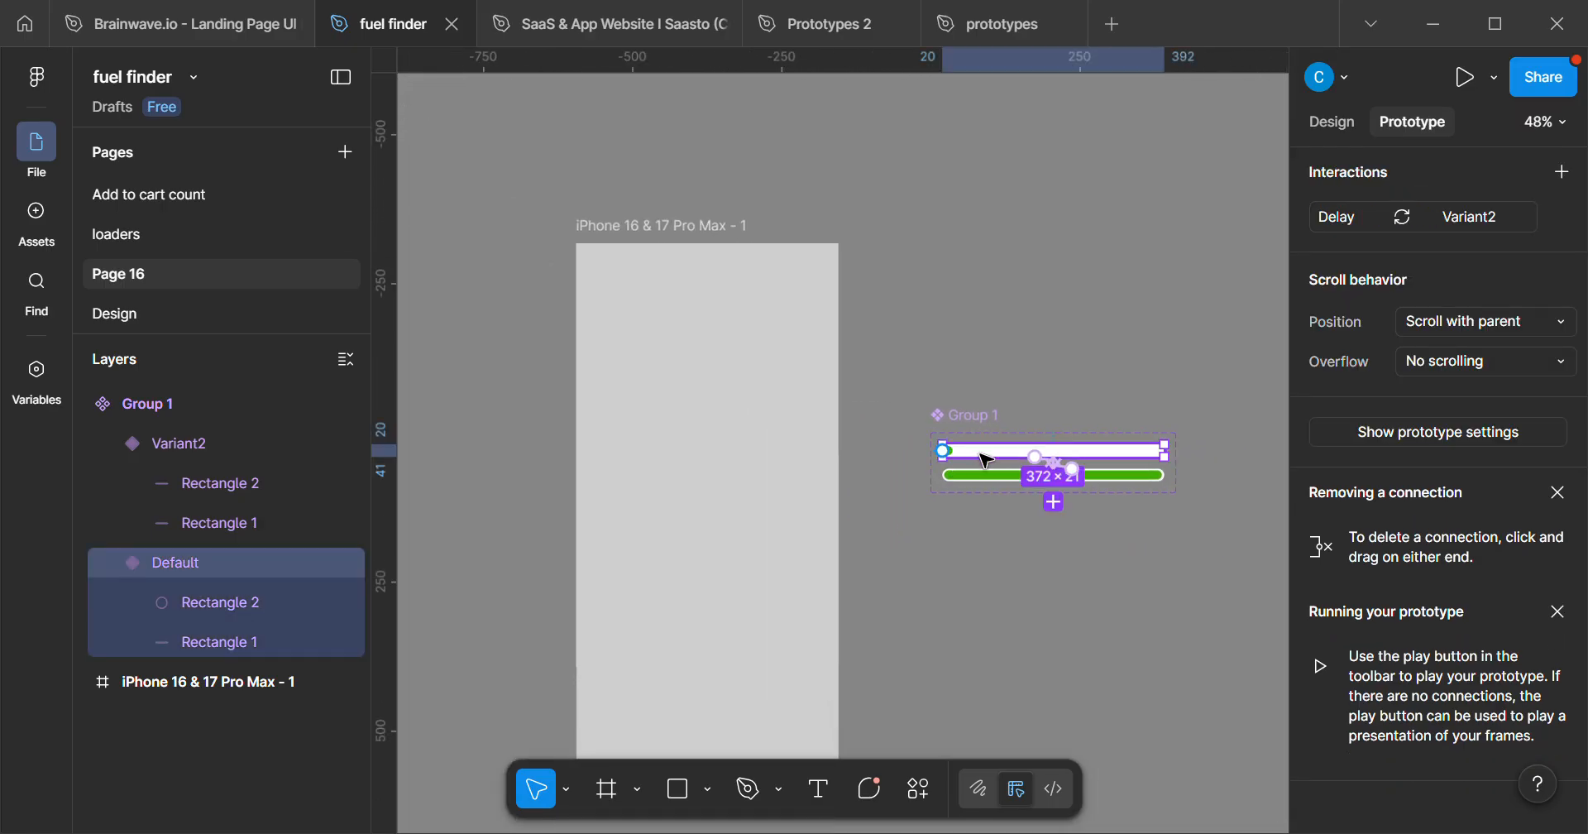
{"action": "left_click_drag", "start_coordinate": [984, 460], "coordinate": [655, 484]}
{"action": "key", "text": "shift+2"}
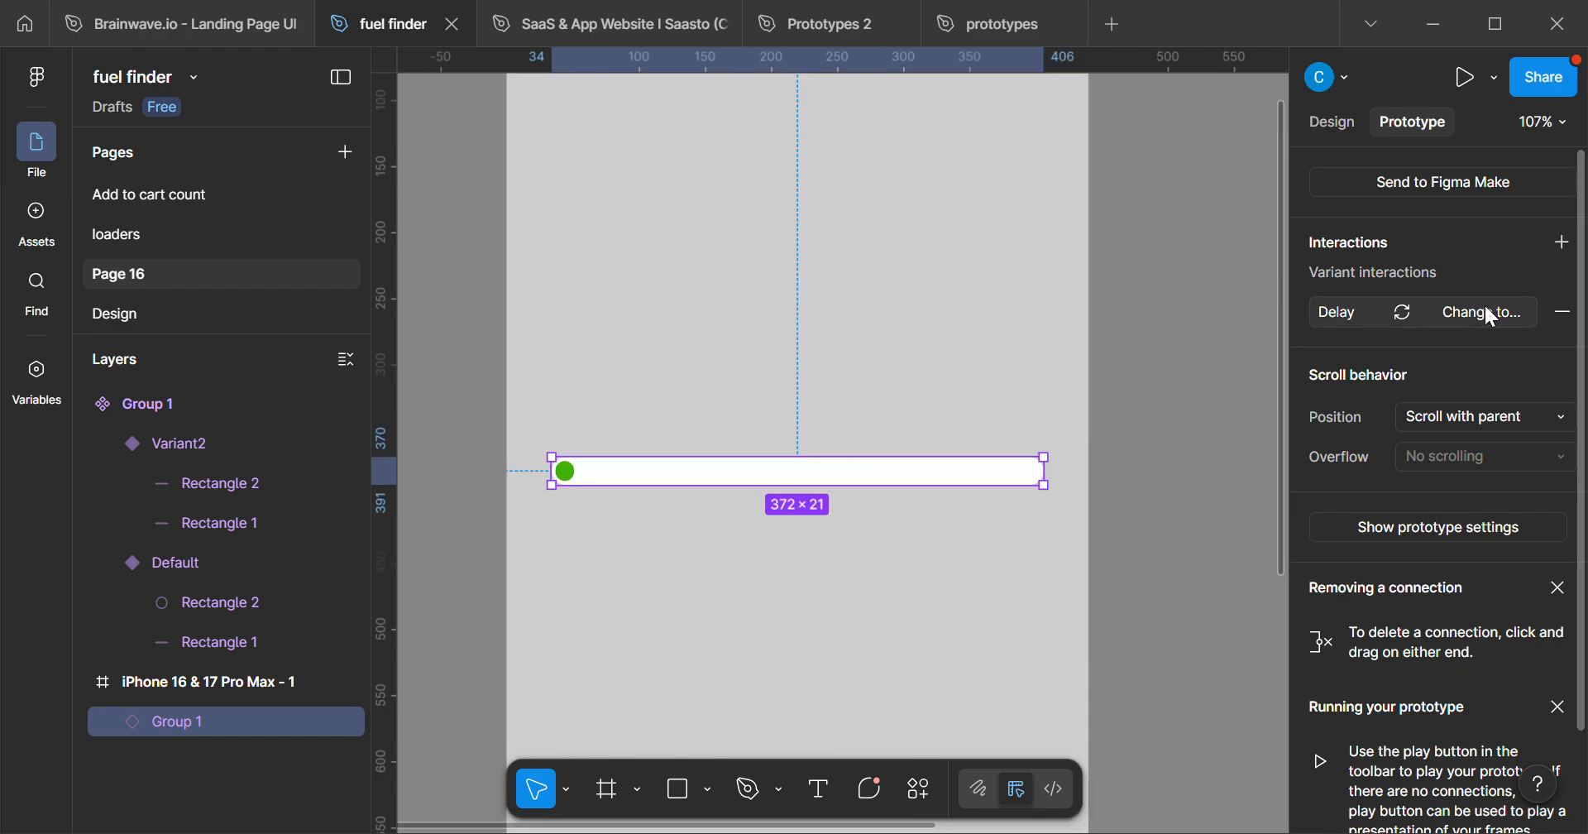
- Centre the loading bar instance horizontally in the phone frame and preview the prototype
{"action": "left_click", "coordinate": [1333, 123]}
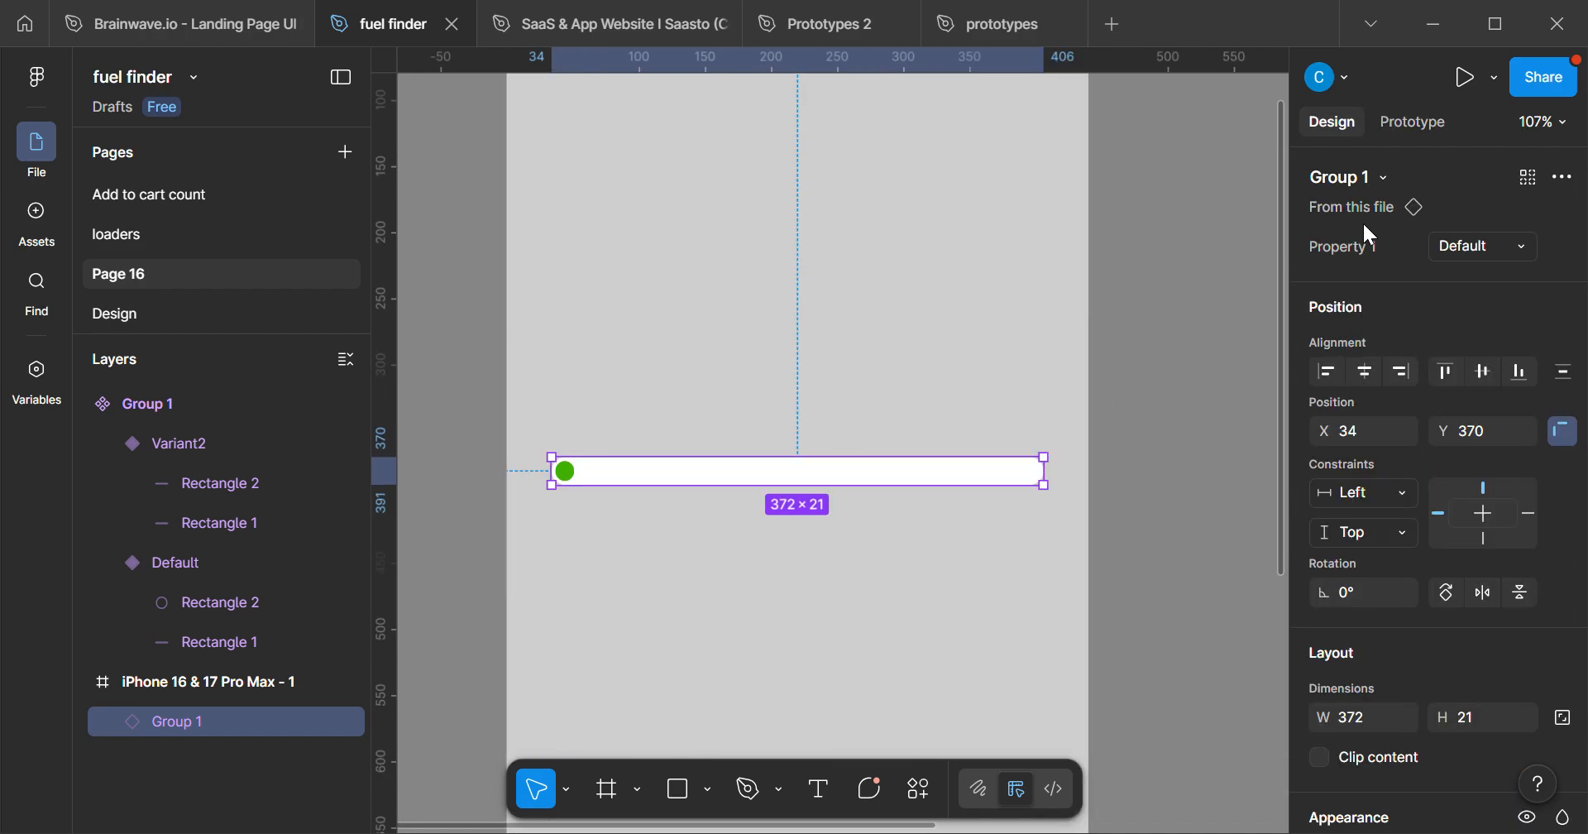
{"action": "left_click", "coordinate": [1377, 369]}
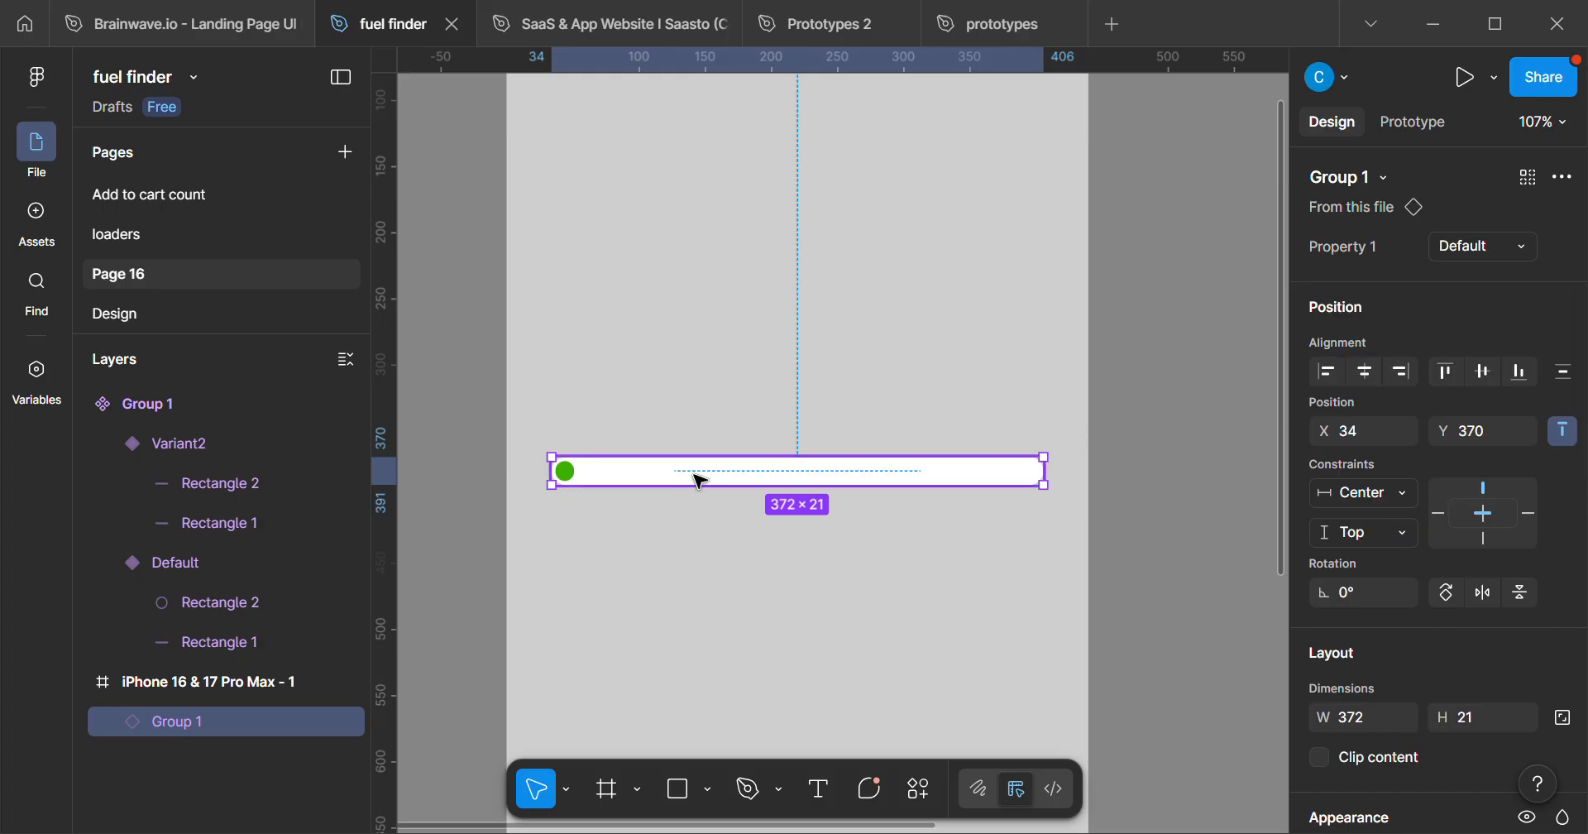
{"action": "key", "text": "shift+space"}
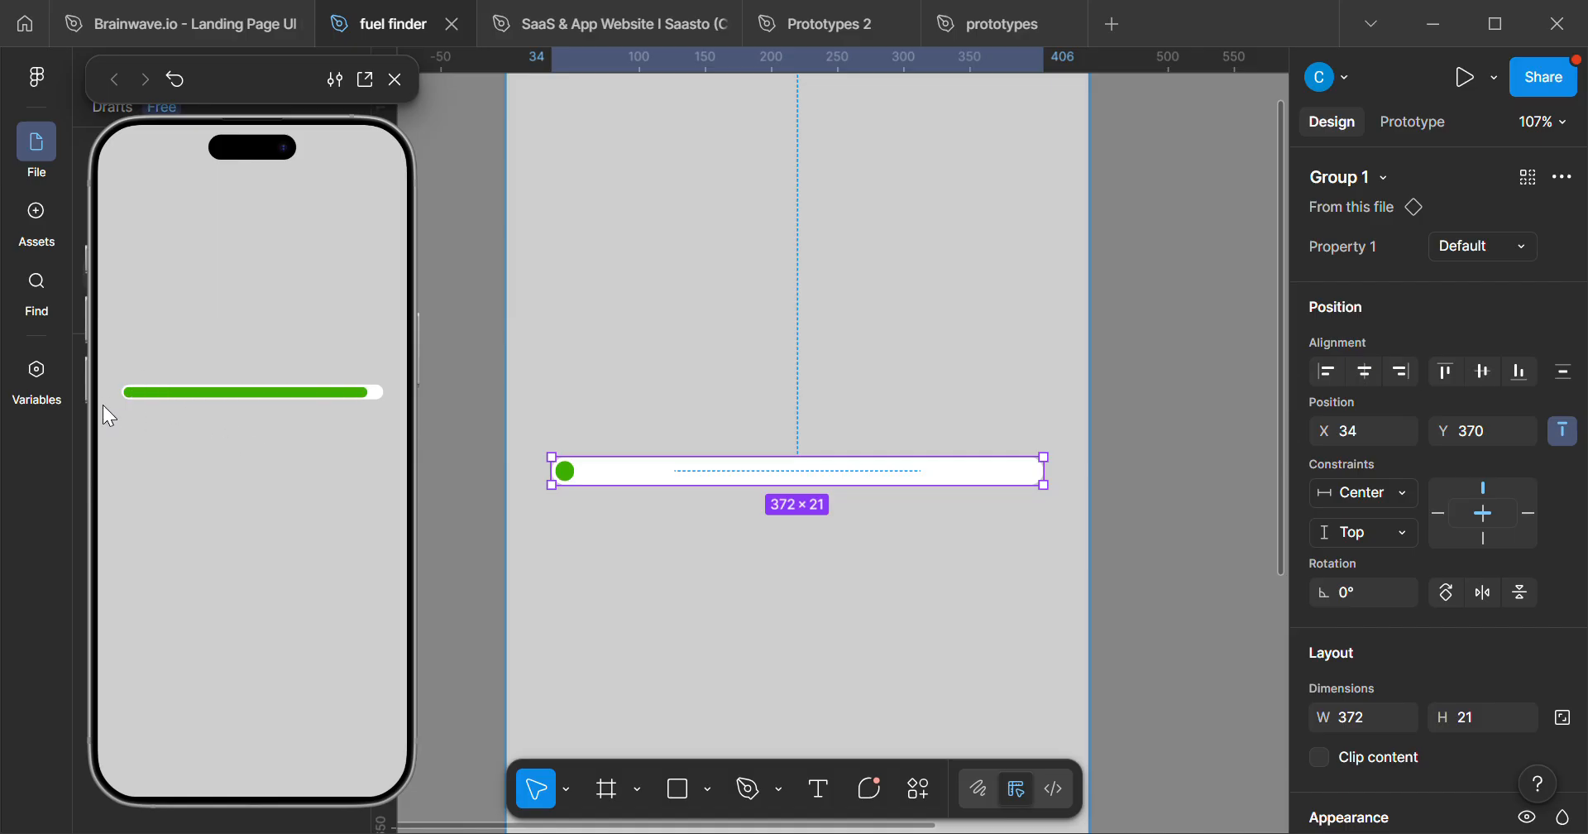
- Change the animation of the Variant2 to Default interaction to Instant
{"action": "scroll", "coordinate": [673, 464], "scroll_direction": "down", "scroll_amount": 5}
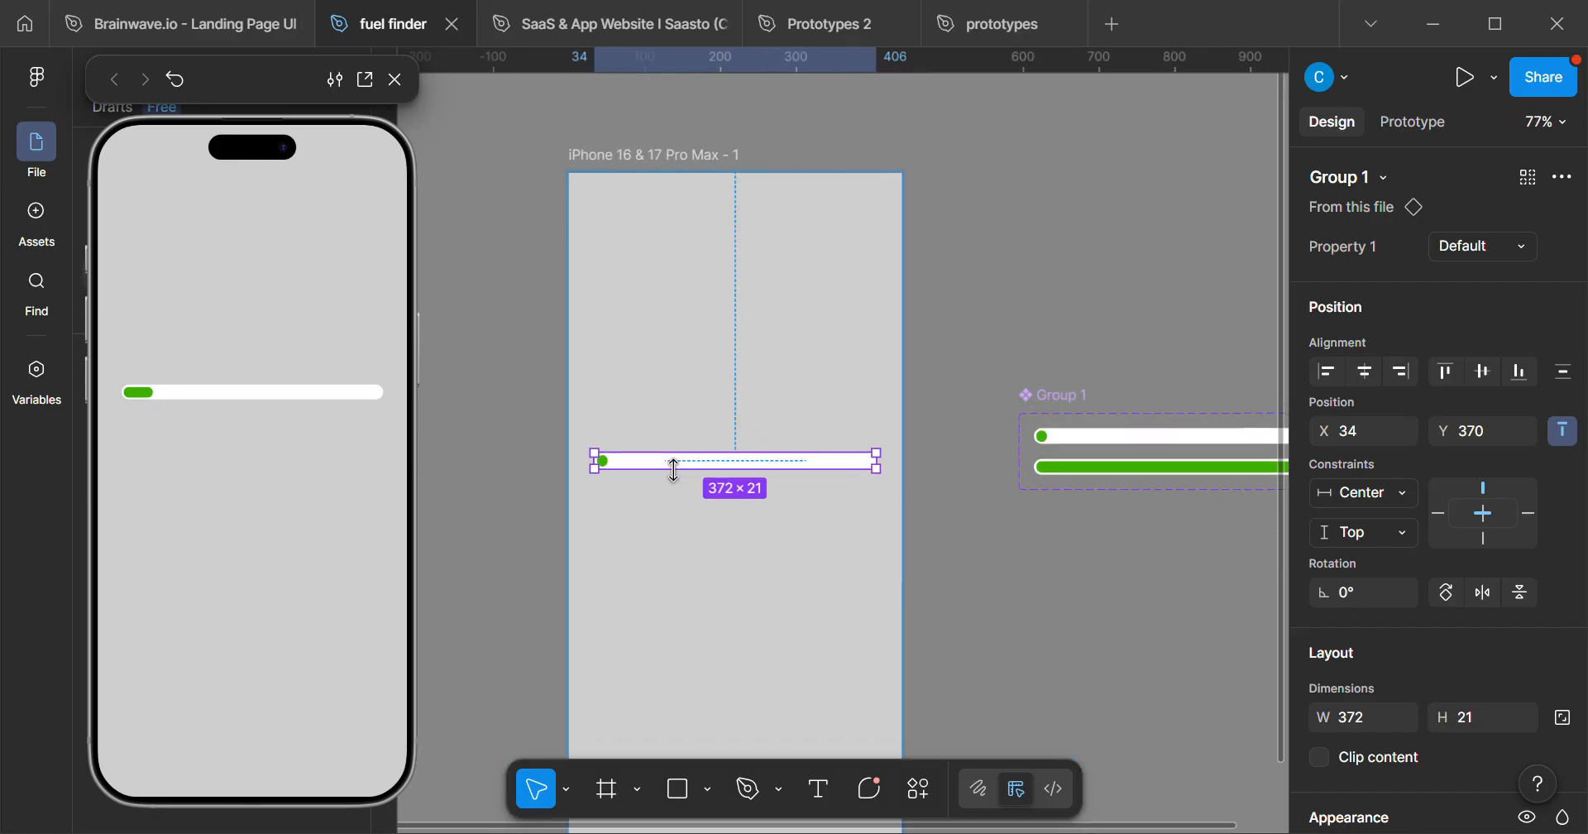
{"action": "left_click_drag", "start_coordinate": [832, 465], "coordinate": [651, 518]}
{"action": "scroll", "coordinate": [1089, 465], "scroll_direction": "up", "scroll_amount": 8}
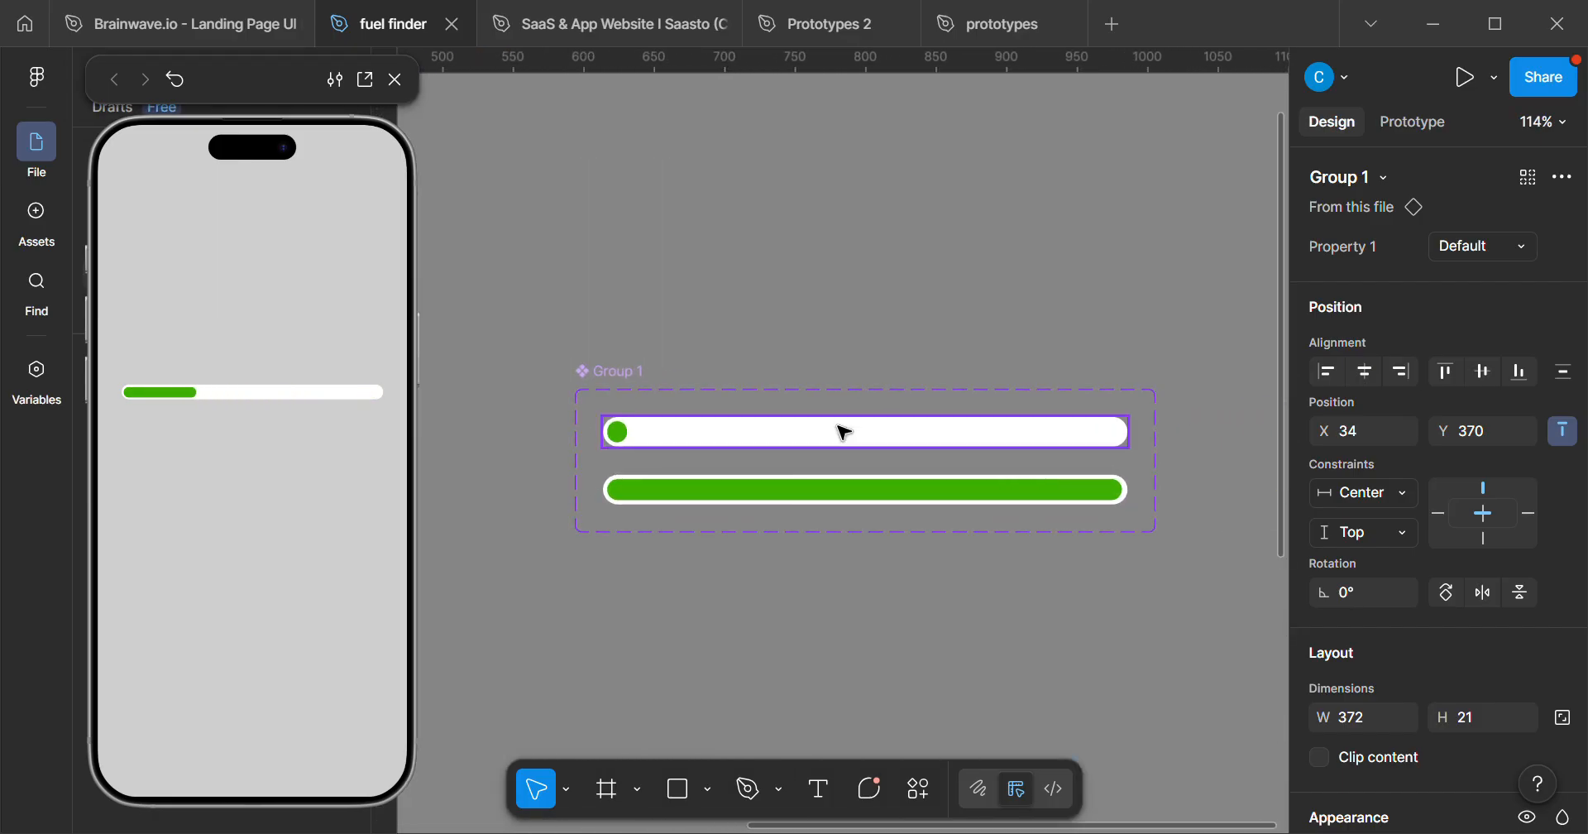
{"action": "double_click", "coordinate": [819, 441]}
{"action": "left_click", "coordinate": [1415, 122]}
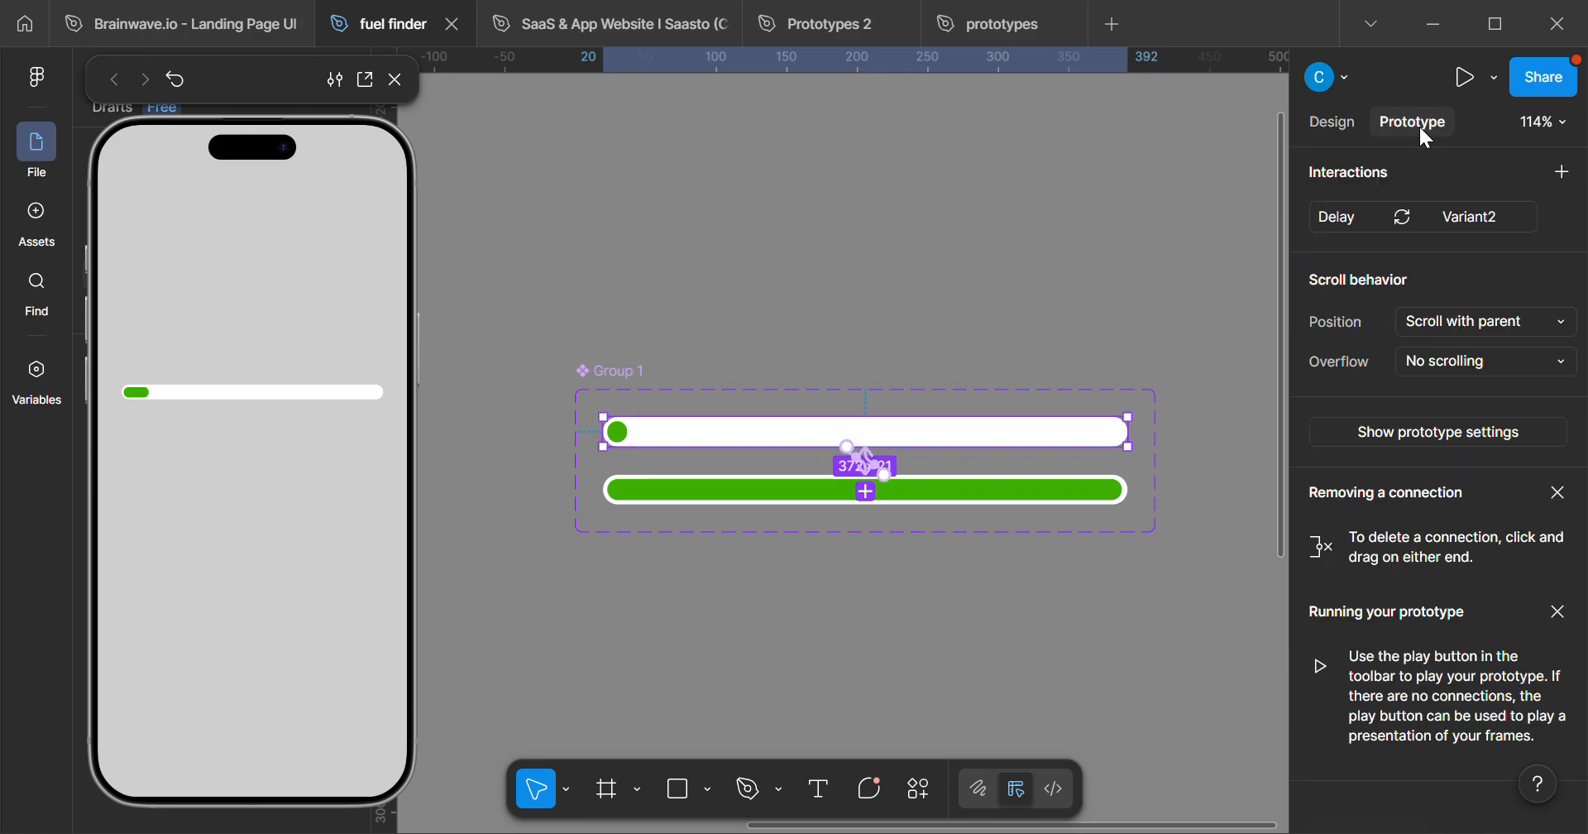
{"action": "scroll", "coordinate": [877, 472], "scroll_direction": "up", "scroll_amount": 3}
{"action": "left_click_drag", "start_coordinate": [891, 470], "coordinate": [1305, 153]}
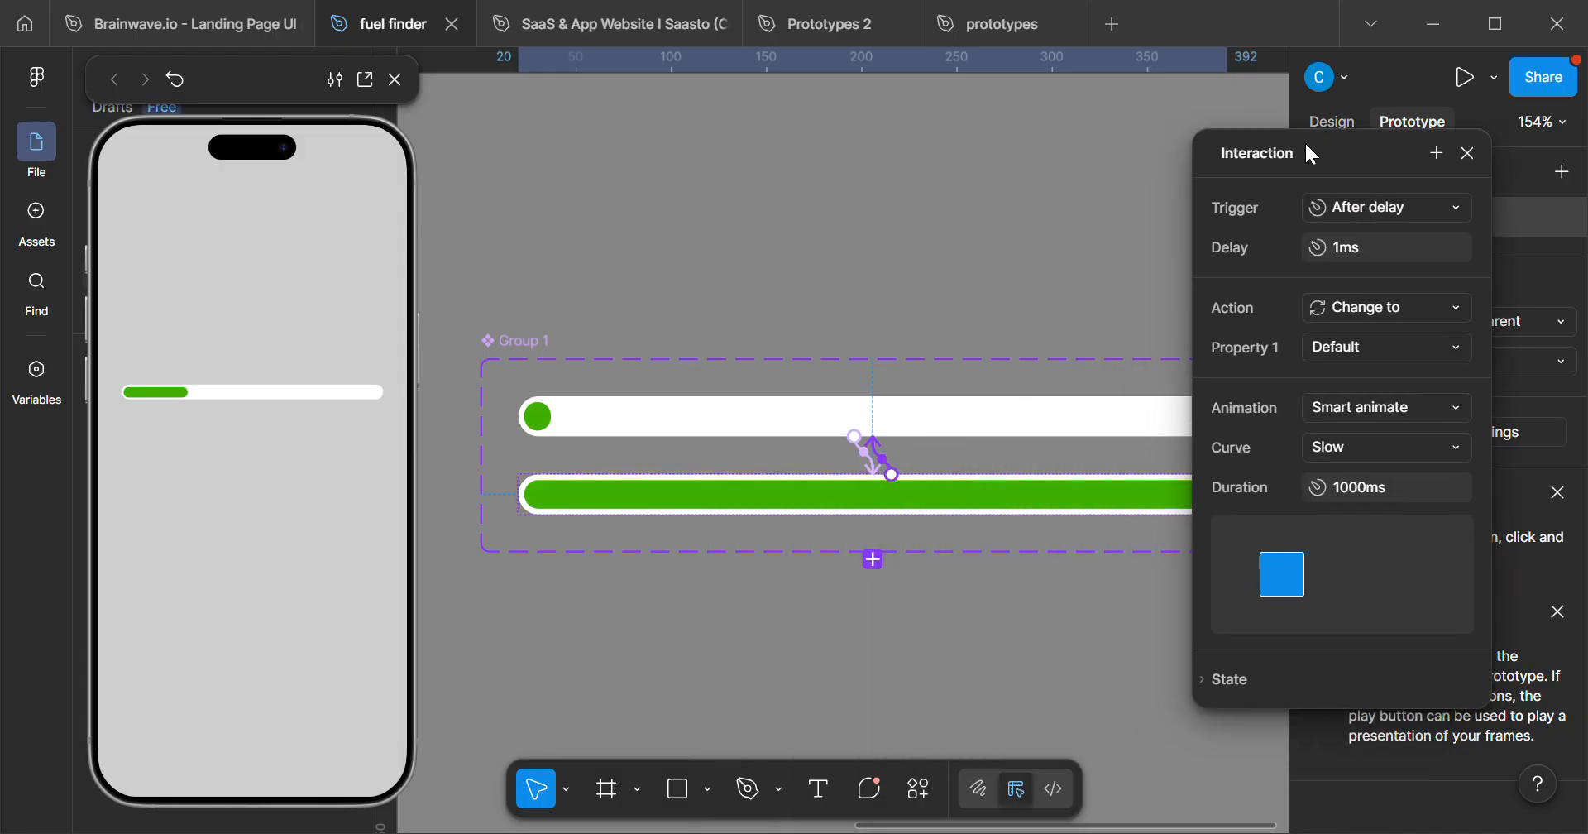
{"action": "left_click", "coordinate": [1456, 416]}
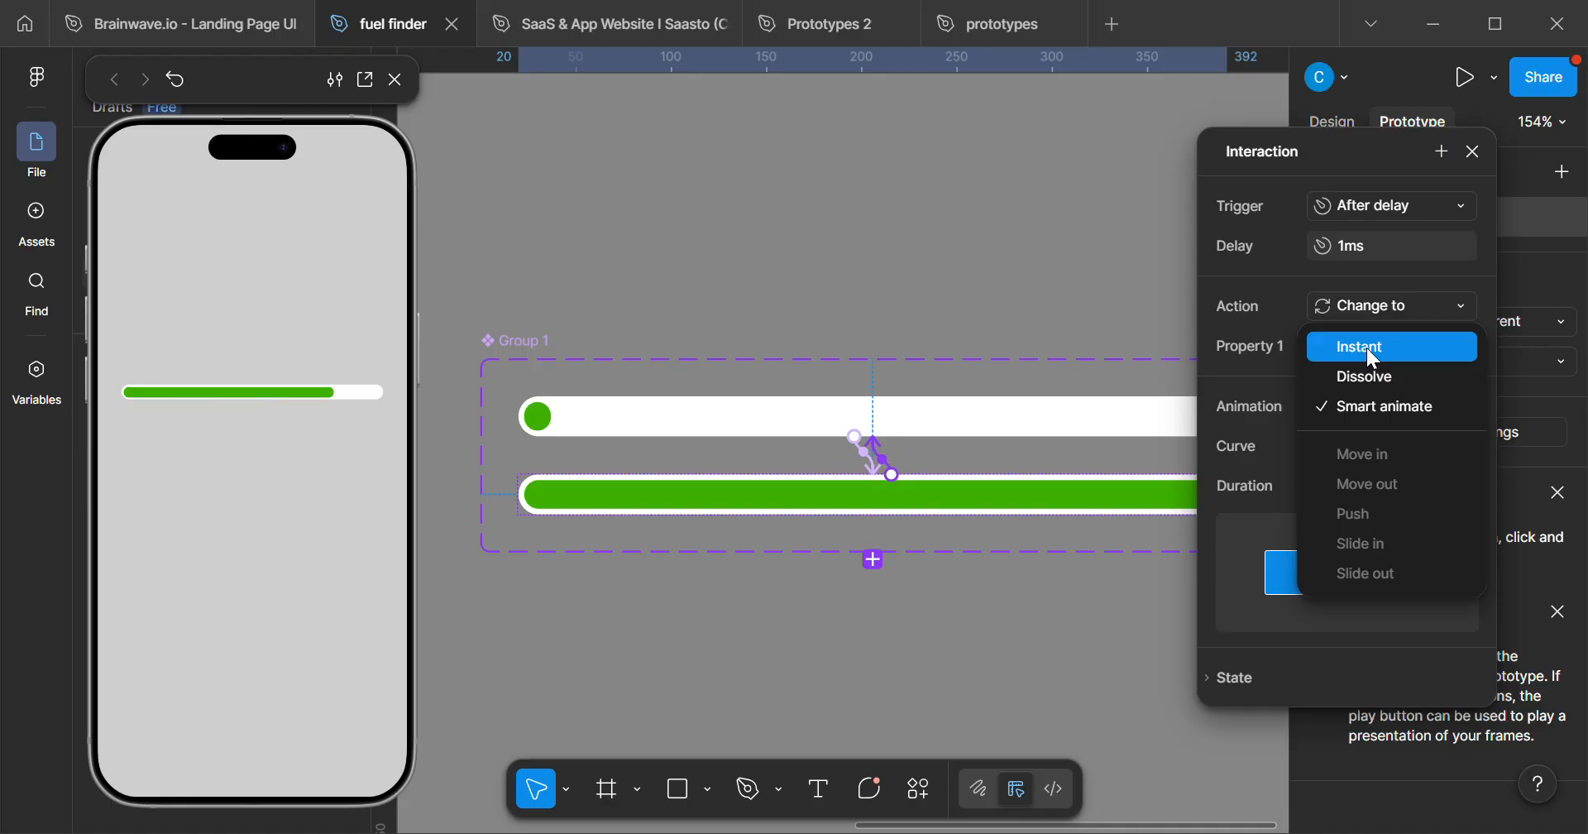
{"action": "left_click", "coordinate": [1372, 358]}
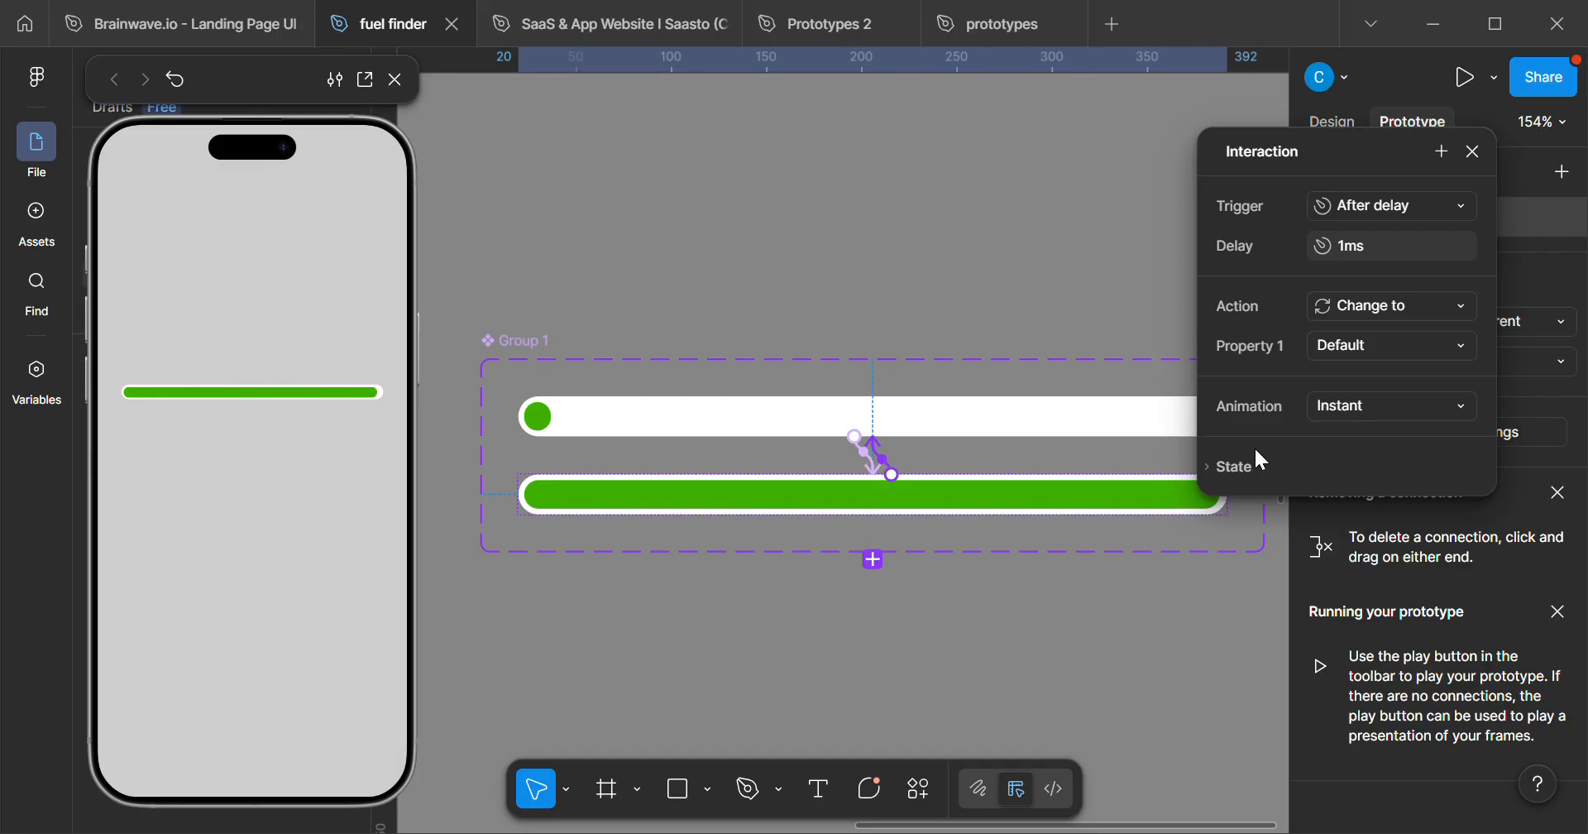
- Set the delay of the Default to Variant2 interaction to 800 ms and restart the preview
{"action": "scroll", "coordinate": [866, 472], "scroll_direction": "up", "scroll_amount": 5, "text": "ctrl"}
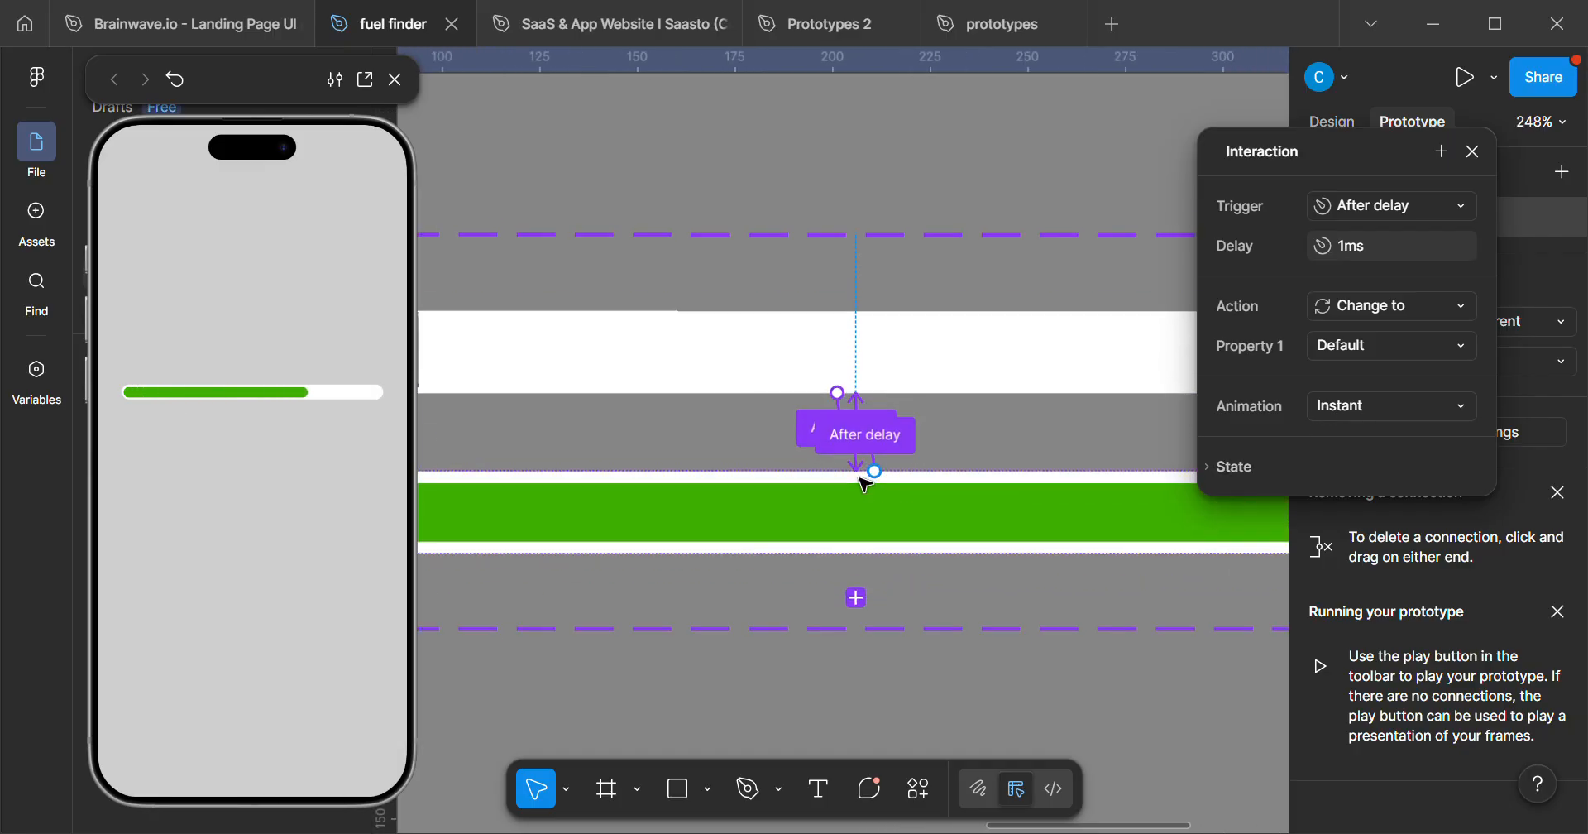
{"action": "left_click", "coordinate": [812, 438]}
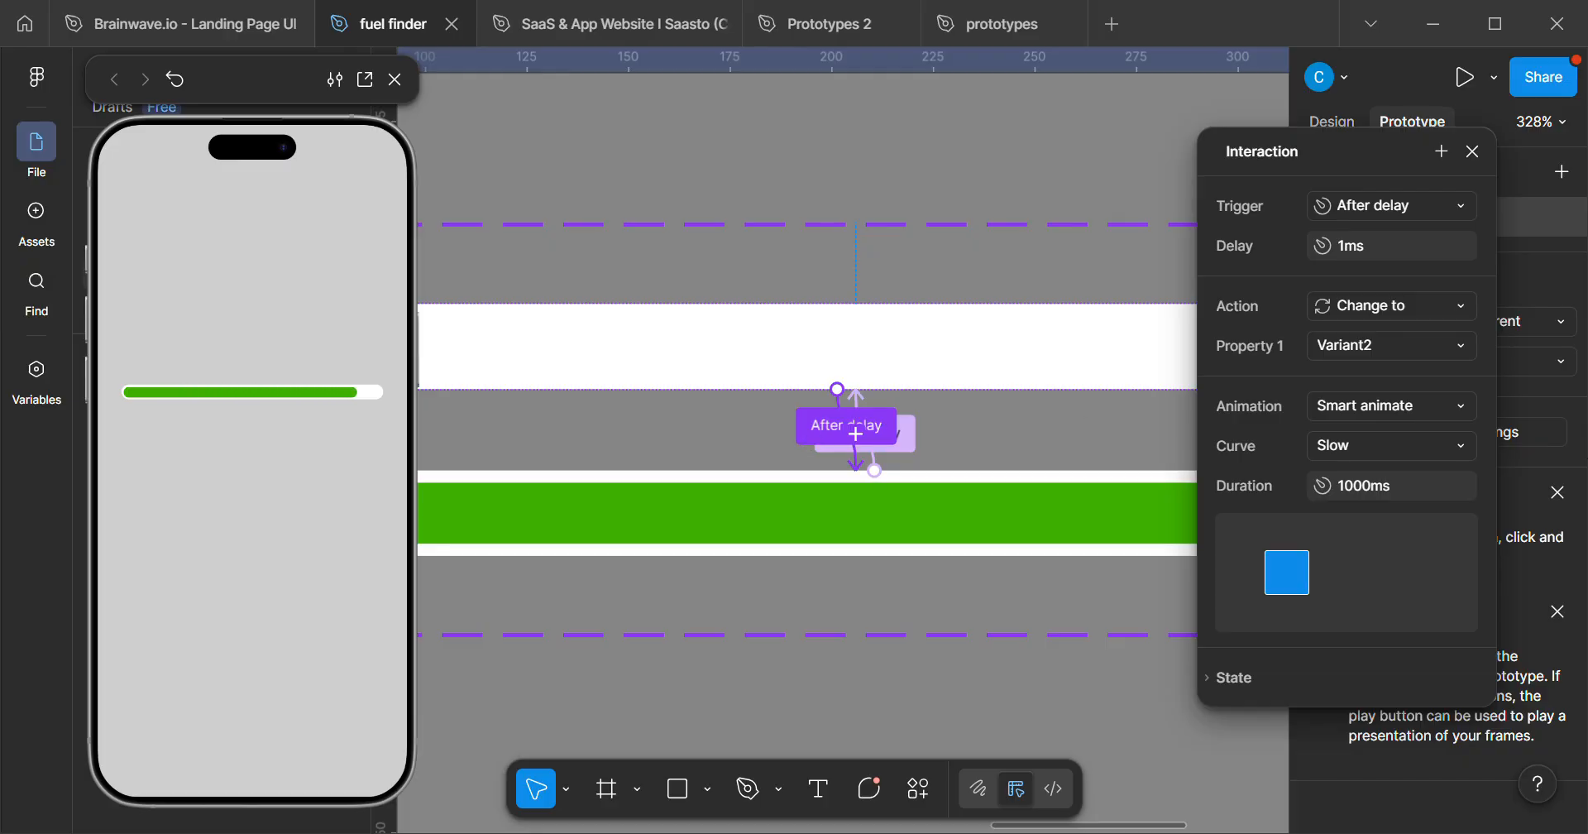
{"action": "left_click", "coordinate": [1386, 239]}
{"action": "type", "text": "800"}
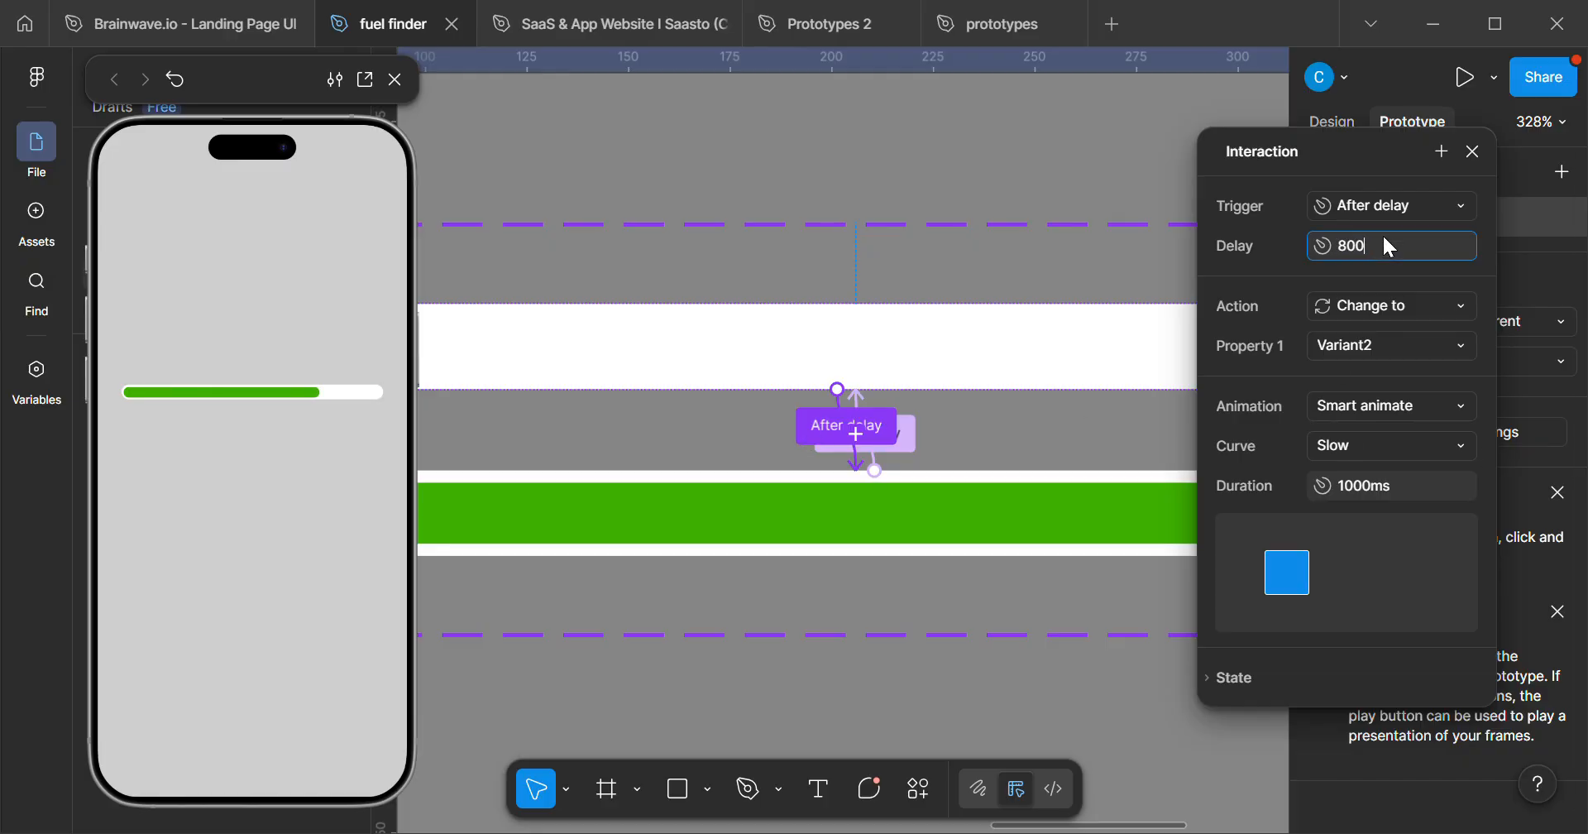
{"action": "key", "text": "Return"}
{"action": "left_click", "coordinate": [175, 78]}
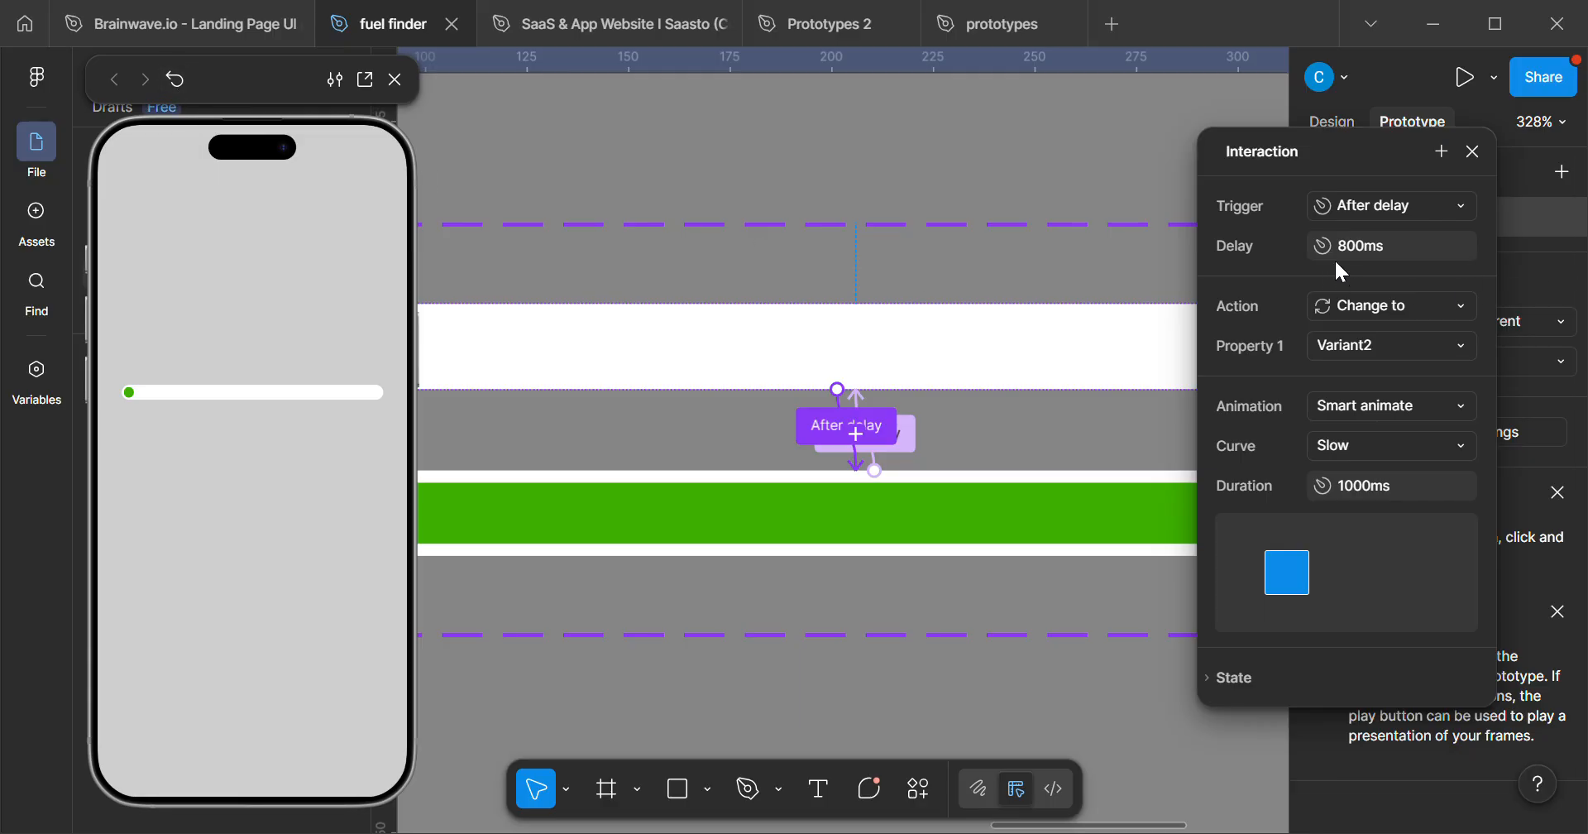
- Set the delay of the Default to Variant2 interaction to 300 ms
{"action": "left_click", "coordinate": [1355, 248]}
{"action": "type", "text": "300"}
{"action": "key", "text": "Return"}
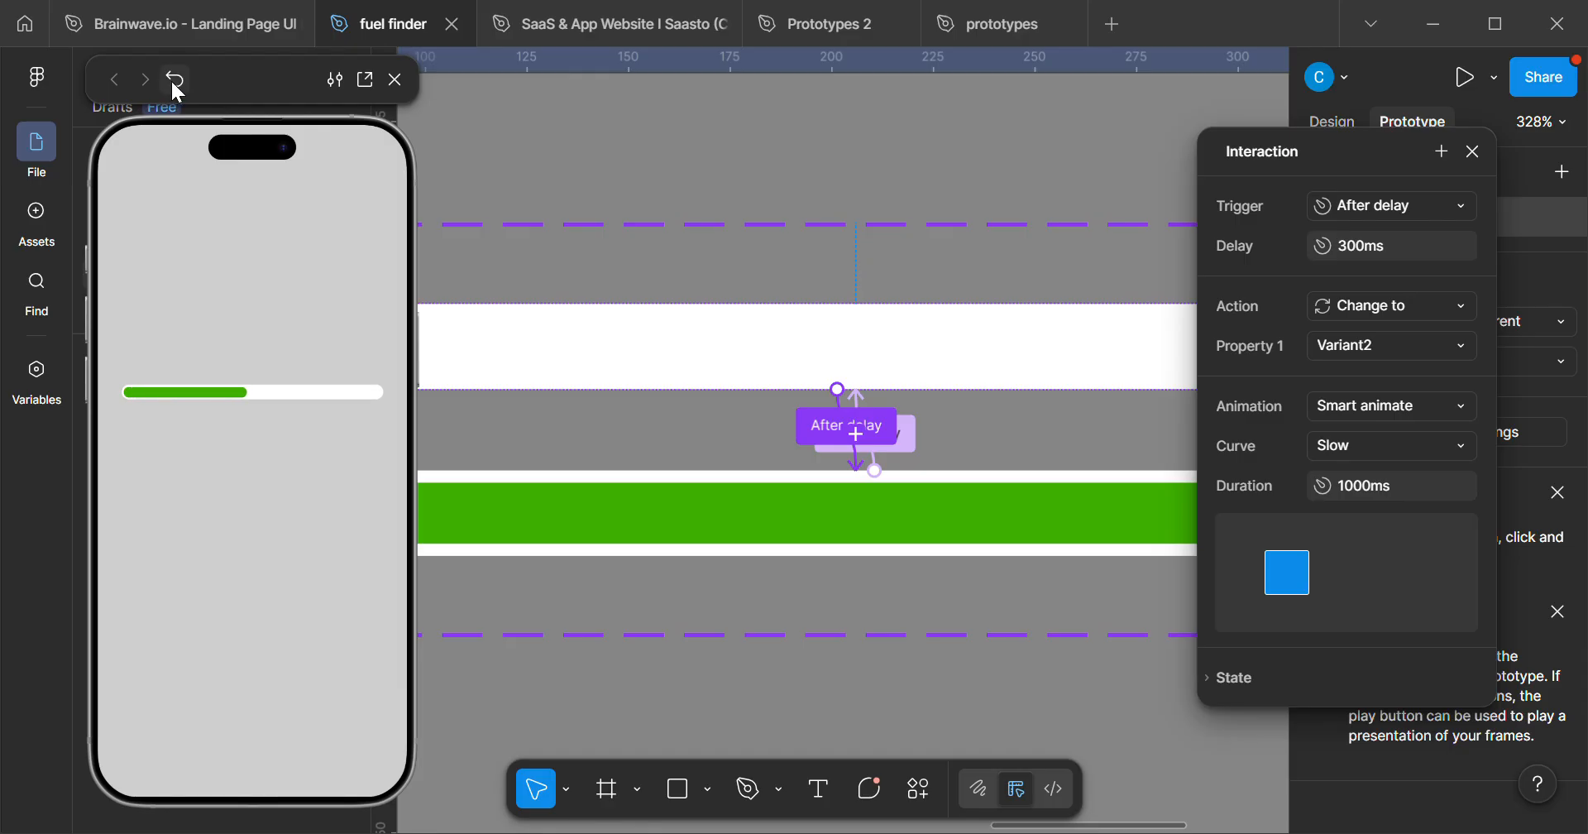
- Set the Smart animate duration of the Default to Variant2 interaction to 200 ms and restart the preview
{"action": "left_click", "coordinate": [1363, 484]}
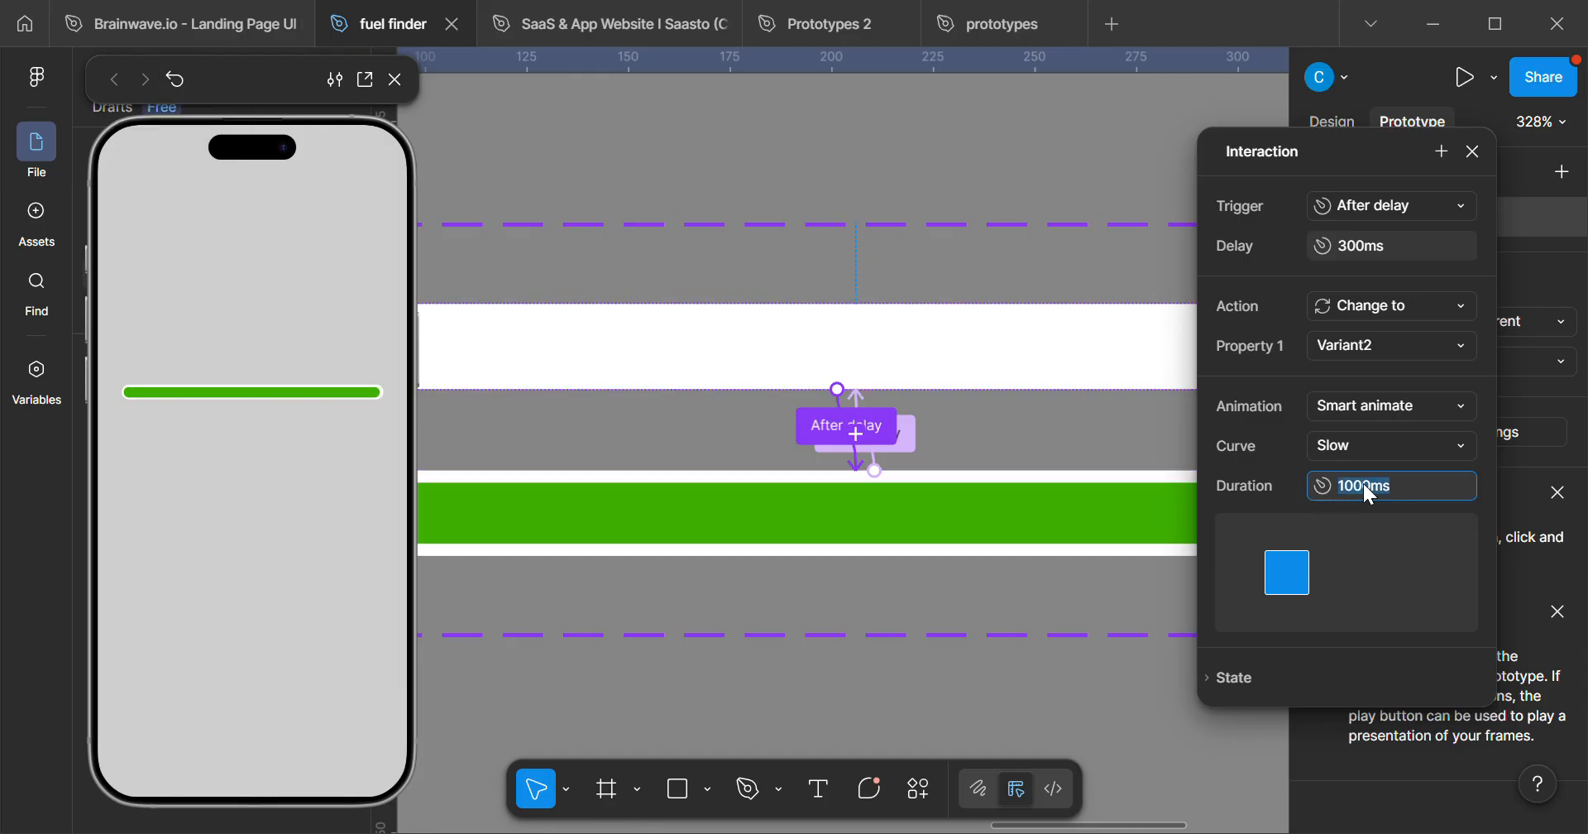
{"action": "type", "text": "200"}
{"action": "key", "text": "Return"}
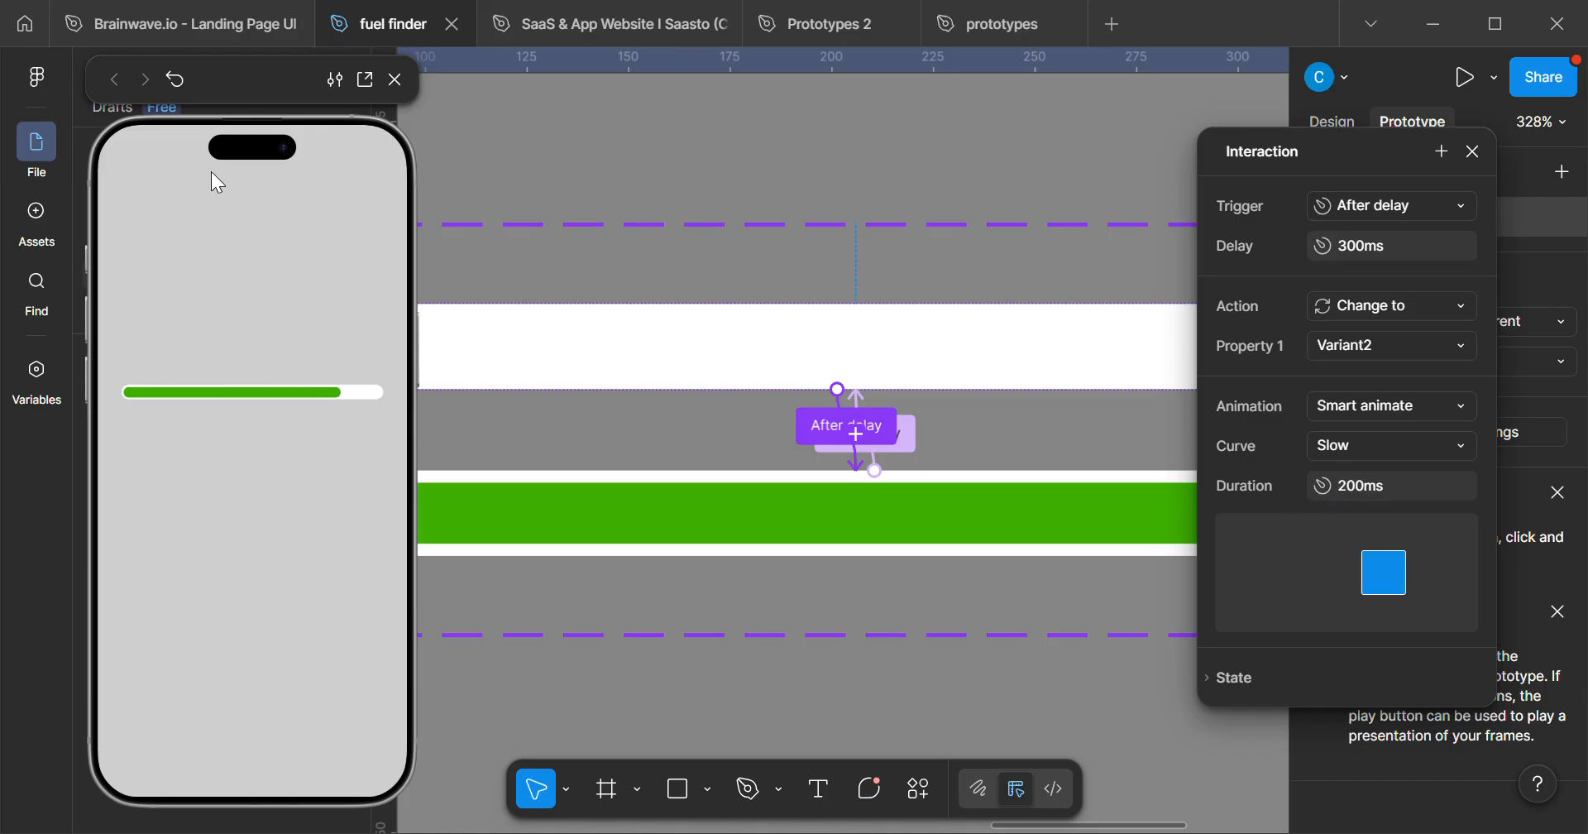
{"action": "left_click", "coordinate": [176, 81]}
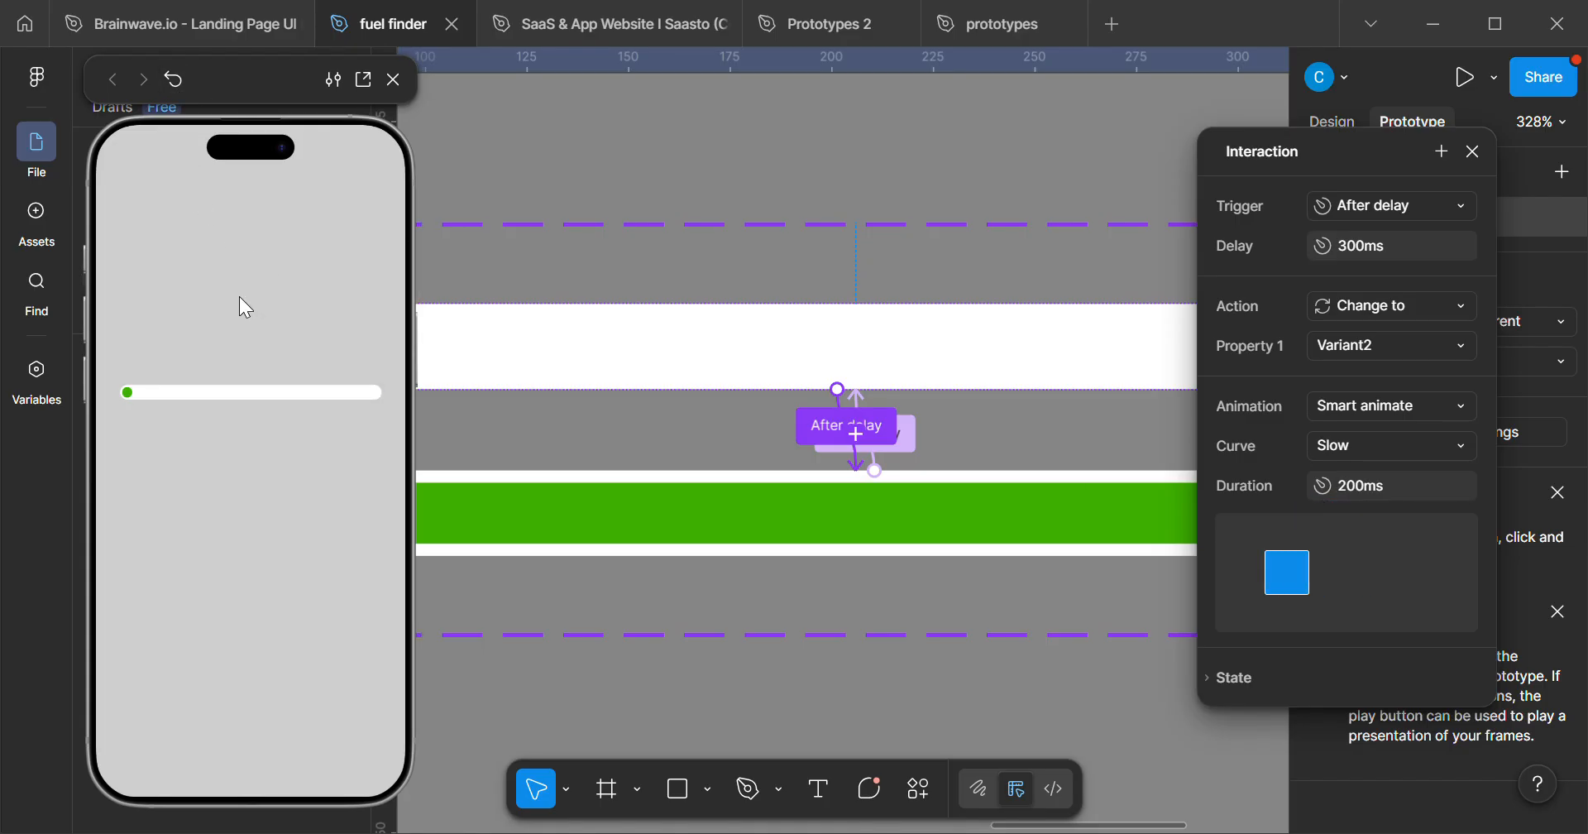
- Set the Default to Variant2 animation's duration to 2000 ms, restart the preview and close the interaction settings
{"action": "left_click", "coordinate": [1366, 490]}
{"action": "type", "text": "0"}
{"action": "key", "text": "Return"}
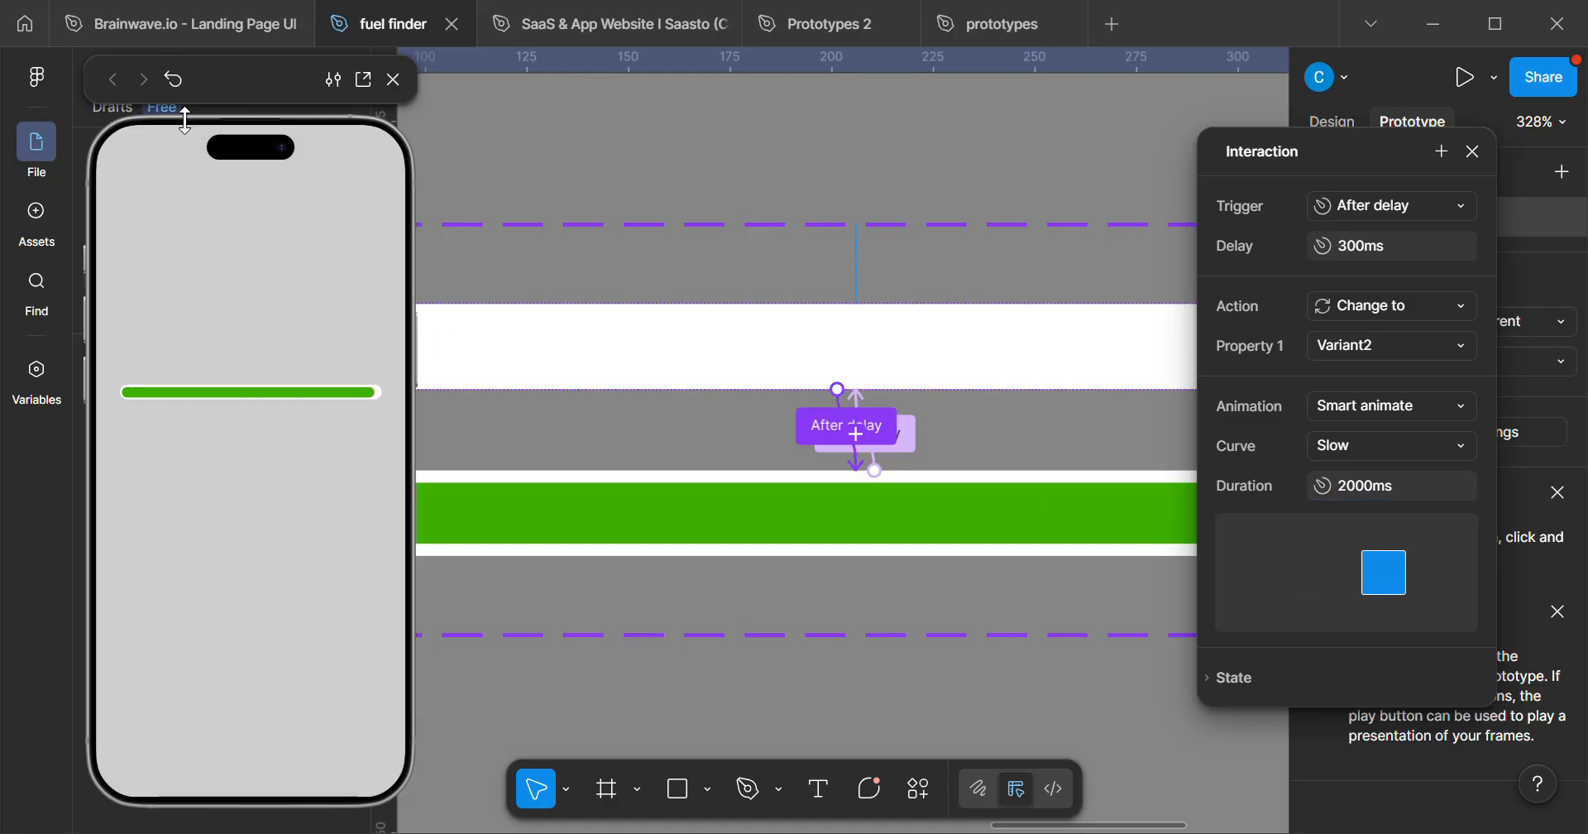
{"action": "left_click", "coordinate": [181, 91]}
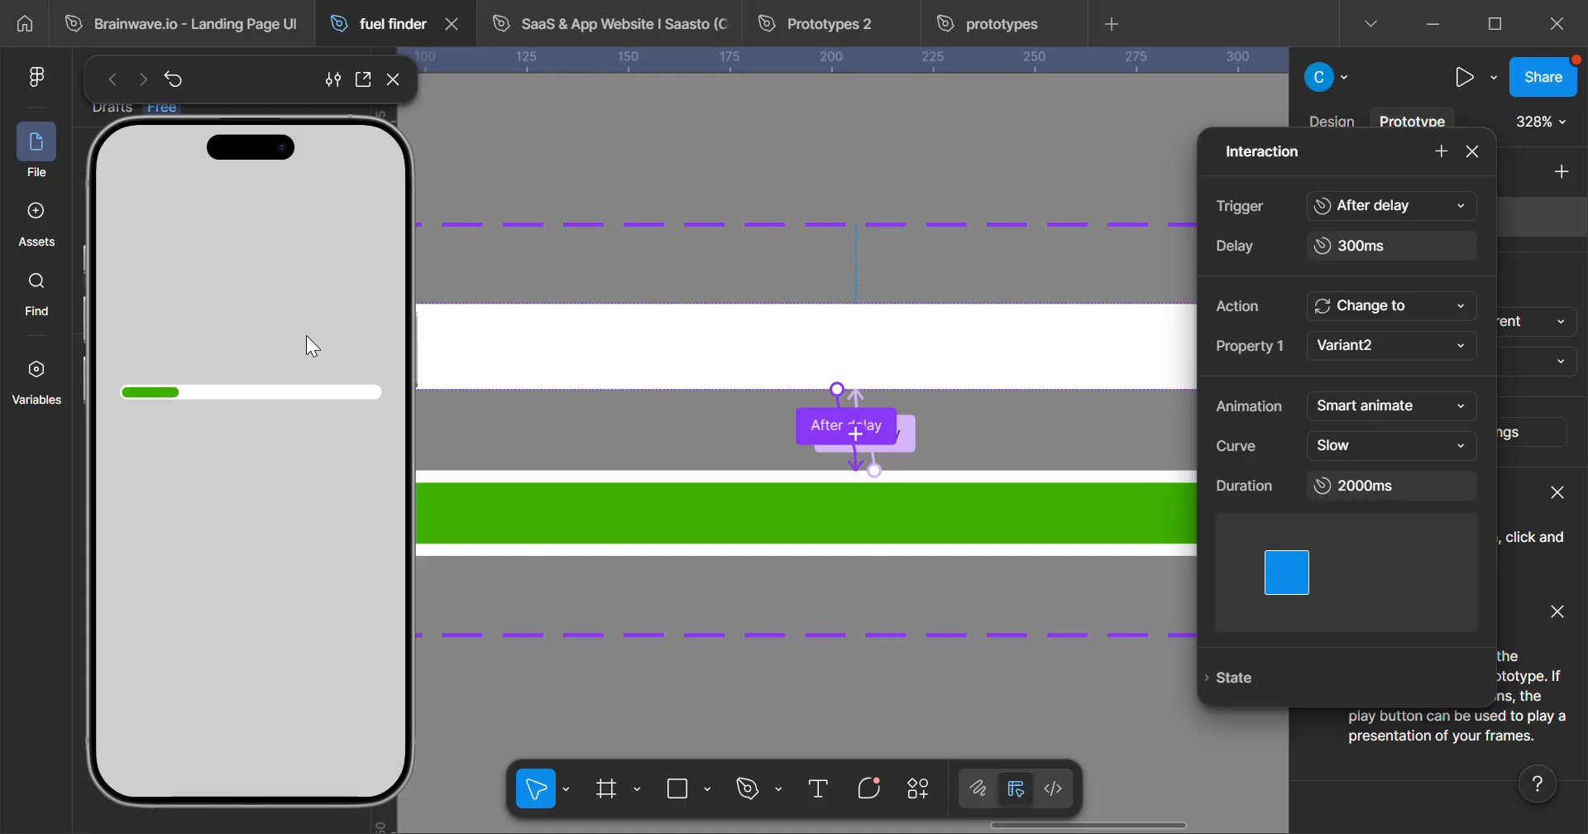
{"action": "left_click", "coordinate": [1479, 155]}
{"action": "scroll", "coordinate": [939, 470], "scroll_direction": "down", "scroll_amount": 4}
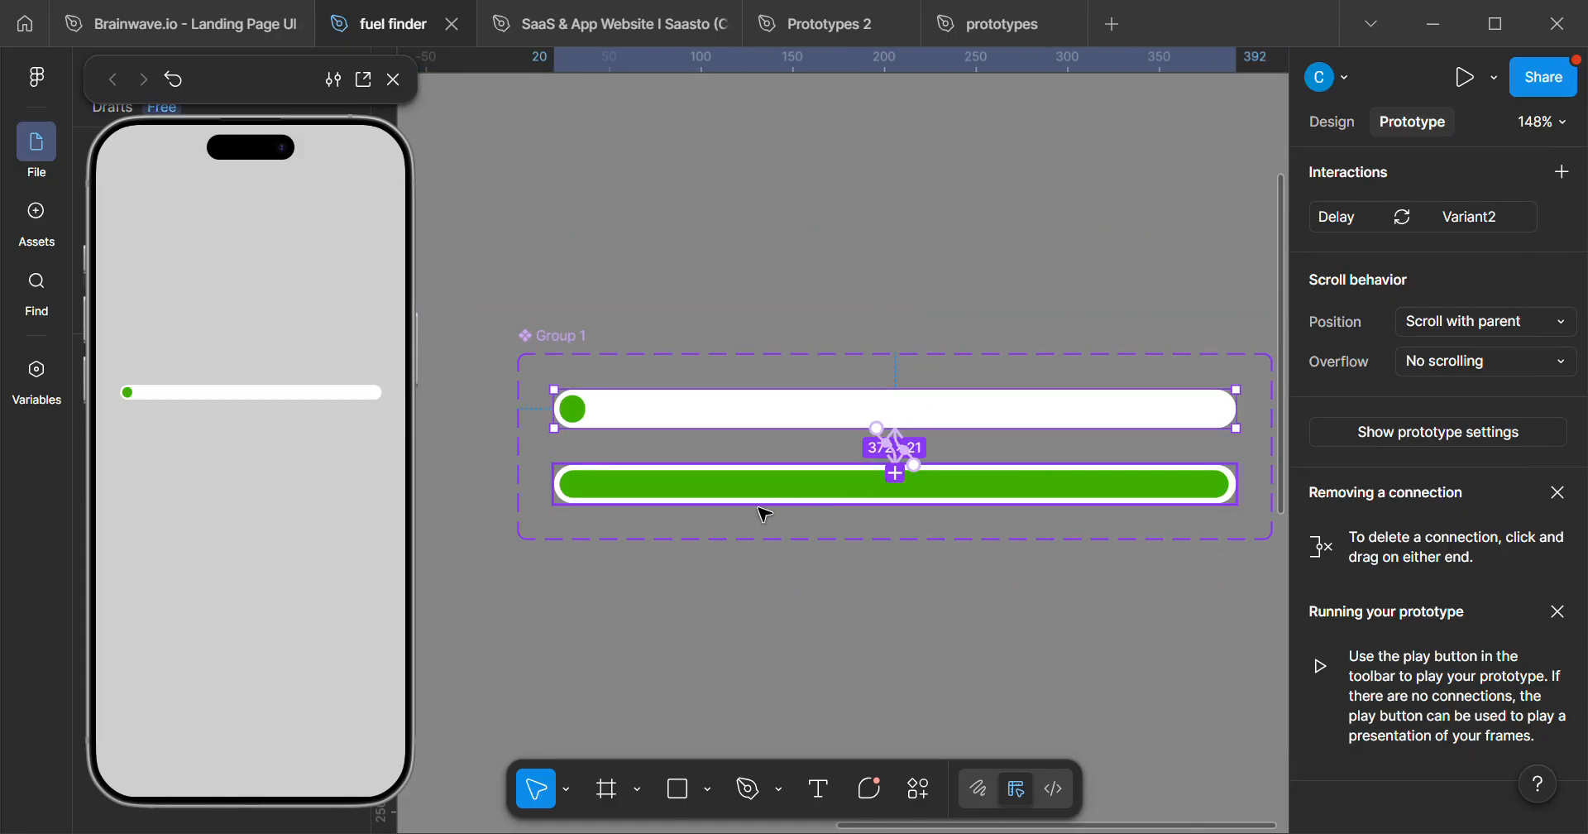
{"action": "scroll", "coordinate": [765, 515], "scroll_direction": "down", "scroll_amount": 5}
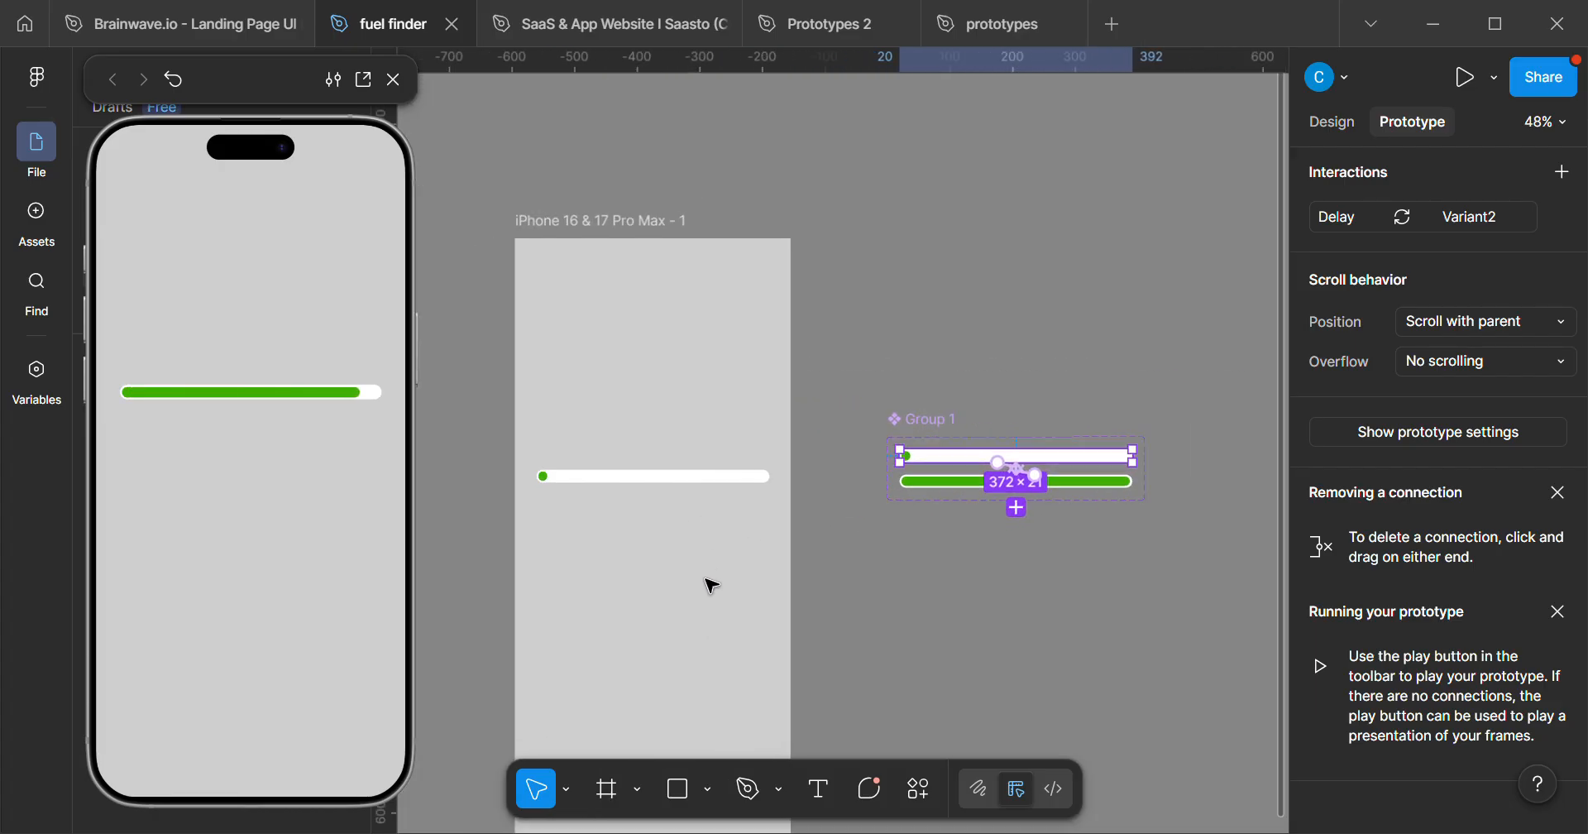
{"action": "scroll", "coordinate": [707, 586], "scroll_direction": "up", "scroll_amount": 2}
{"action": "left_click_drag", "start_coordinate": [790, 591], "coordinate": [701, 510]}
{"action": "scroll", "coordinate": [745, 555], "scroll_direction": "down", "scroll_amount": 1}
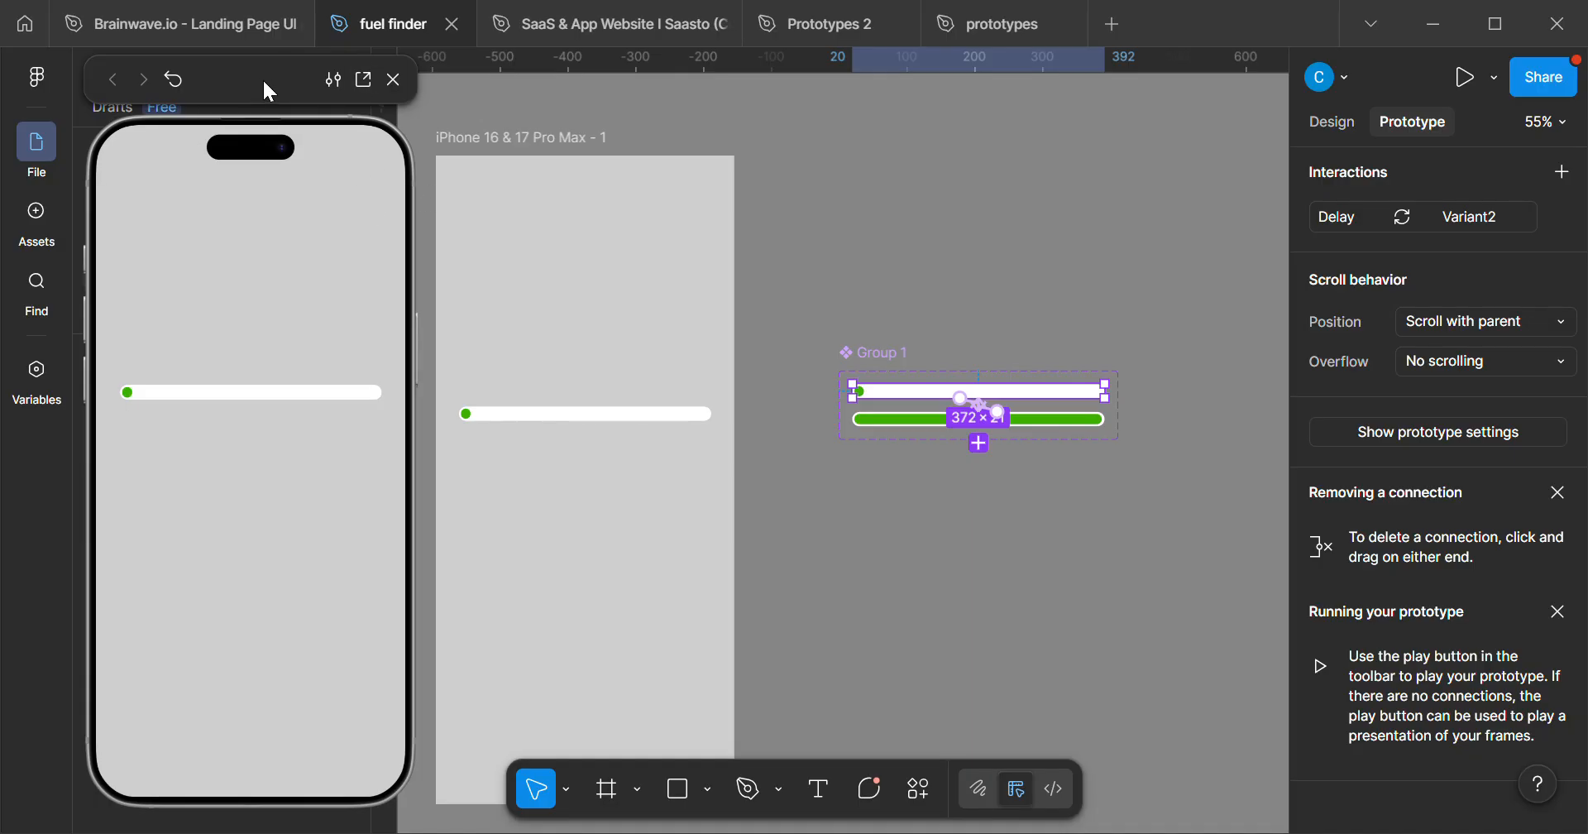
{"action": "scroll", "coordinate": [624, 358], "scroll_direction": "down", "scroll_amount": 3}
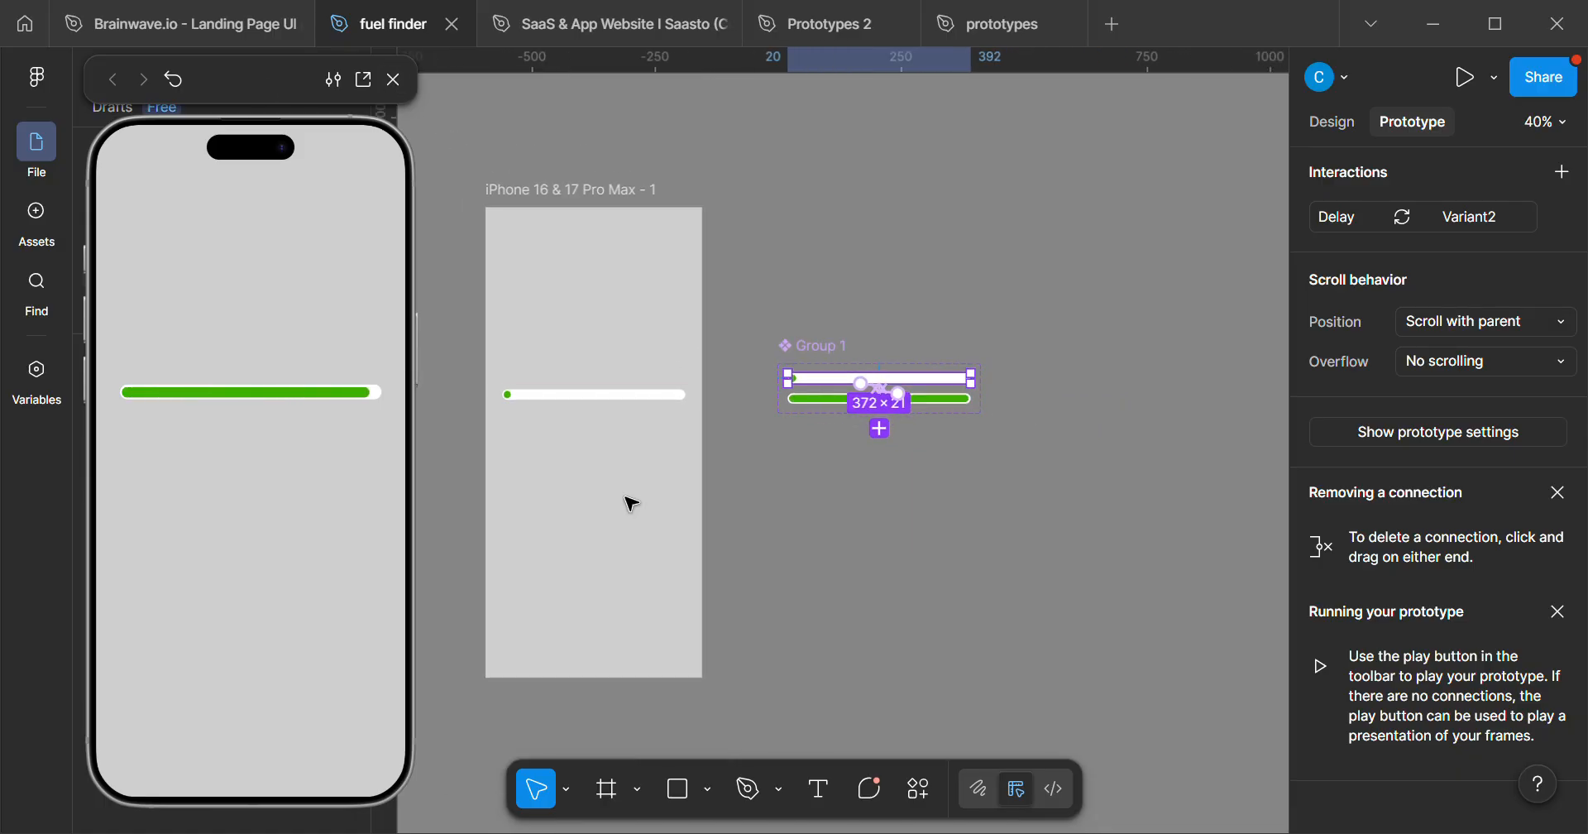